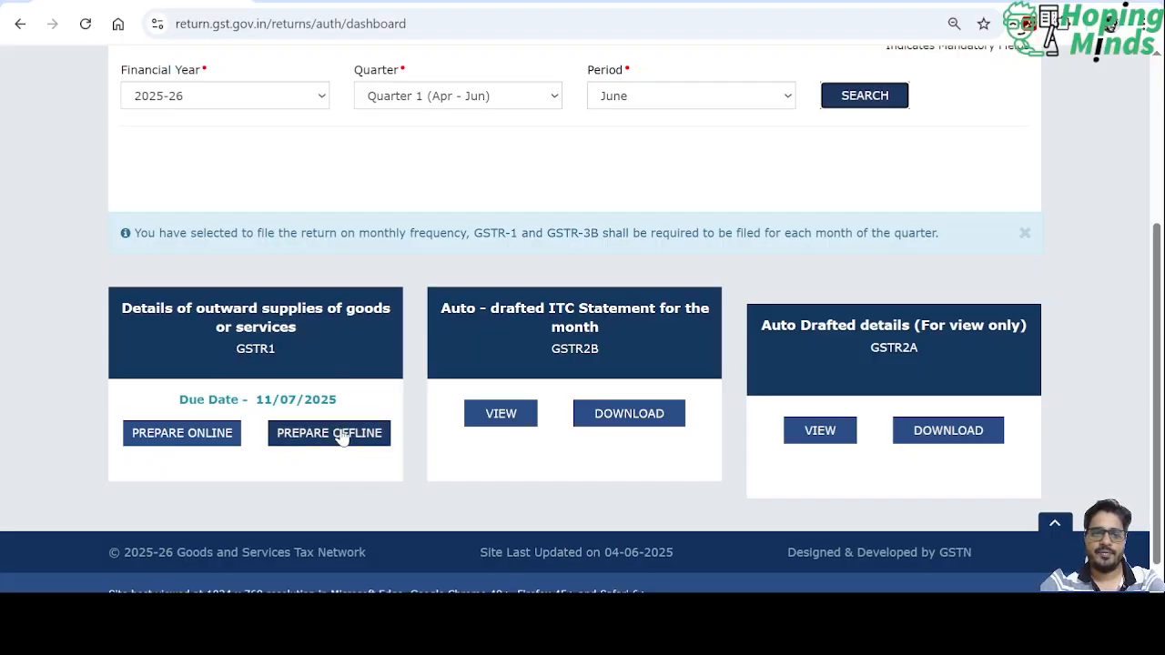
Step: Open the offline preparation of GSTR-1 for June and upload the offline returns JSON file, checking its upload history
click(342, 435)
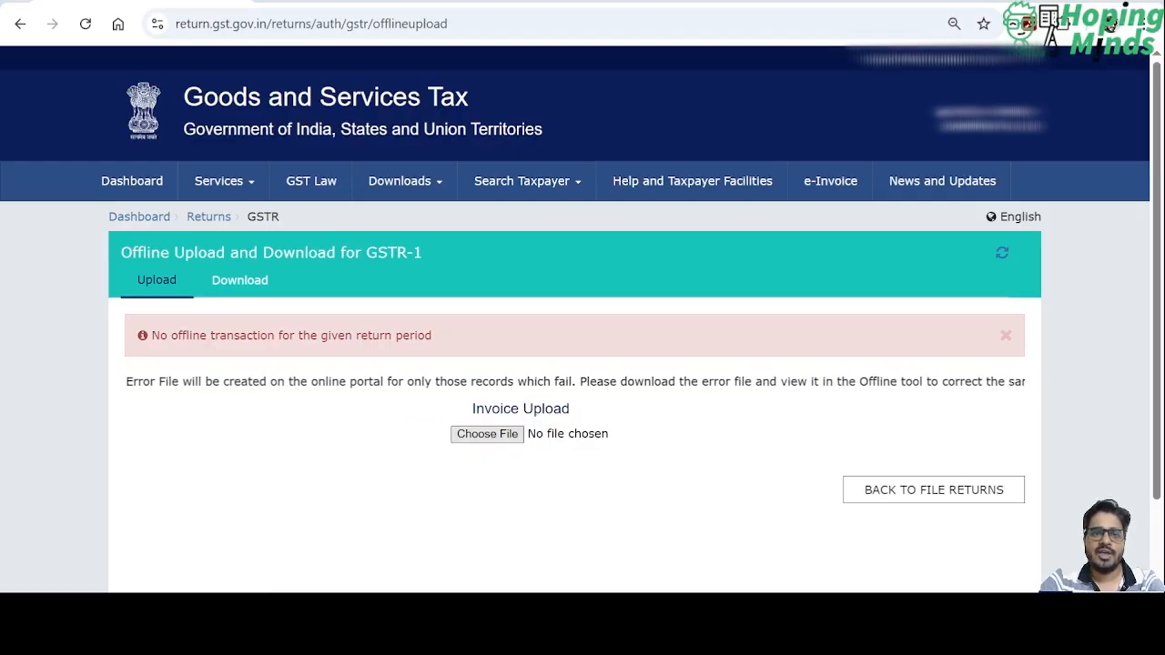
double_click(261, 138)
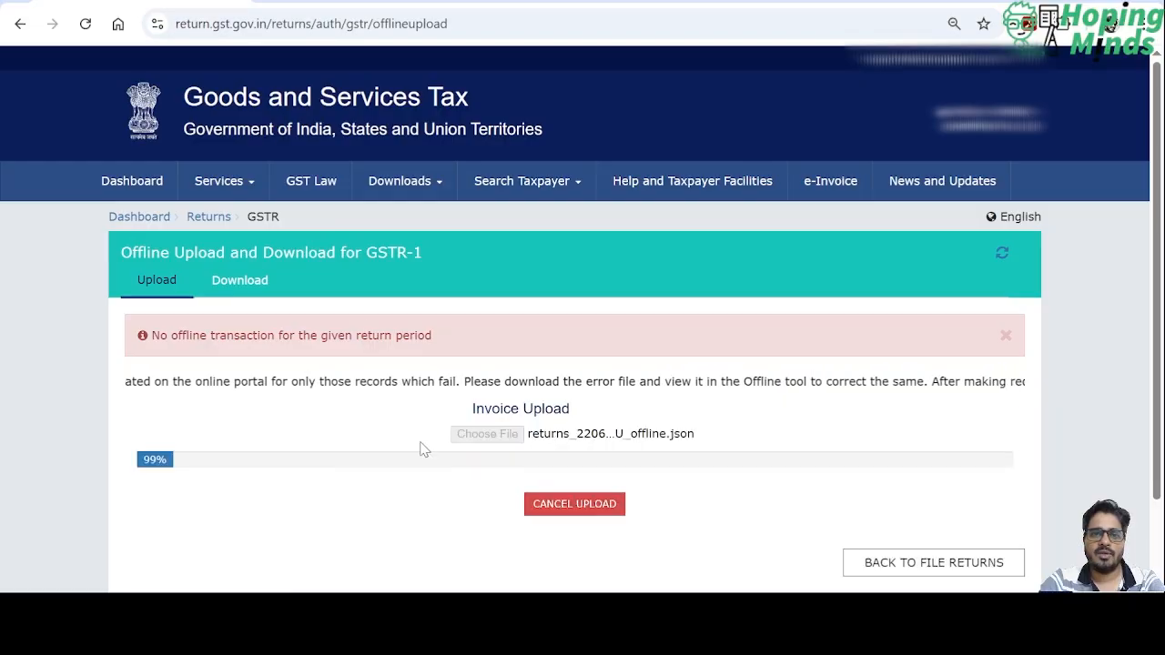
scroll(668, 497, down, 2)
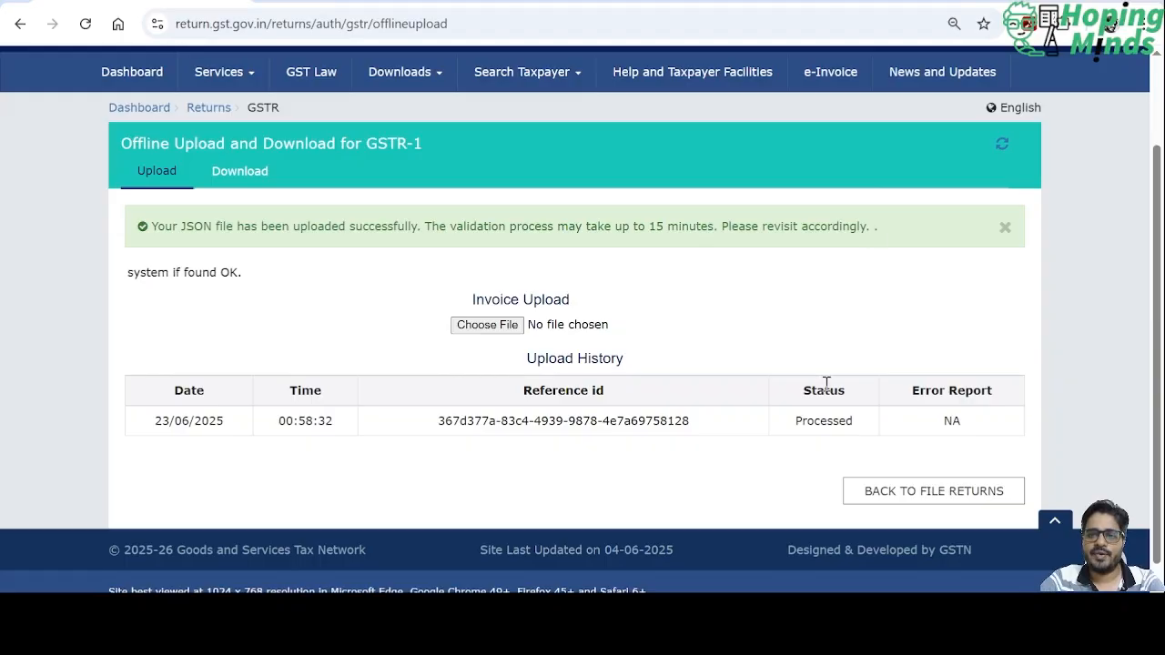
Step: Return to File Returns, search the returns for 2025-26, Quarter 1 (Apr - Jun), June, and open GSTR-1 online
click(898, 492)
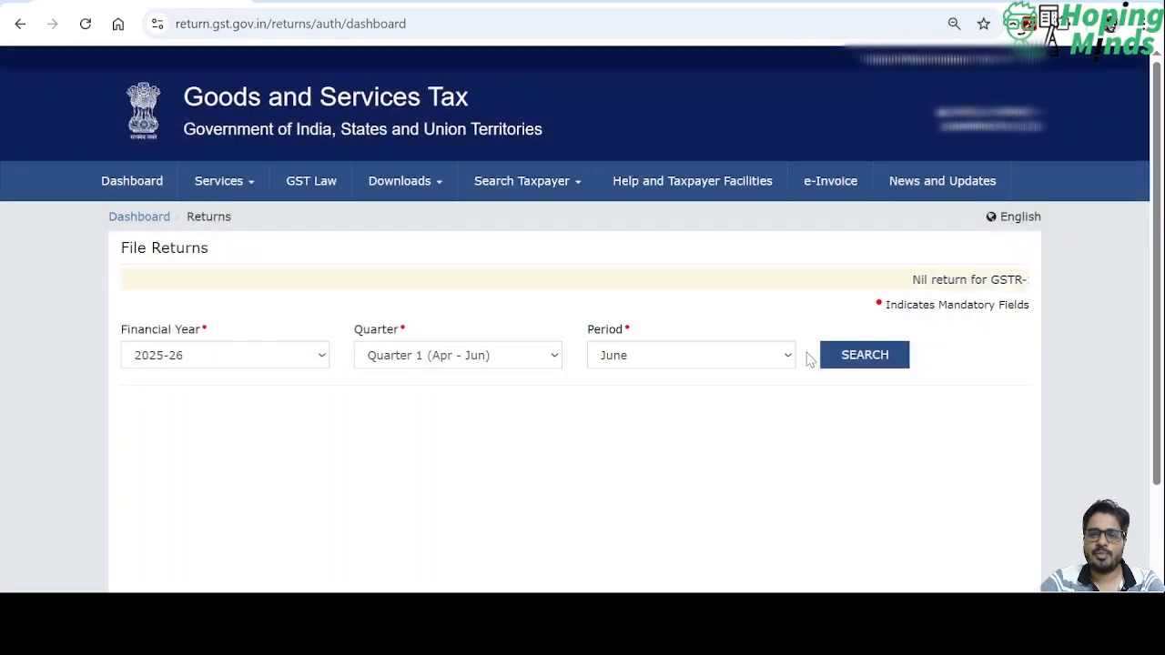
click(857, 361)
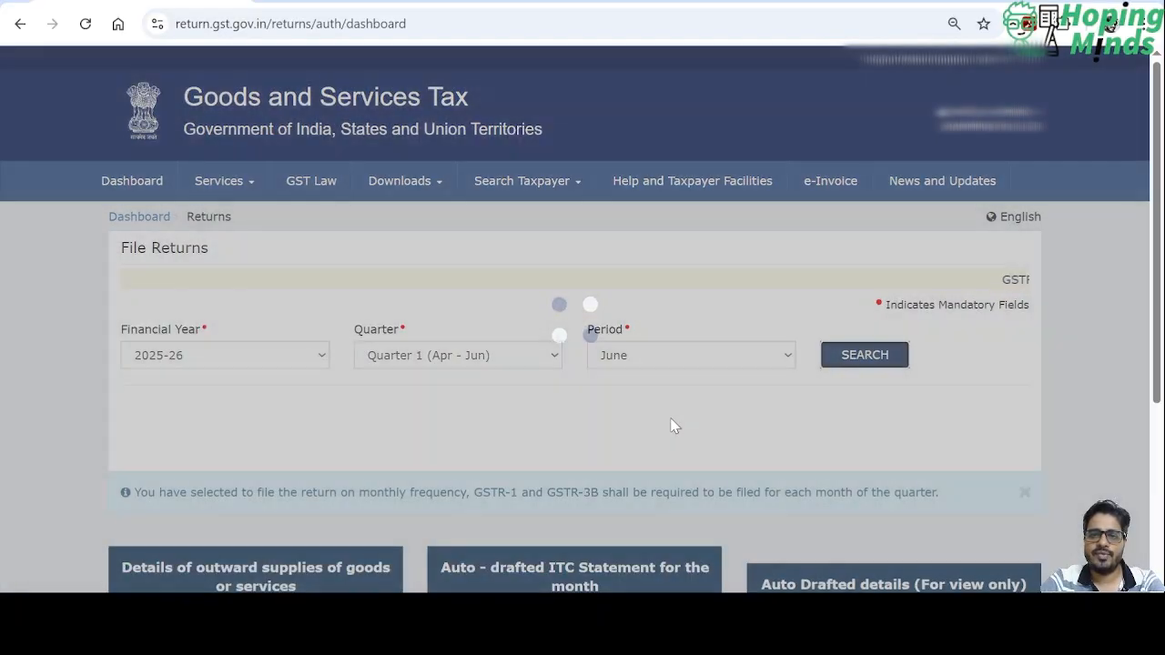
scroll(672, 427, down, 2)
scroll(672, 426, down, 1)
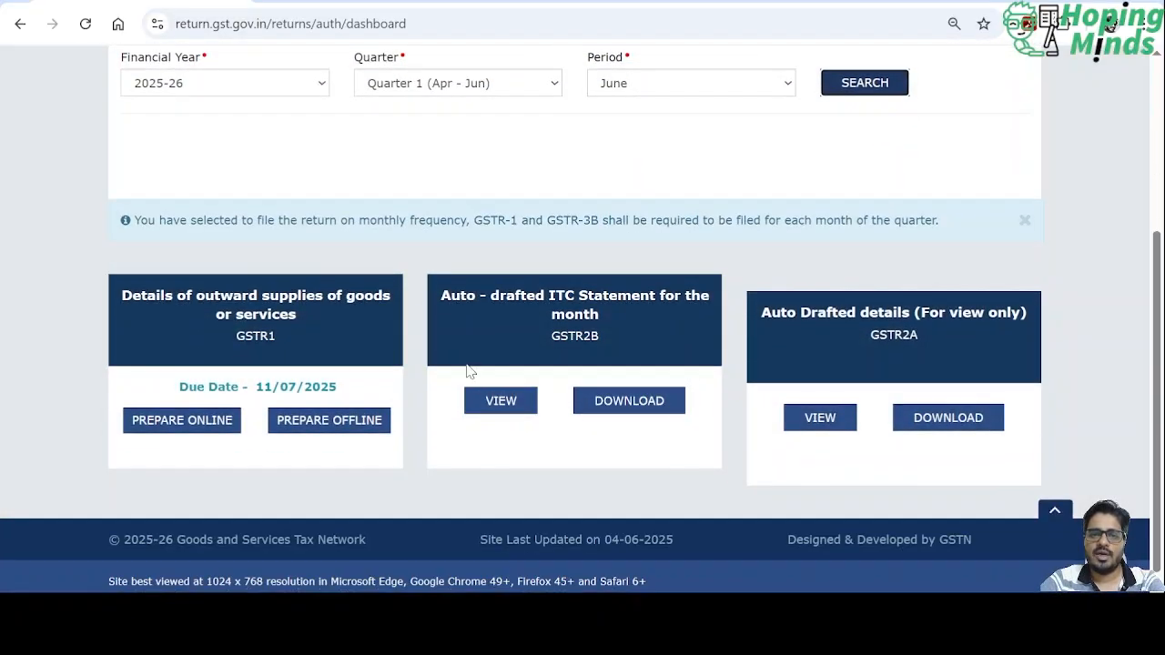
click(301, 345)
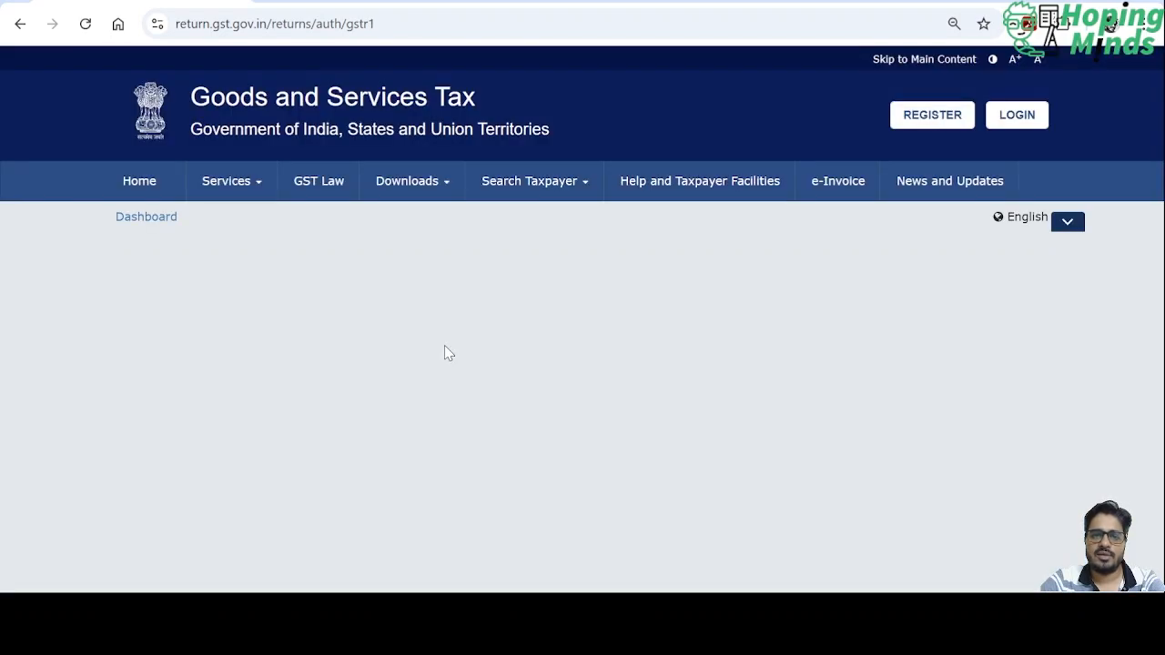
Step: Open the recipient's processed invoice under 4A, 4B, 6B, 6C - B2B, SEZ, DE Invoices
scroll(446, 353, down, 4)
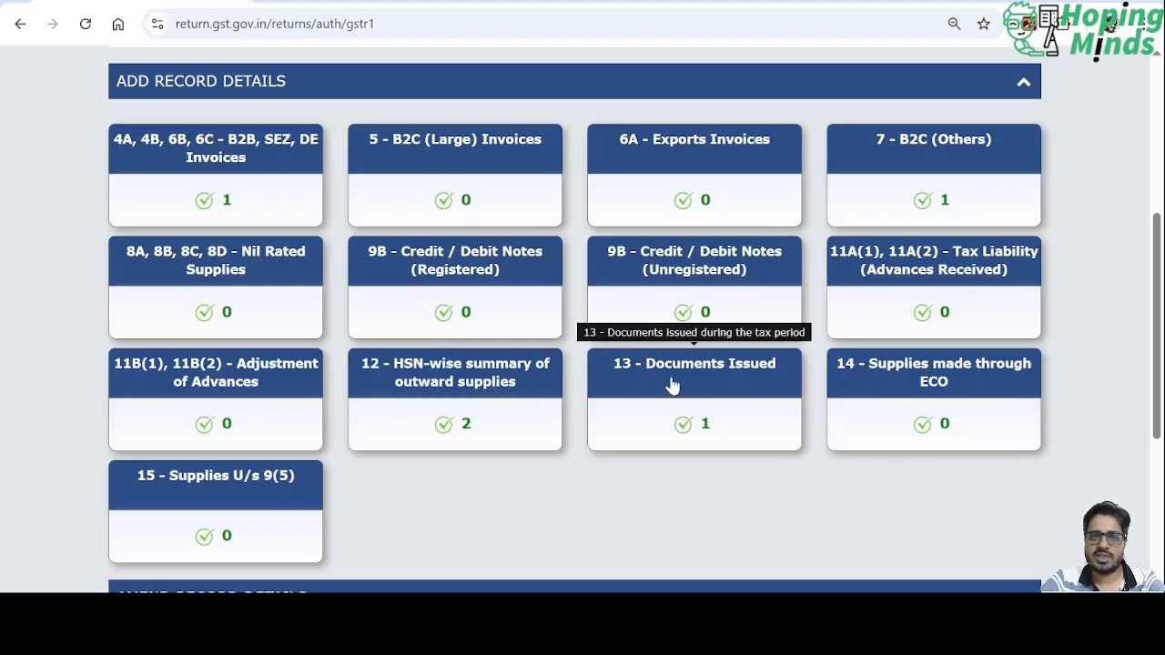
click(239, 158)
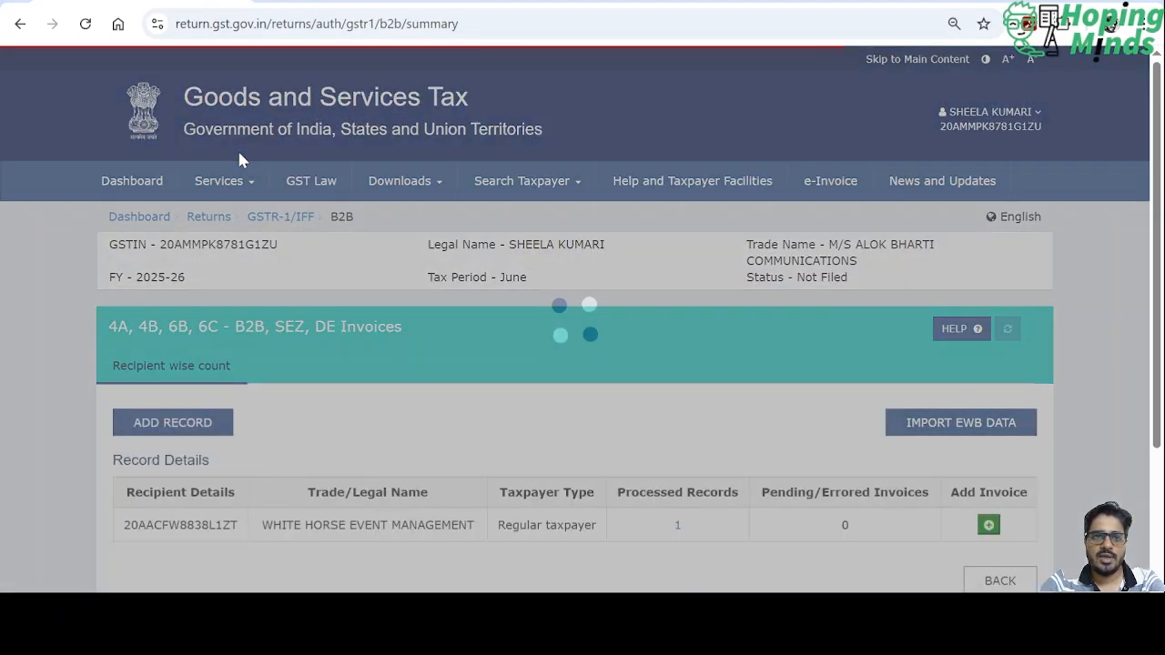
scroll(414, 388, down, 2)
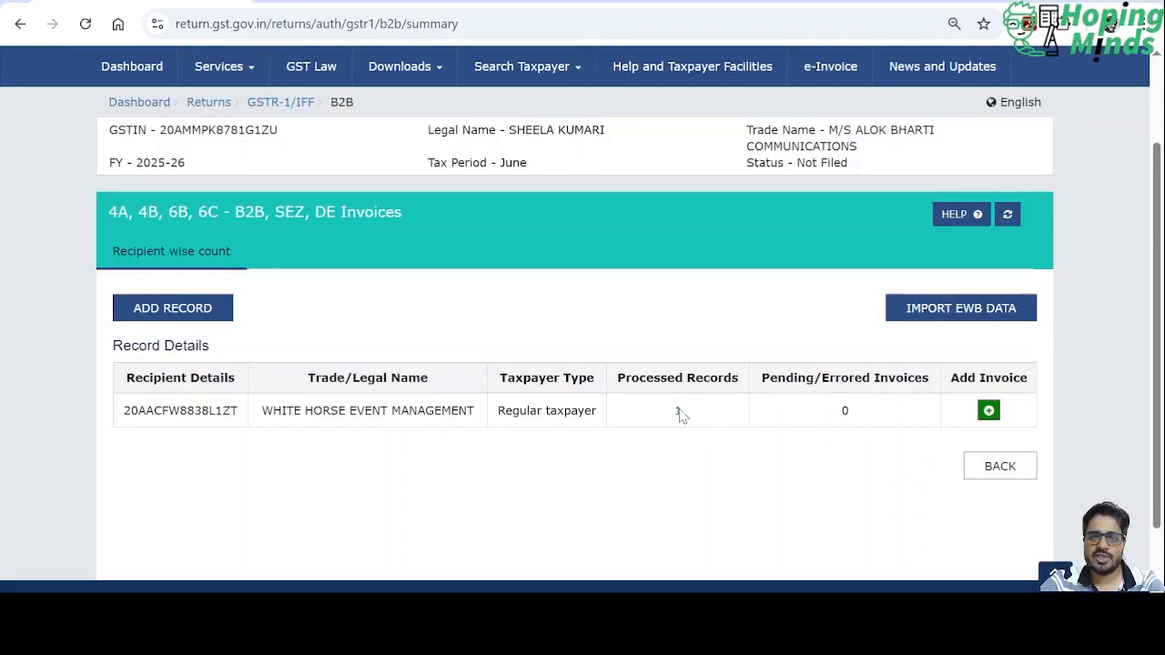
click(678, 411)
scroll(517, 471, down, 3)
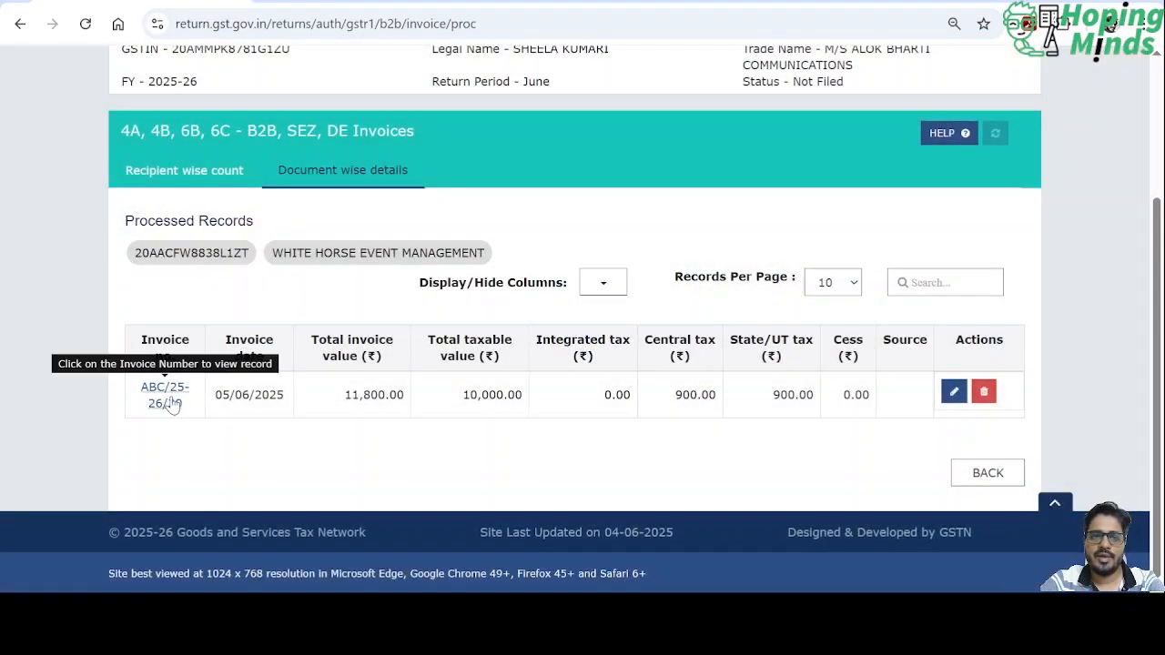
click(165, 395)
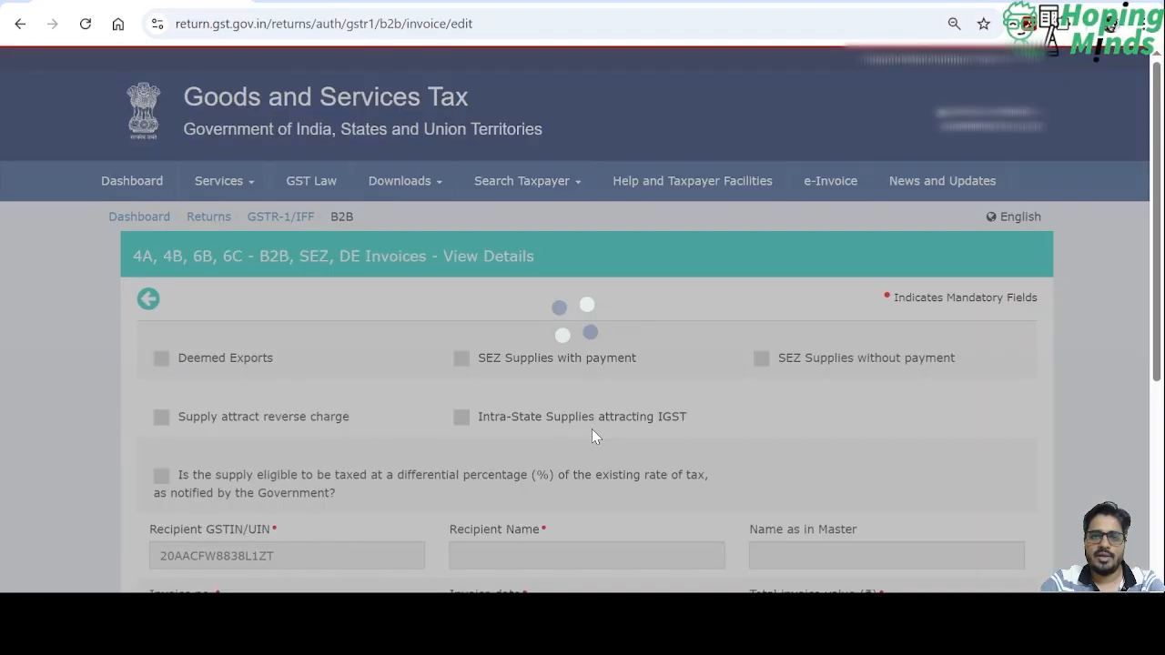
Step: Examine the B2B invoice's recipient, value, place of supply and rate-wise tax details, and return to the GSTR-1 overview
scroll(679, 439, down, 4)
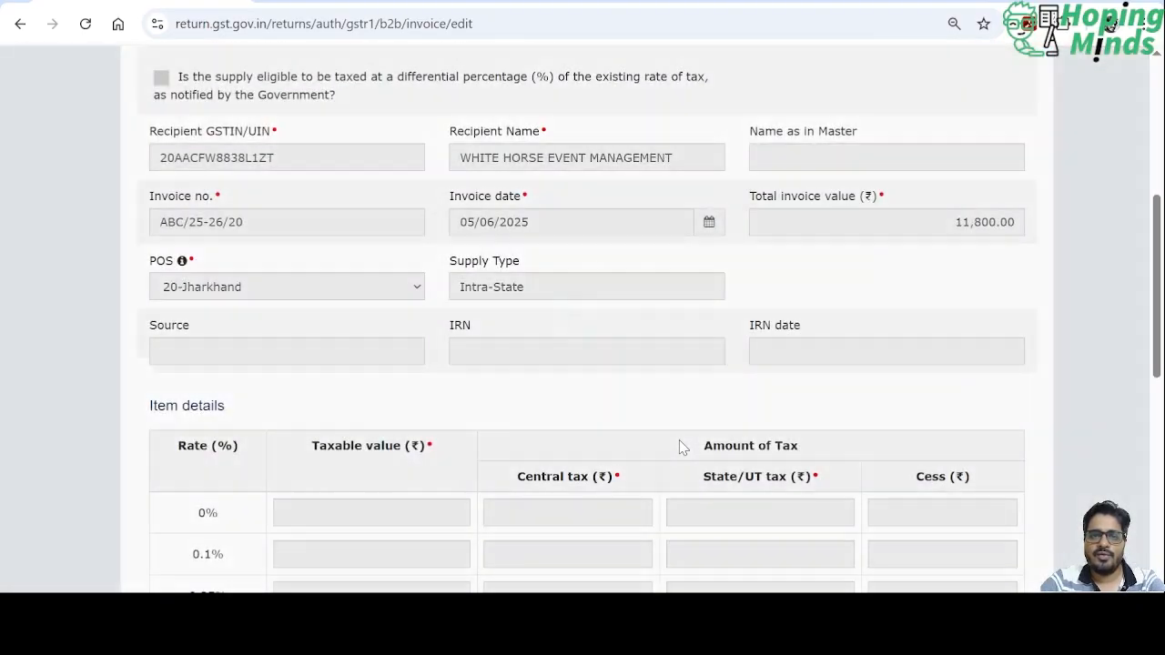
scroll(679, 439, down, 6)
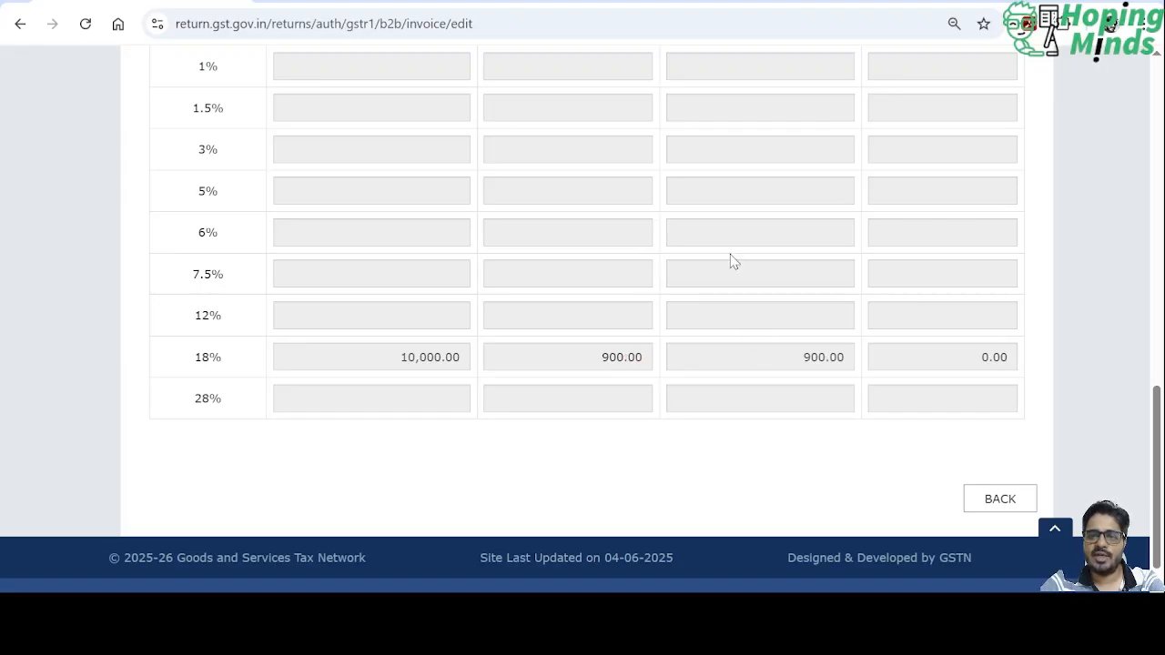
scroll(731, 261, up, 6)
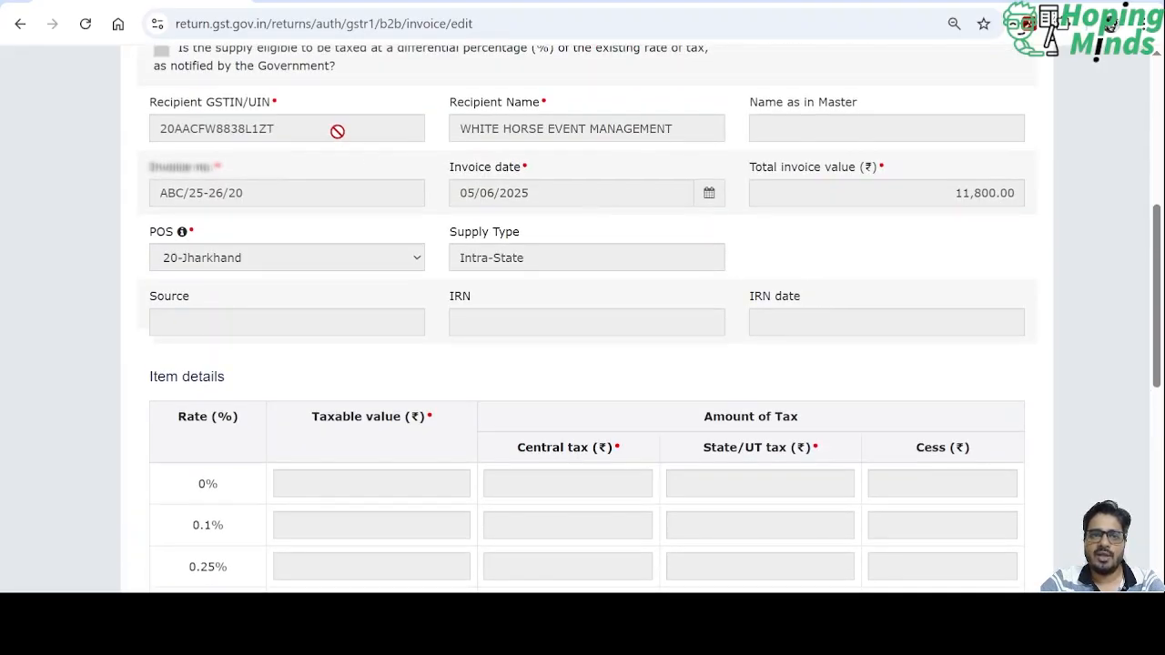
scroll(336, 131, up, 1)
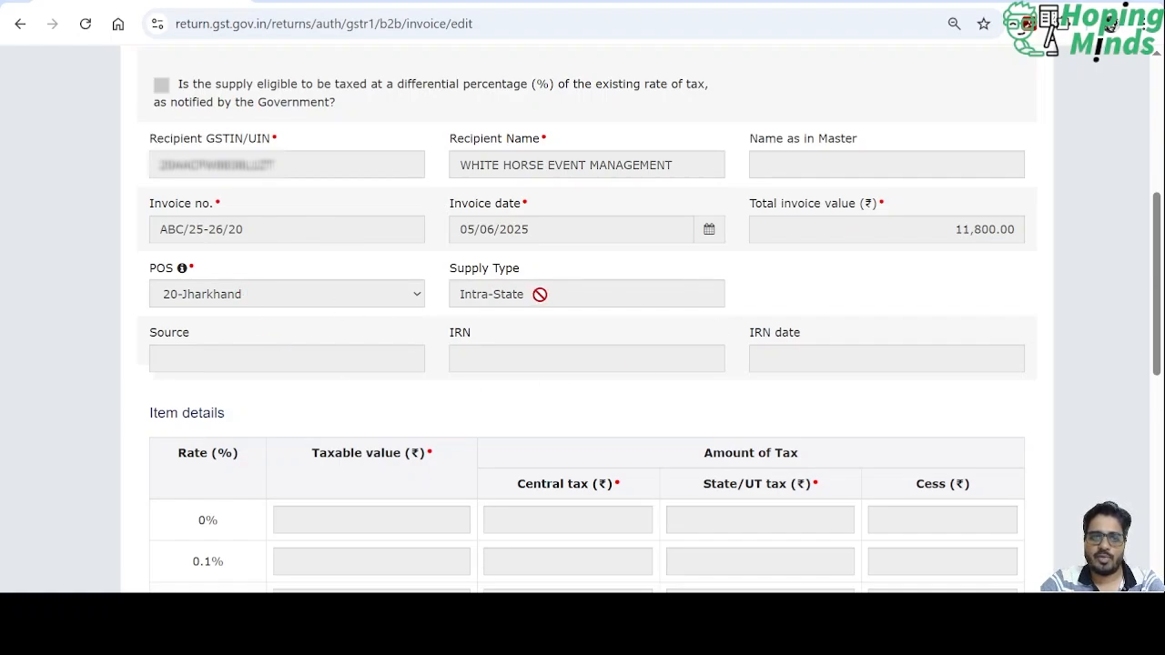
scroll(561, 387, down, 6)
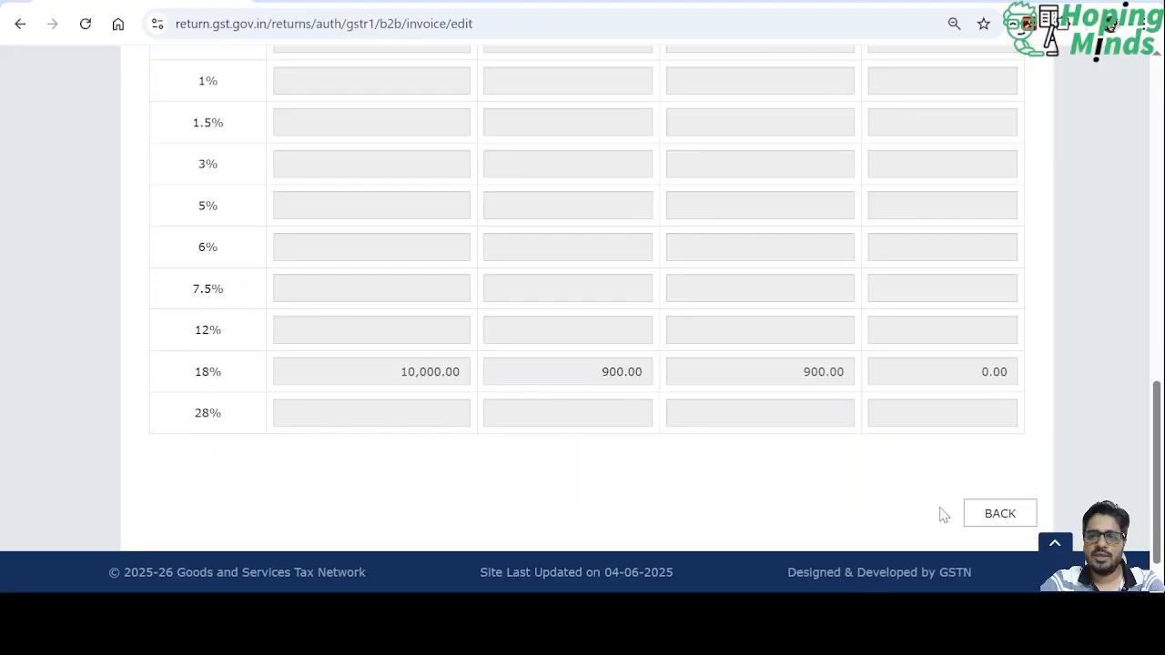
click(999, 514)
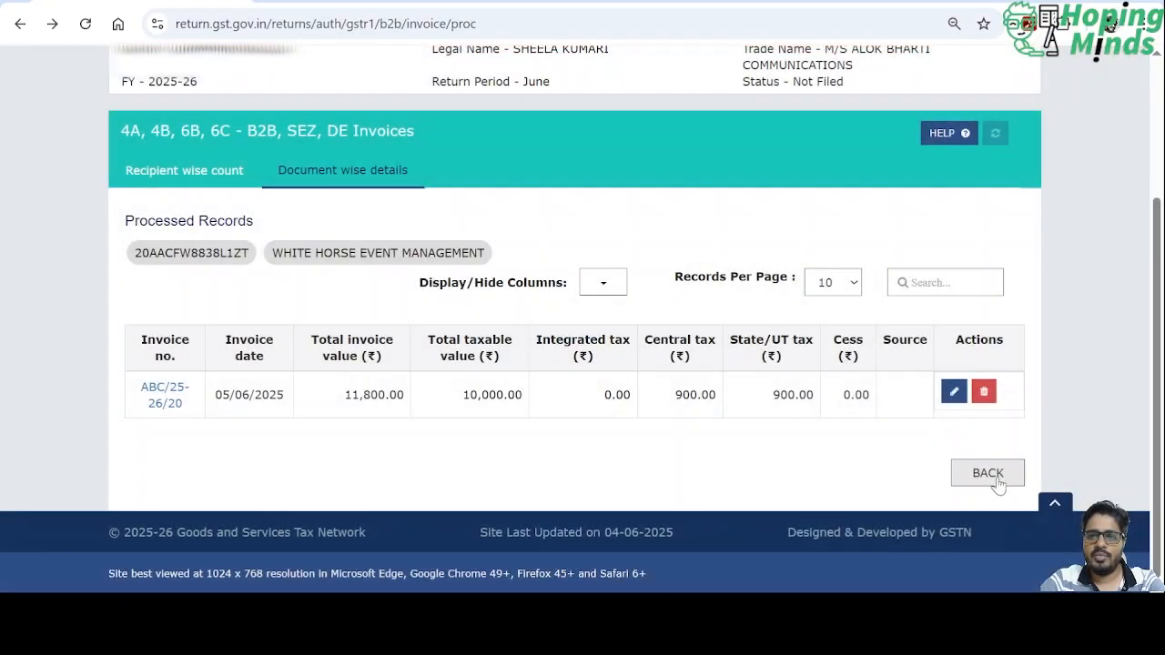
click(997, 482)
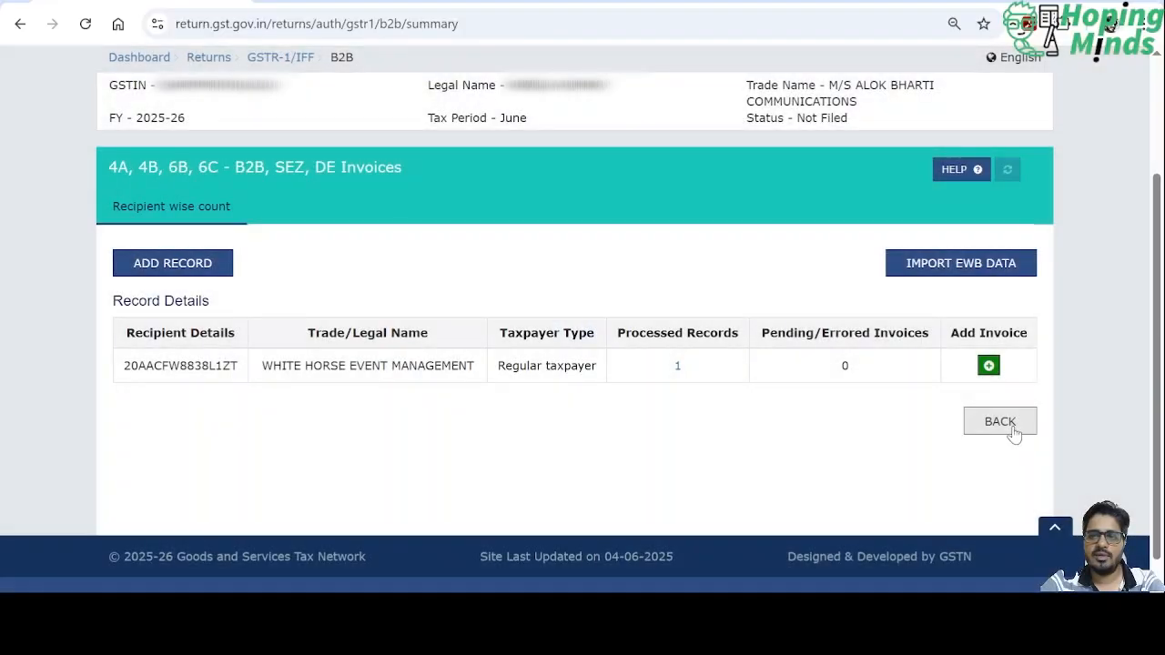
click(1012, 429)
Step: Review the processed record under 7 - B2C (Others) and return to the GSTR-1 overview
scroll(1015, 434, down, 2)
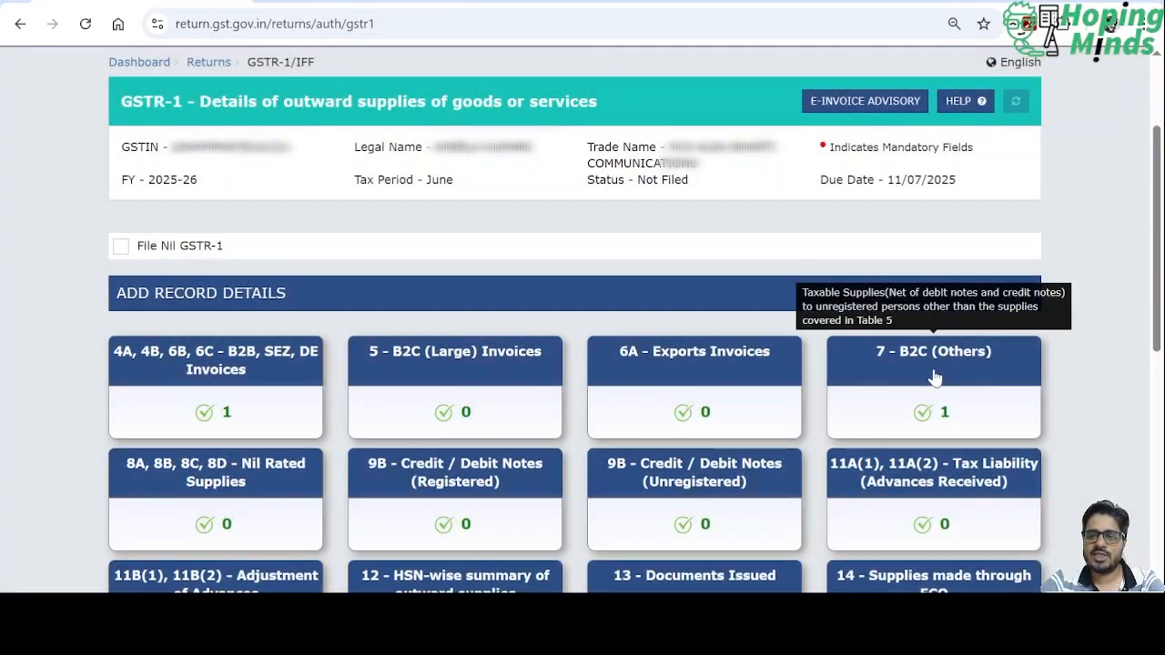
click(936, 378)
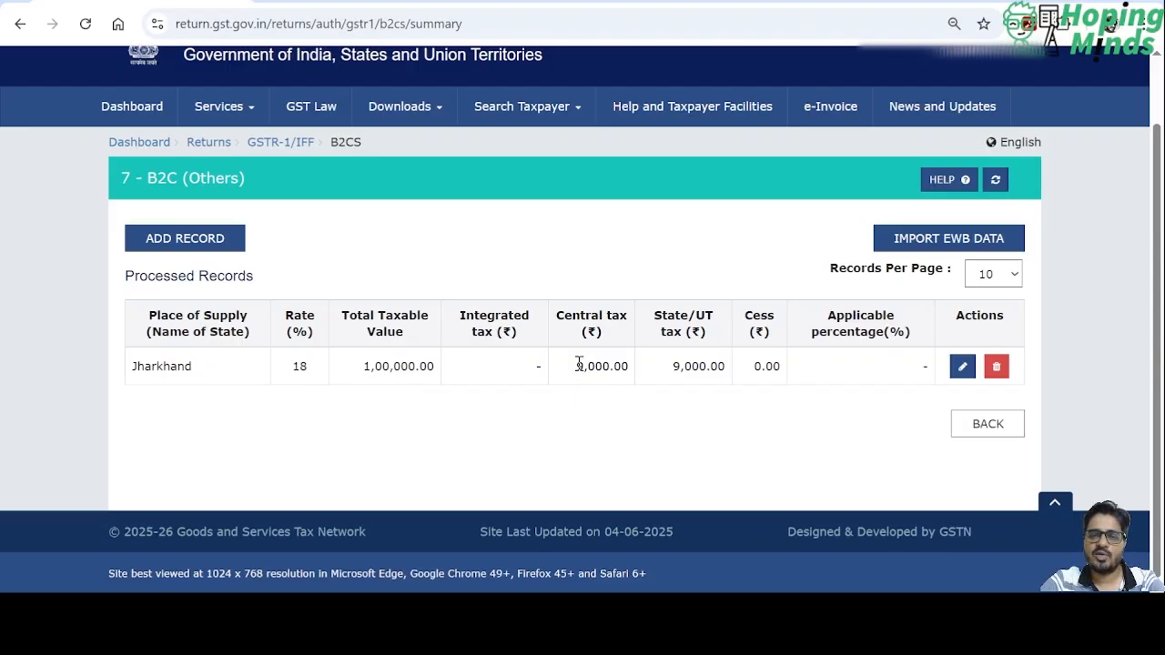
click(992, 428)
Step: Open the 12 - HSN-wise summary of outward supplies and examine the processed records for B2B supplies
scroll(747, 429, down, 4)
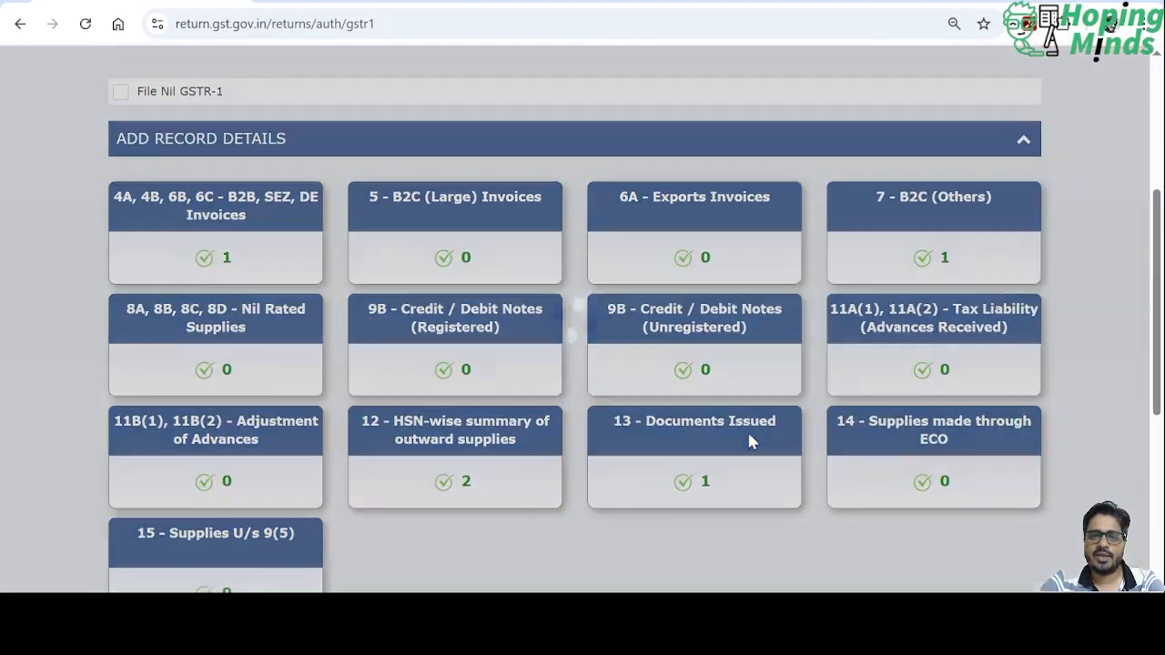
scroll(749, 441, down, 1)
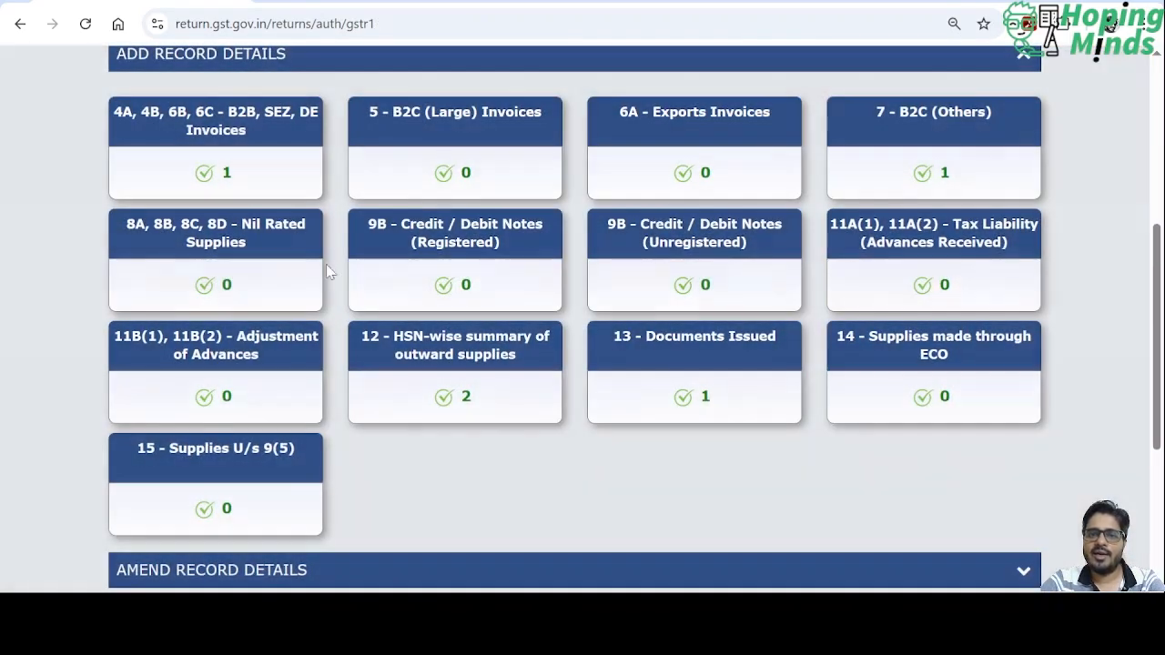
click(448, 364)
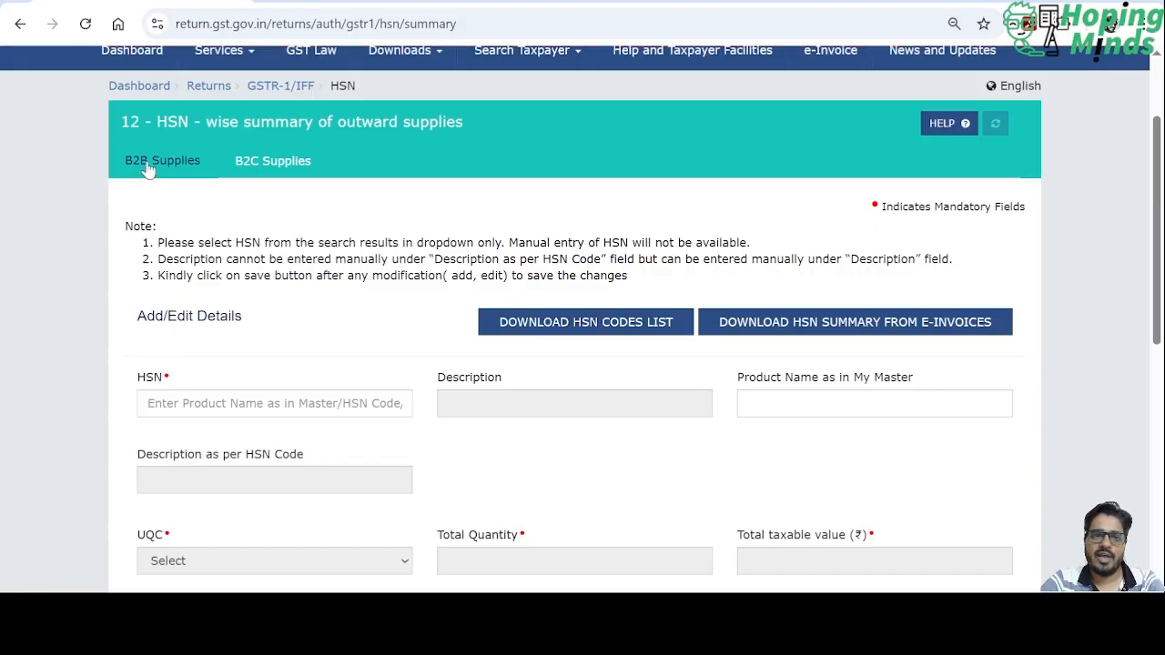
scroll(485, 372, down, 6)
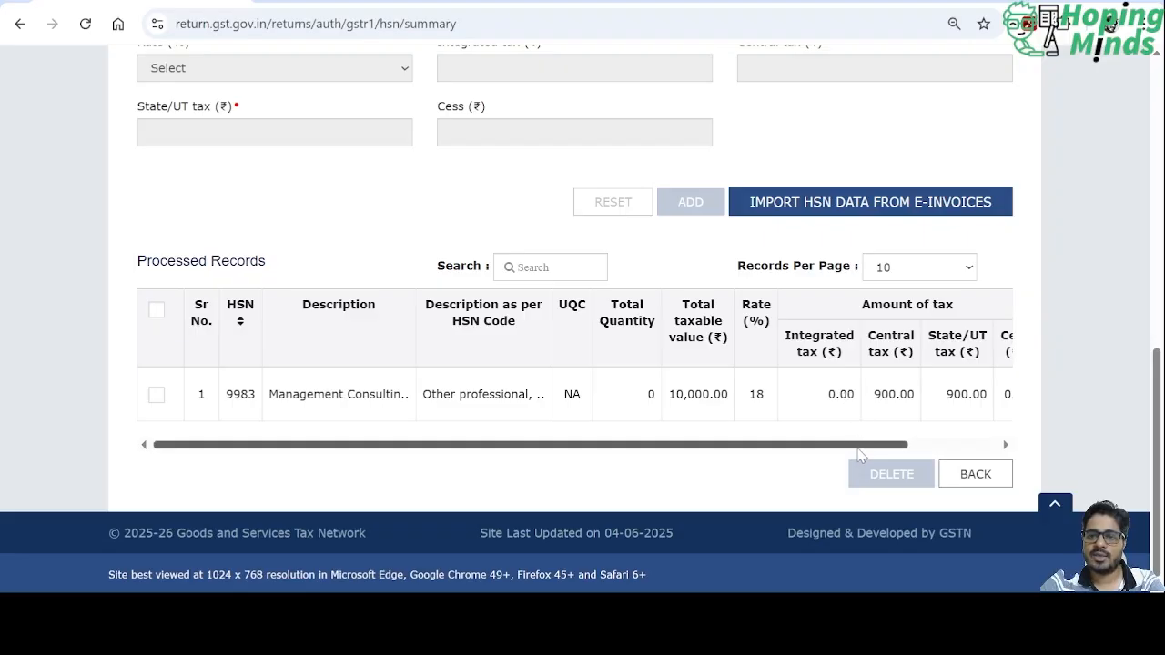
drag(857, 449, 711, 450)
scroll(501, 361, up, 10)
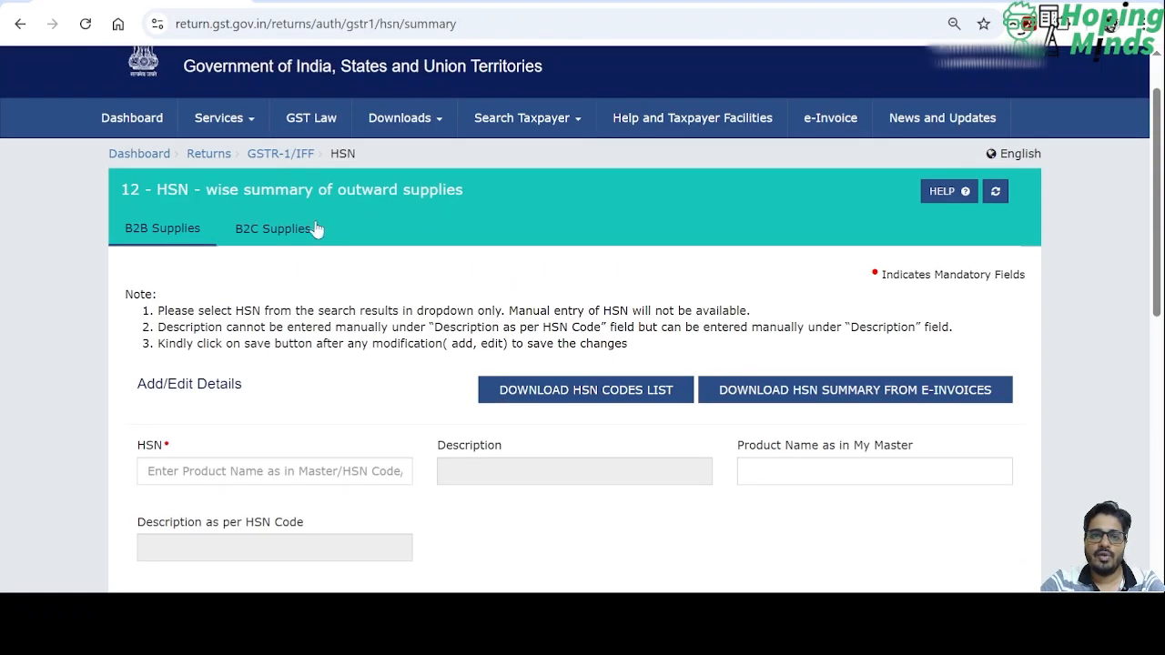
Step: Examine the HSN summary's processed records for B2C supplies and return to the GSTR-1 overview
click(262, 233)
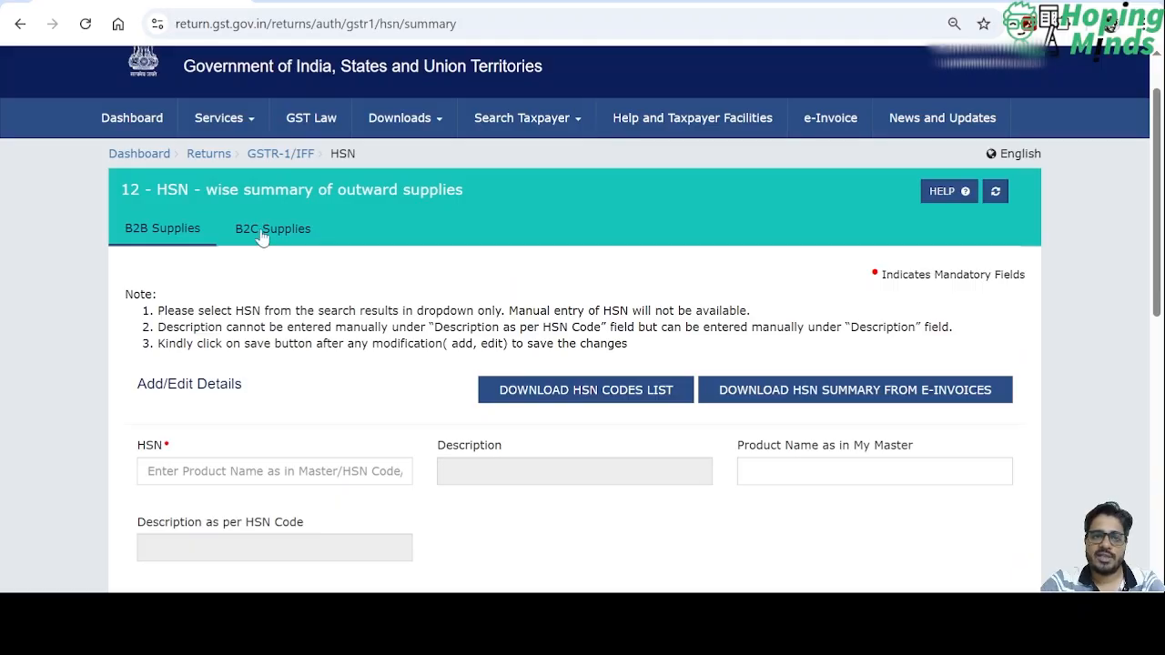
scroll(492, 351, down, 6)
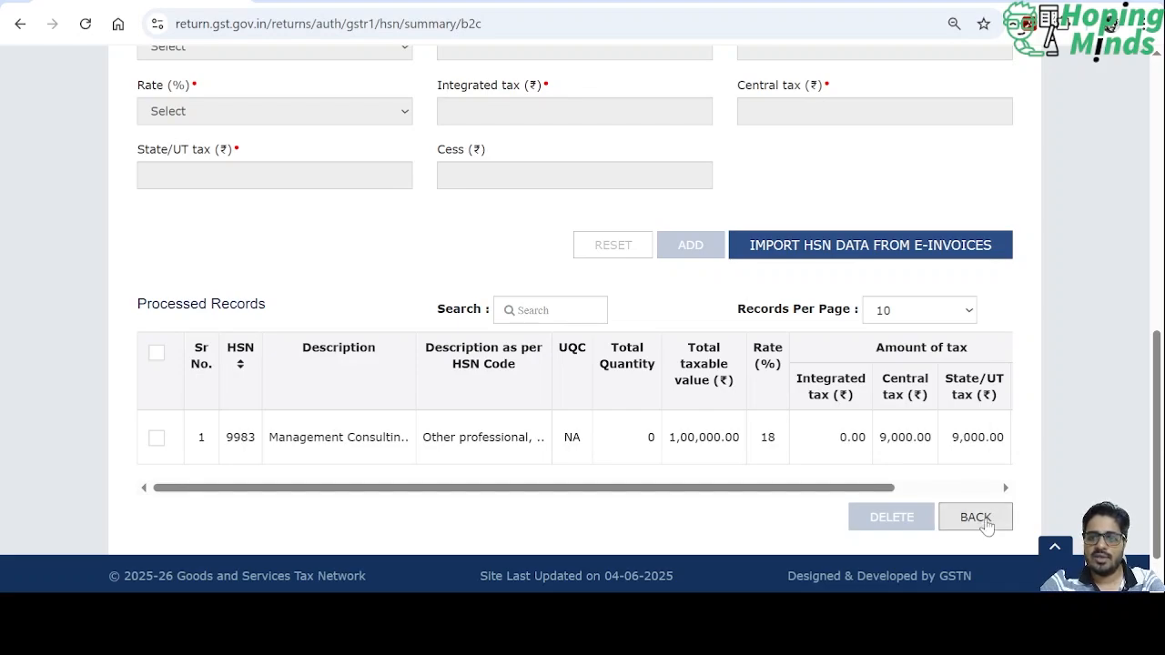
click(974, 516)
Step: Review the document series in 13 - Documents Issued, check its remaining sections, and return to the GSTR-1 overview
scroll(719, 364, down, 5)
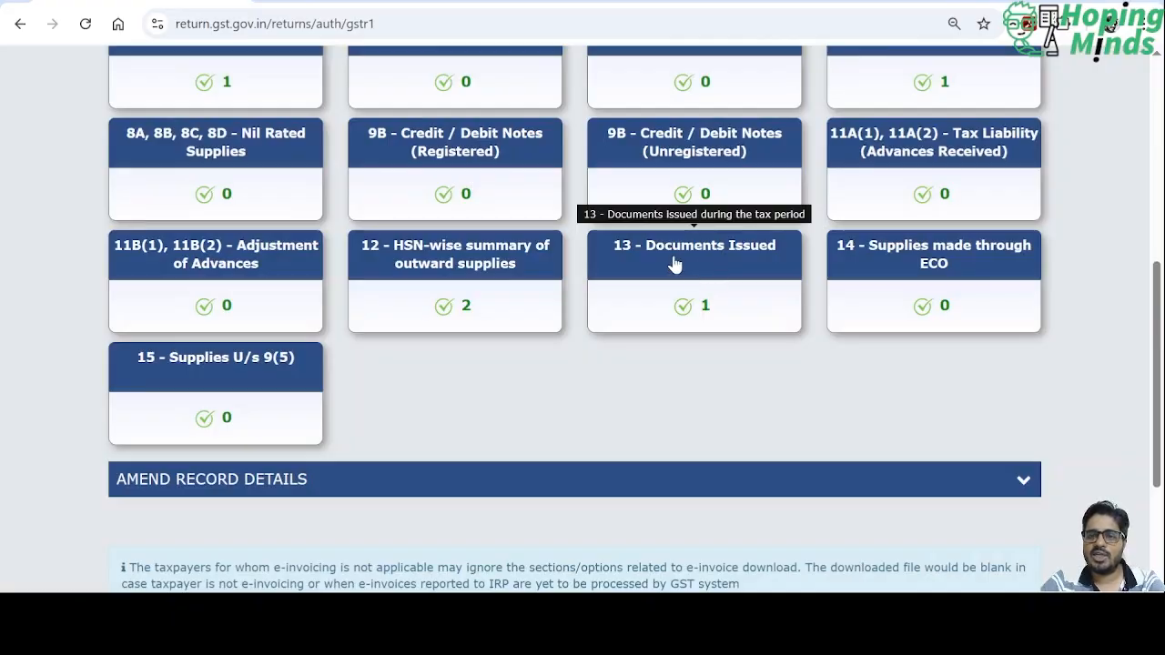
click(673, 263)
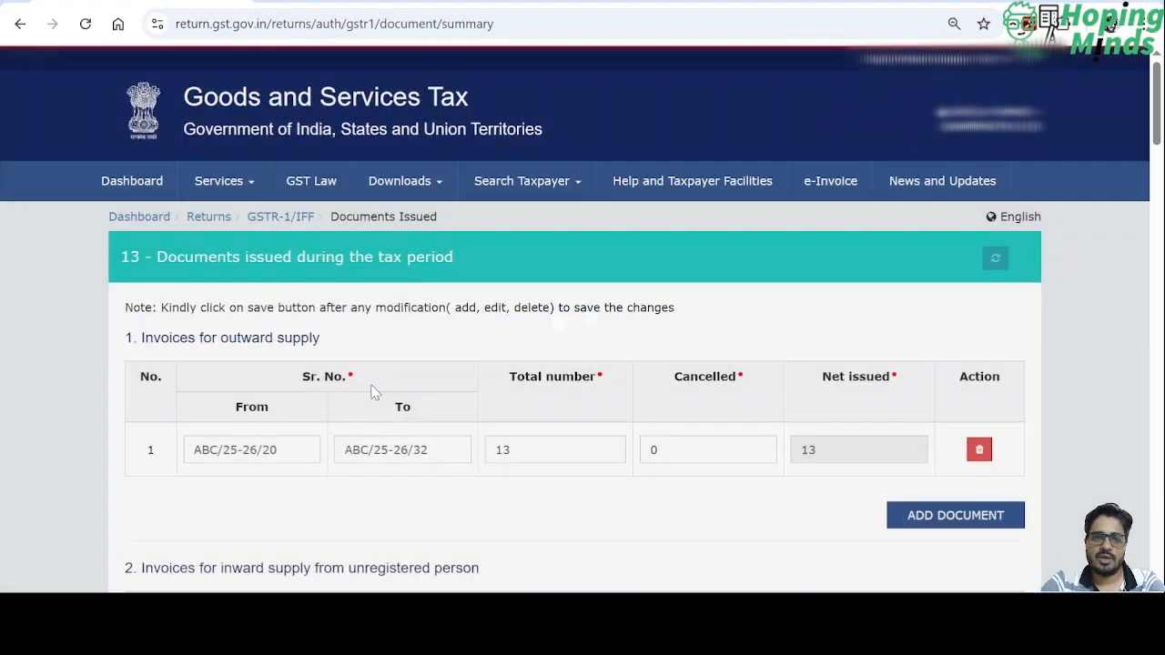
scroll(234, 427, down, 1)
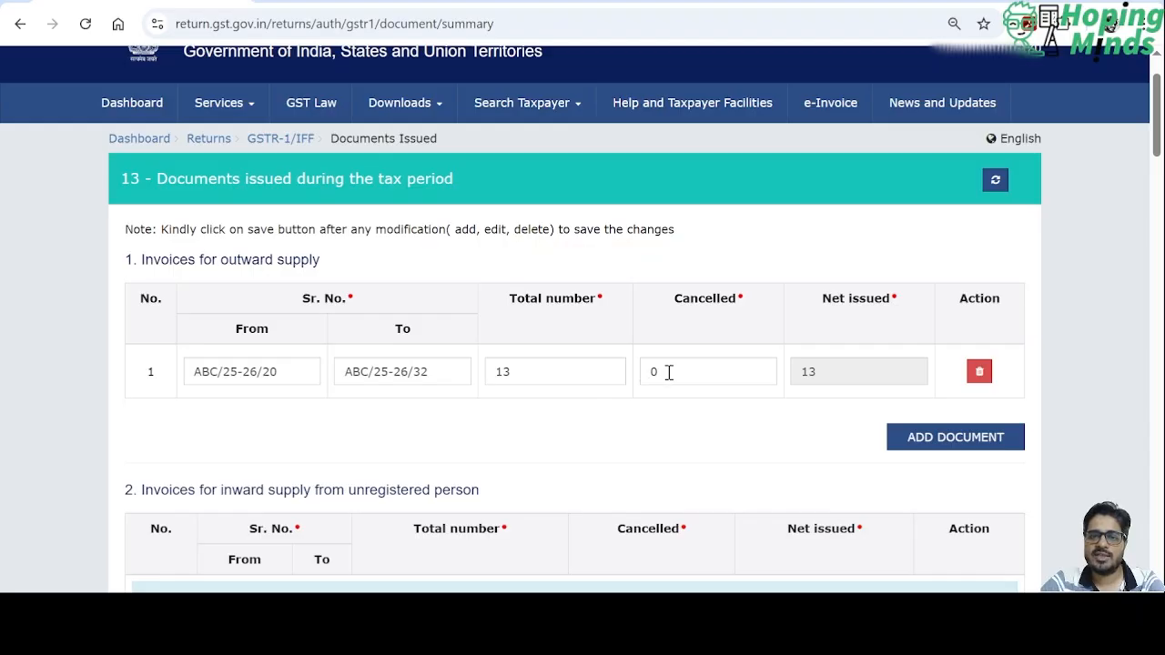
scroll(770, 485, down, 3)
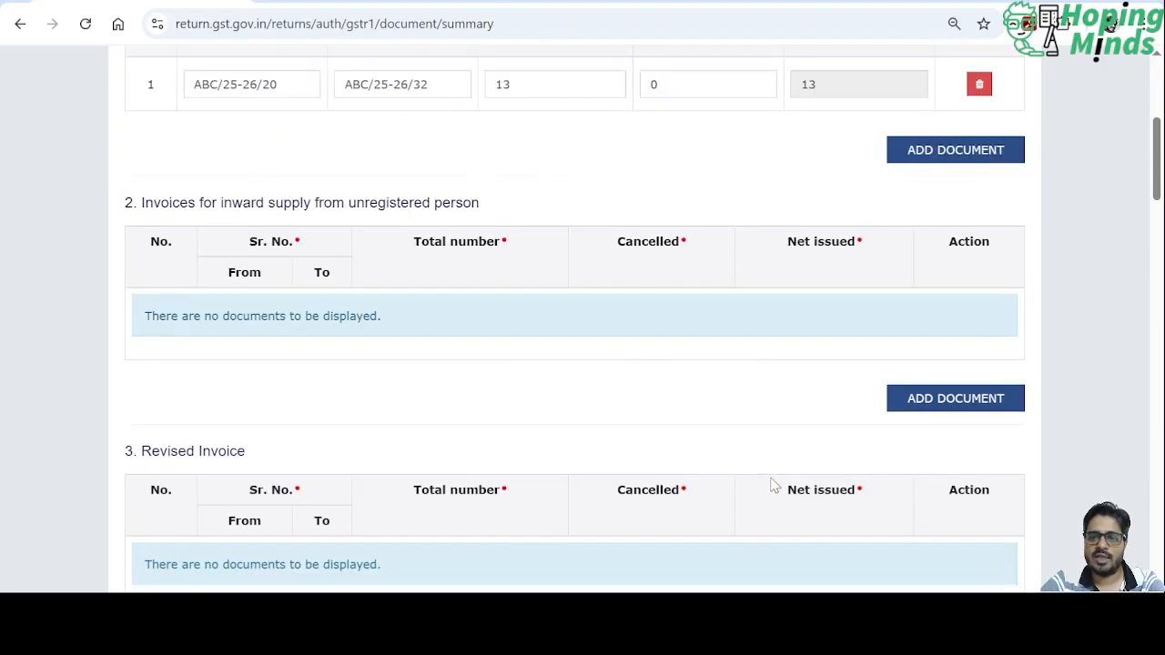
scroll(771, 485, down, 20)
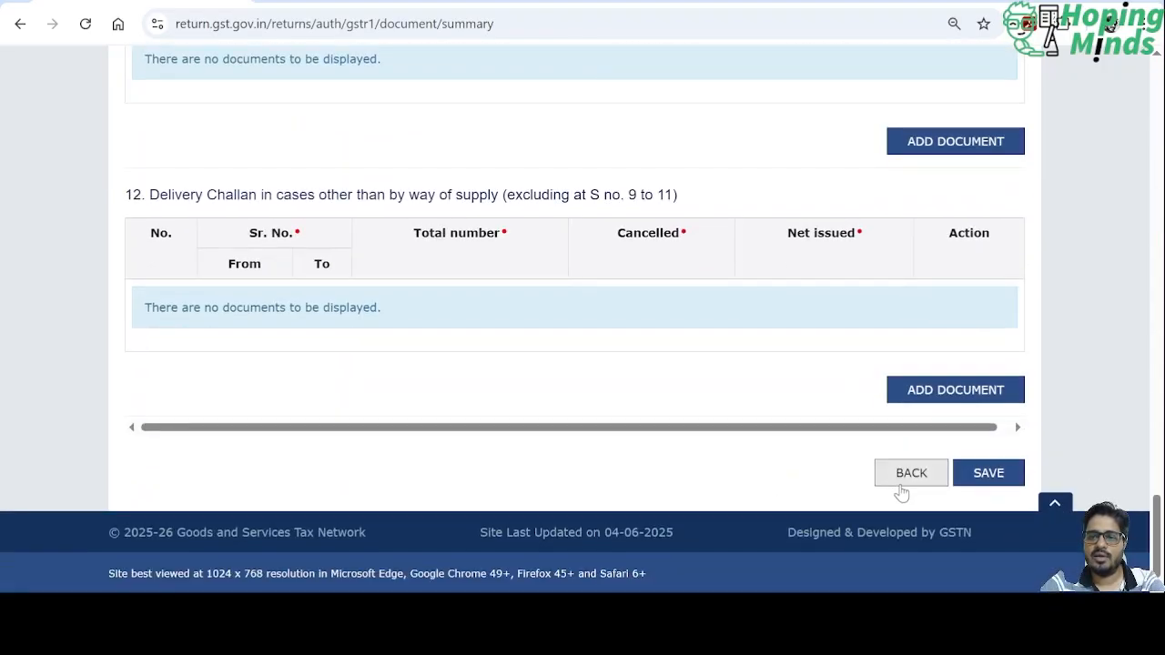
click(911, 473)
scroll(731, 409, down, 3)
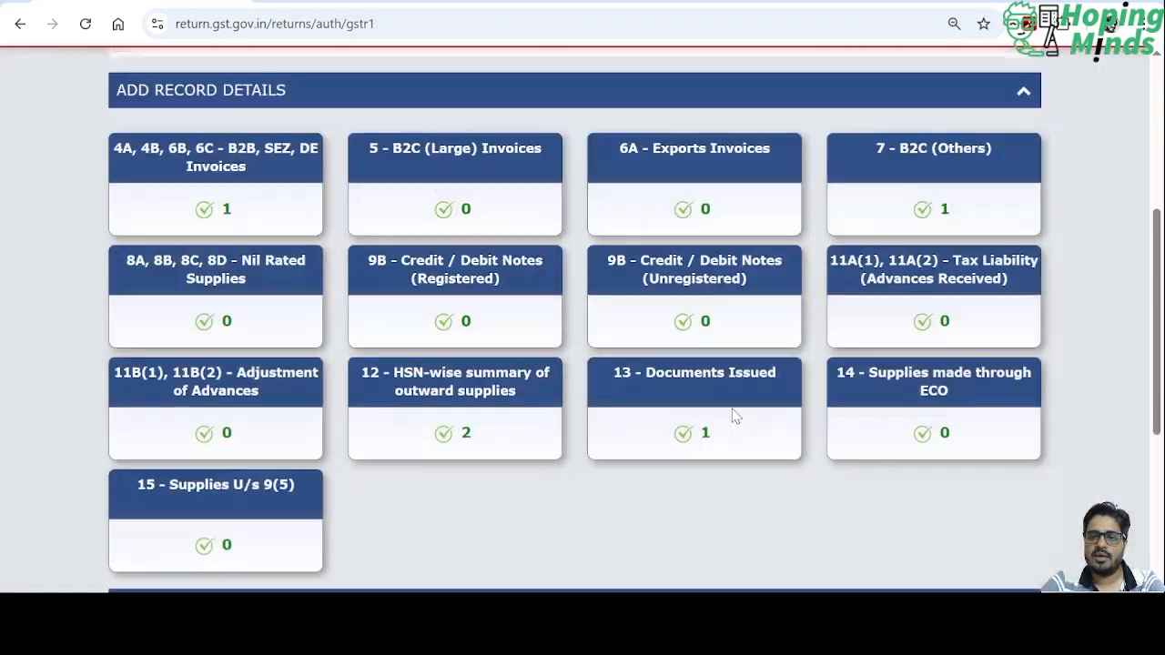
scroll(733, 414, down, 4)
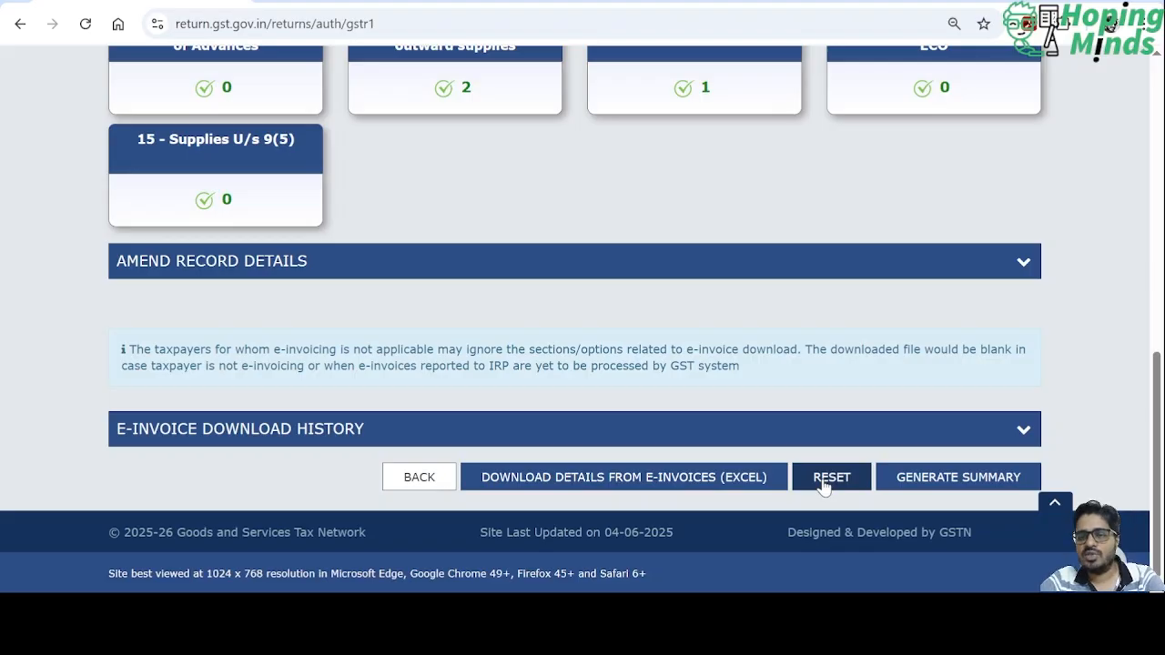
Step: Generate the GSTR-1 summary, refresh the return status, and proceed to the consolidated file/summary page
click(949, 482)
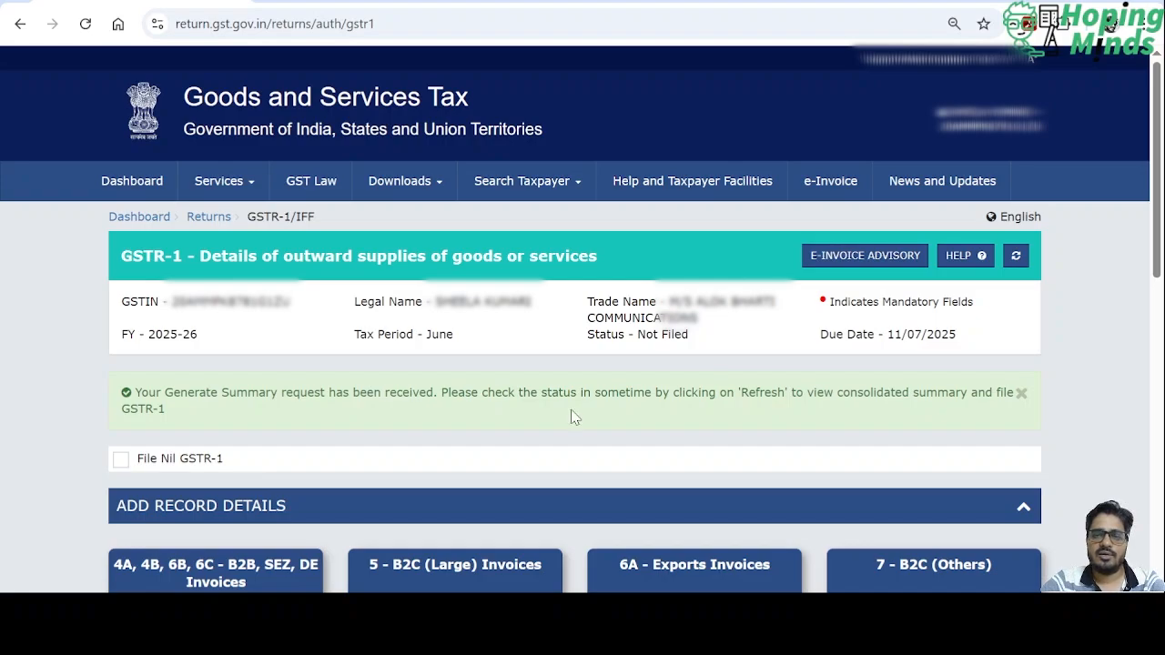
click(1015, 257)
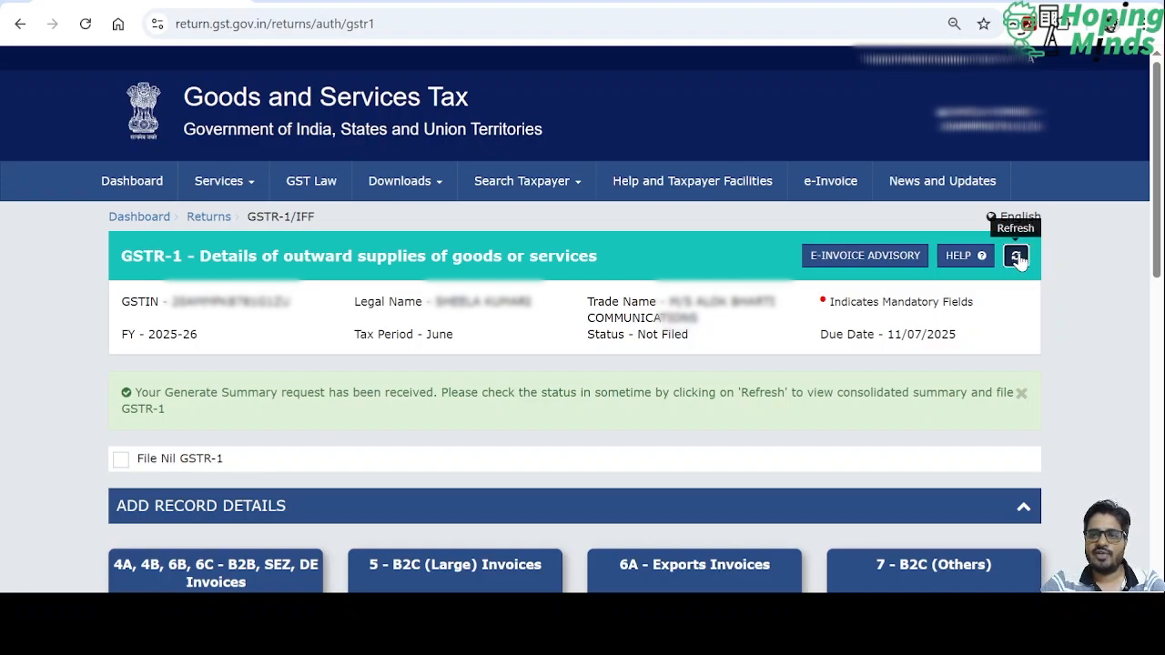
scroll(947, 370, down, 5)
scroll(946, 370, down, 5)
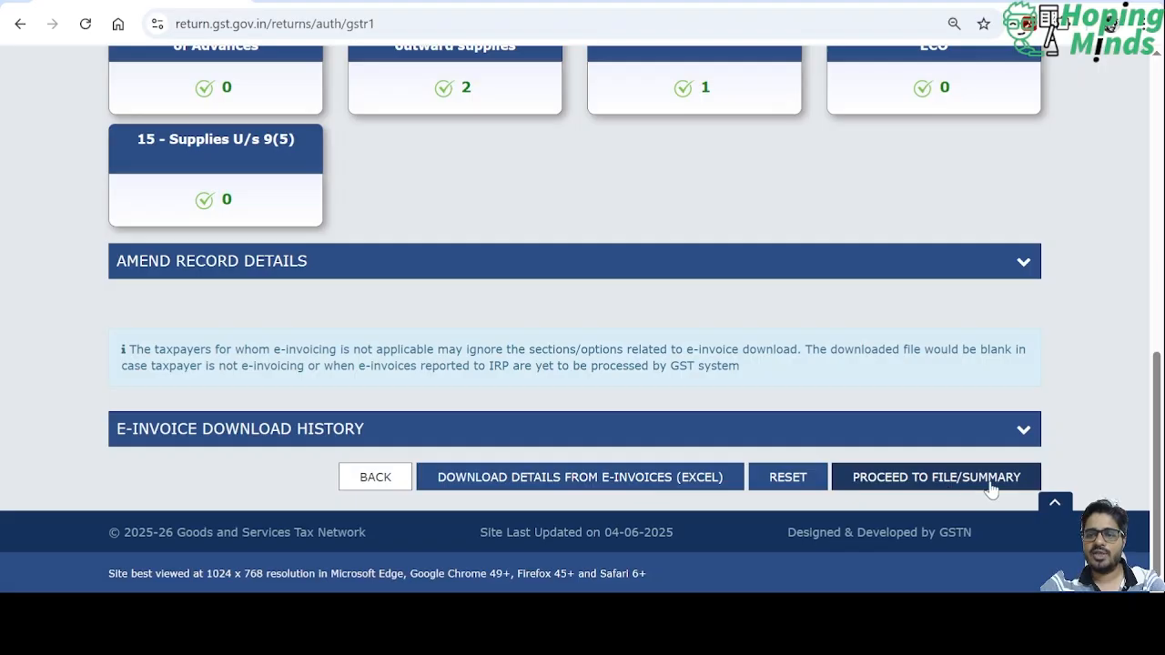
click(933, 482)
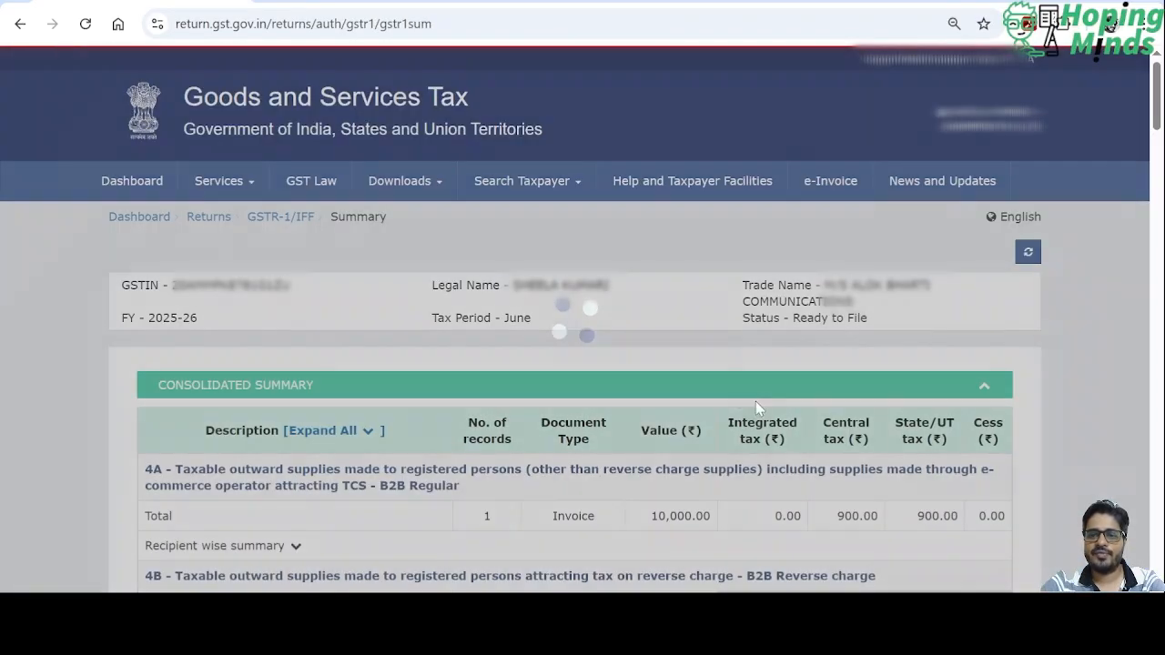
Step: Check the value and tax totals under 4A - B2B Regular and 7 - B2CS (Others) in the consolidated summary
scroll(737, 401, down, 1)
scroll(737, 401, down, 3)
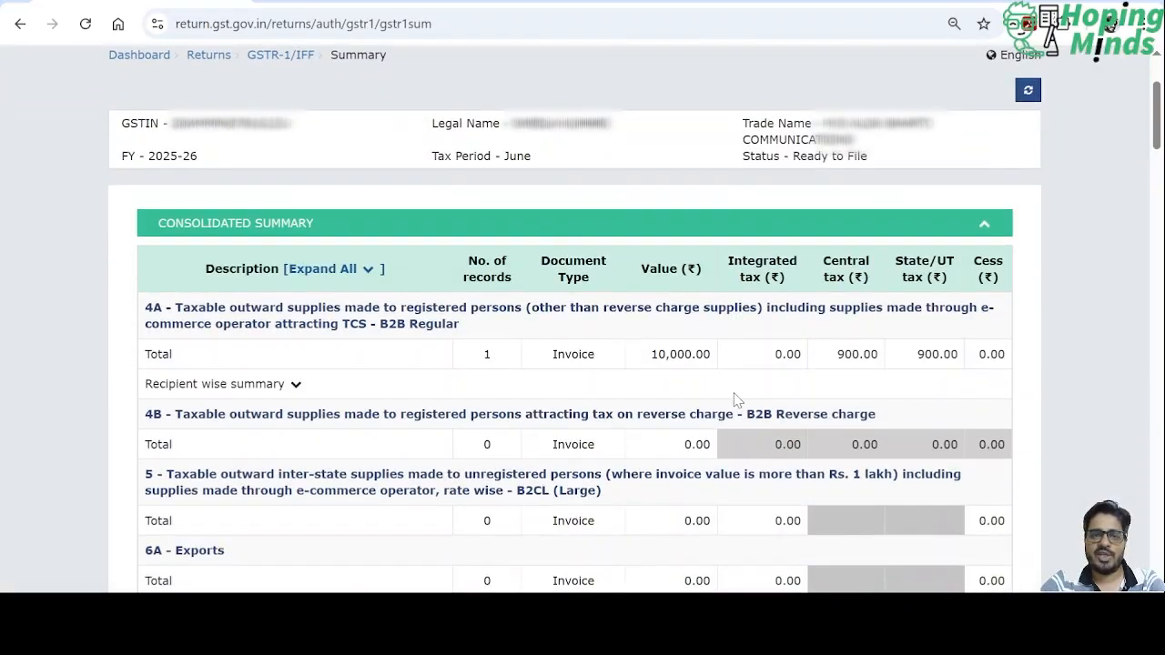
scroll(737, 401, down, 1)
scroll(737, 400, down, 1)
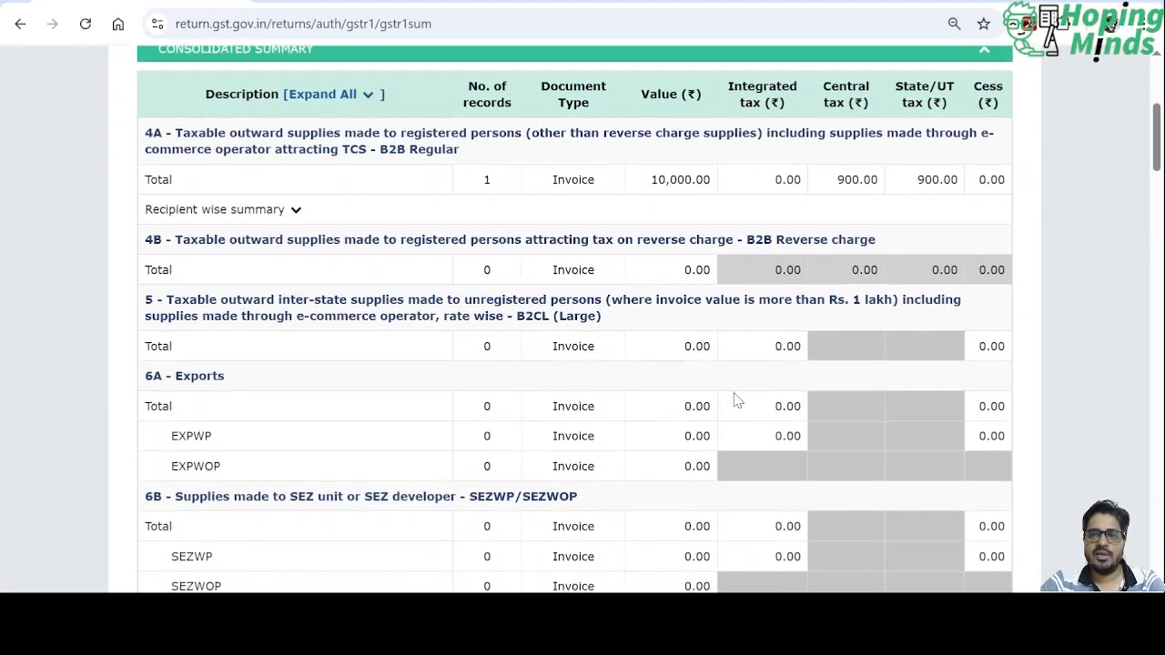
scroll(737, 400, up, 1)
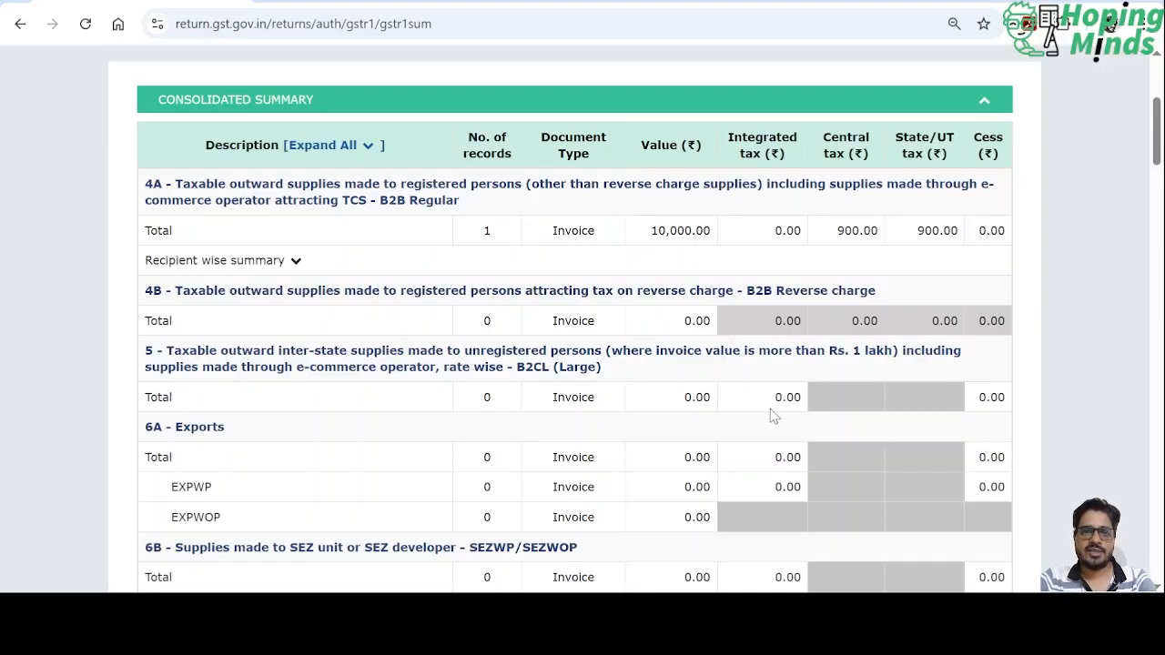
scroll(773, 414, down, 1)
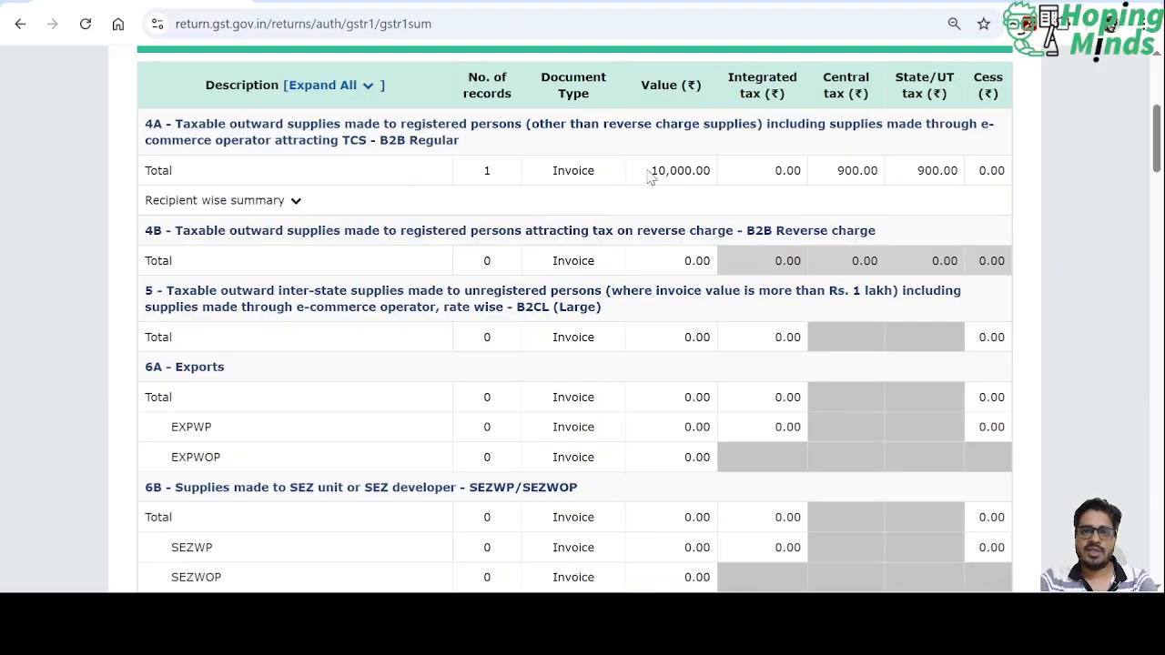
drag(651, 171, 957, 165)
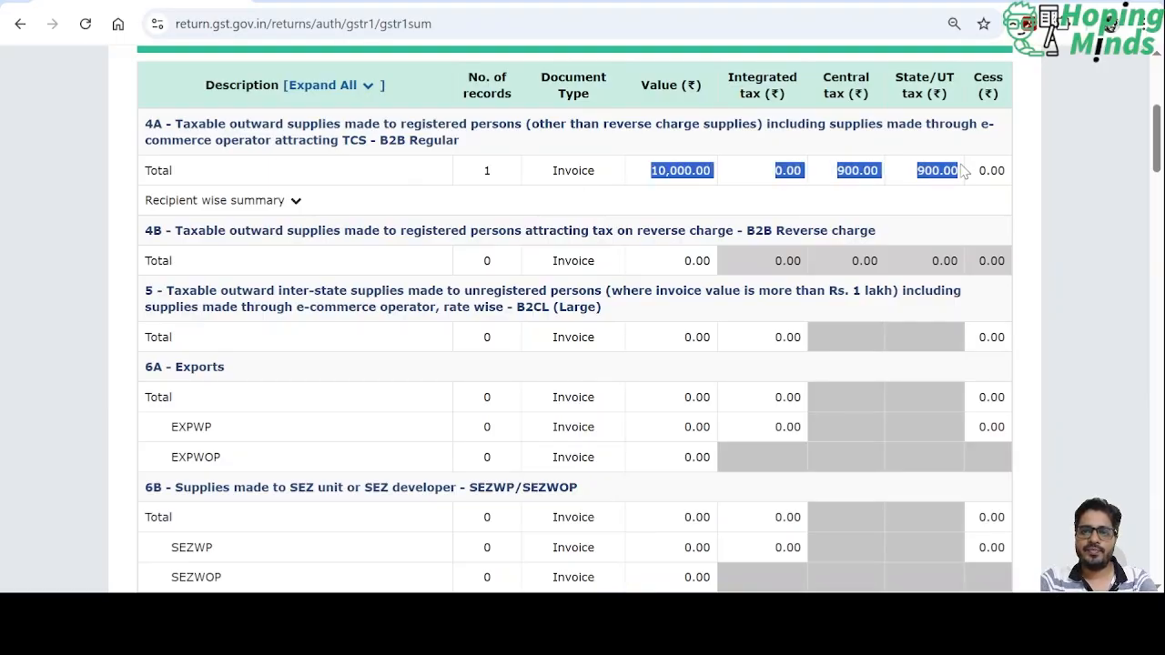
scroll(556, 259, down, 8)
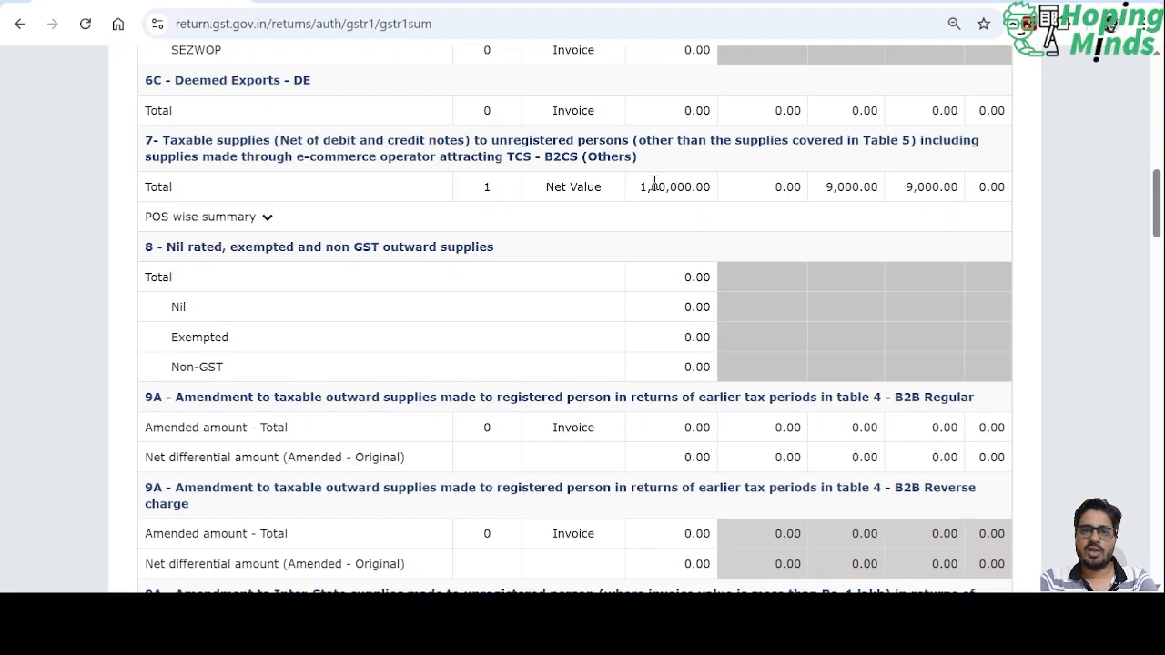
drag(671, 189, 999, 186)
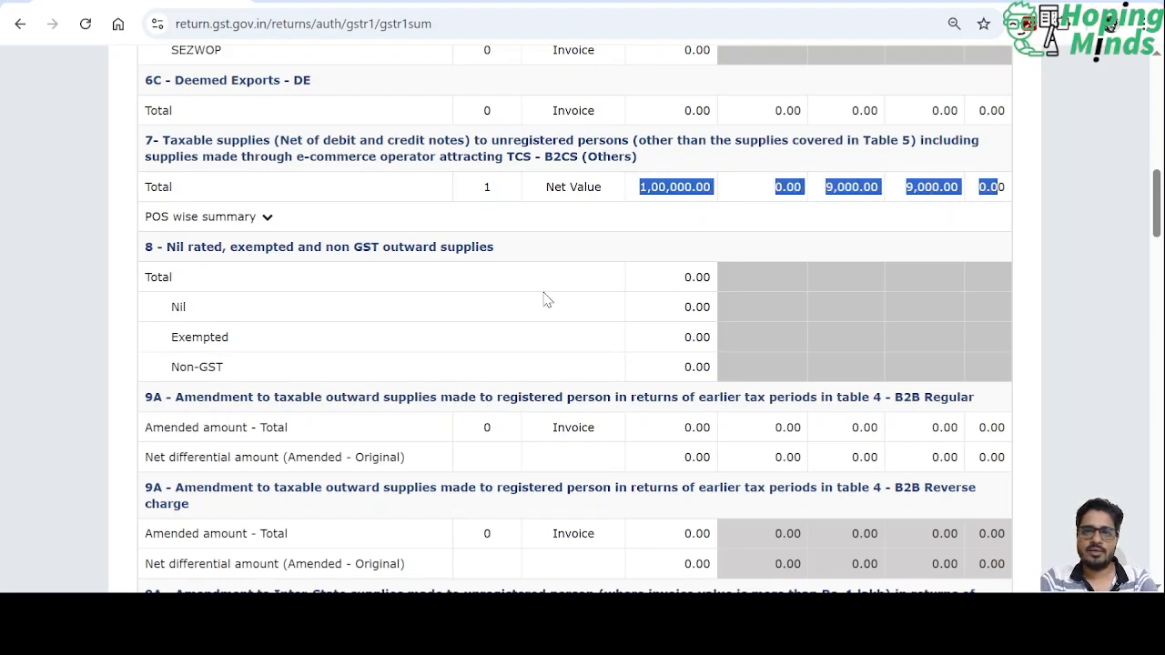
Step: Examine the 12 - HSN-wise summary totals for B2B and B2C and the Total Liability row of the consolidated summary
scroll(546, 299, down, 4)
scroll(544, 298, down, 10)
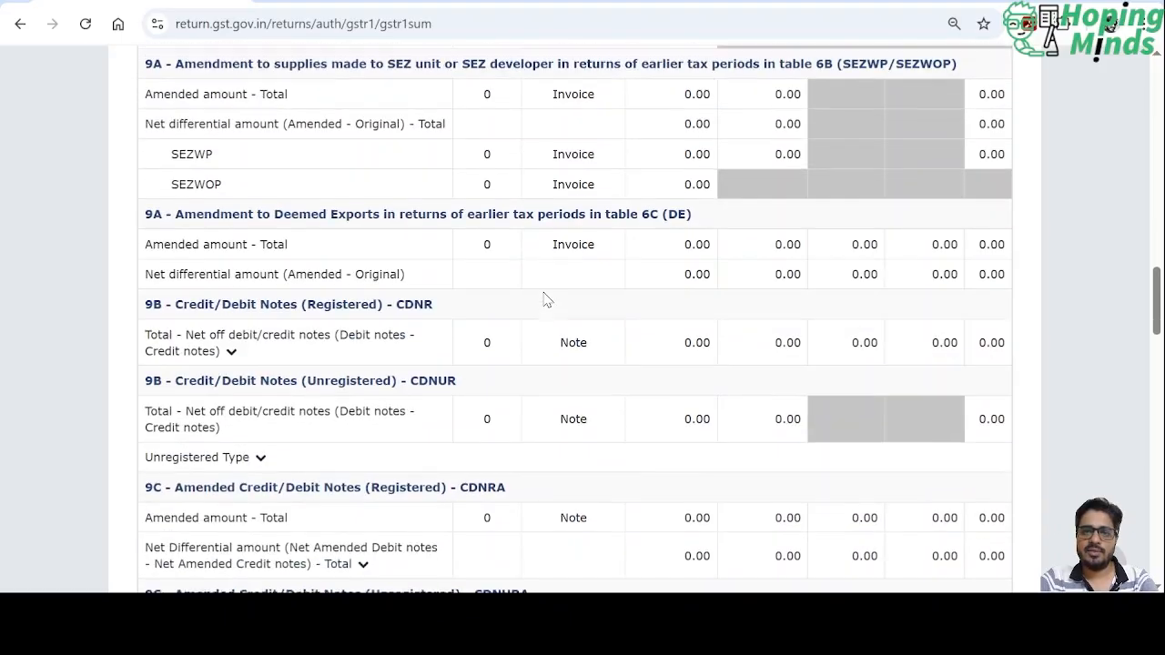
scroll(546, 300, down, 5)
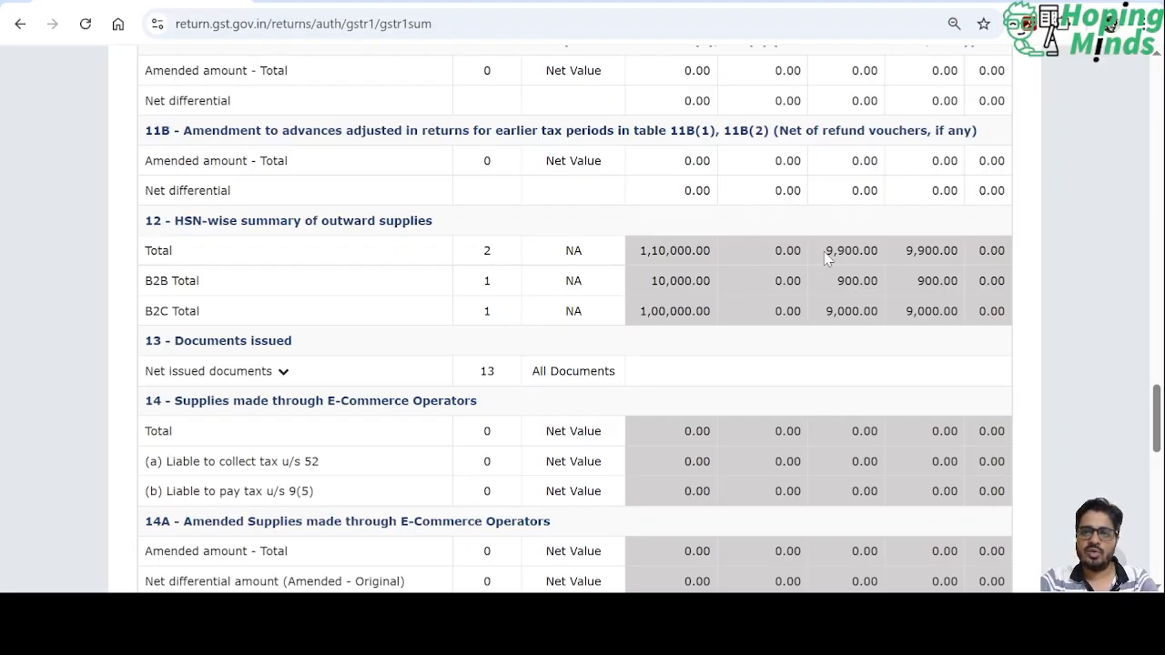
scroll(787, 316, down, 6)
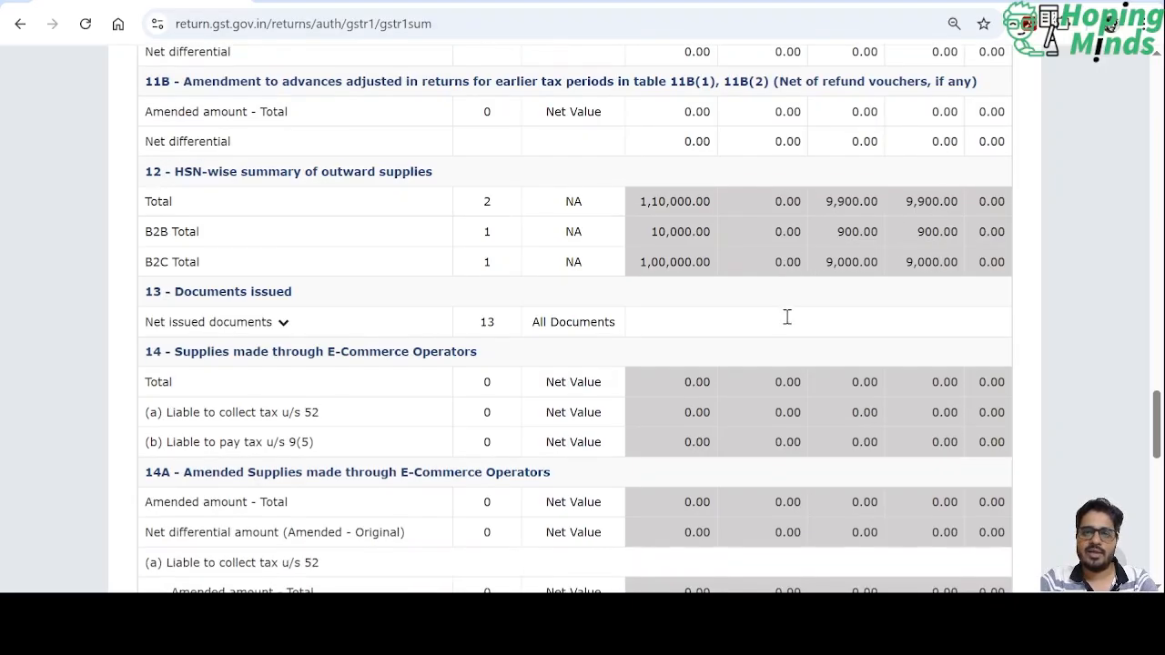
scroll(787, 323, down, 5)
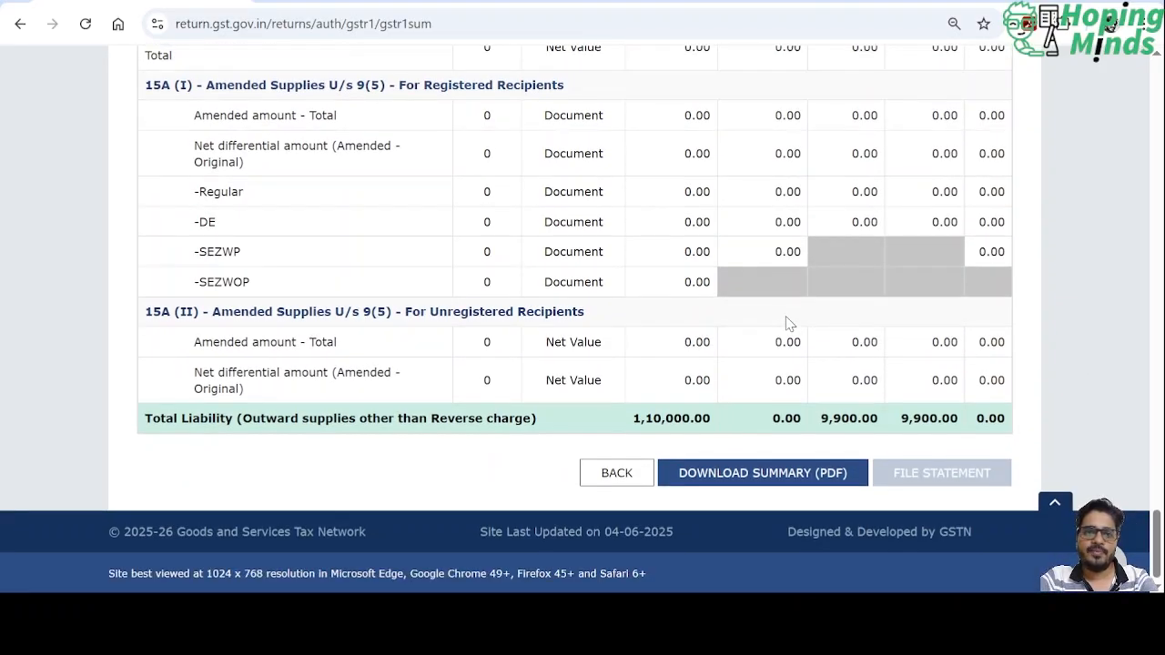
Step: Expand the net issued documents under 13 - Documents issued to check the issued and cancelled counts
scroll(788, 323, up, 8)
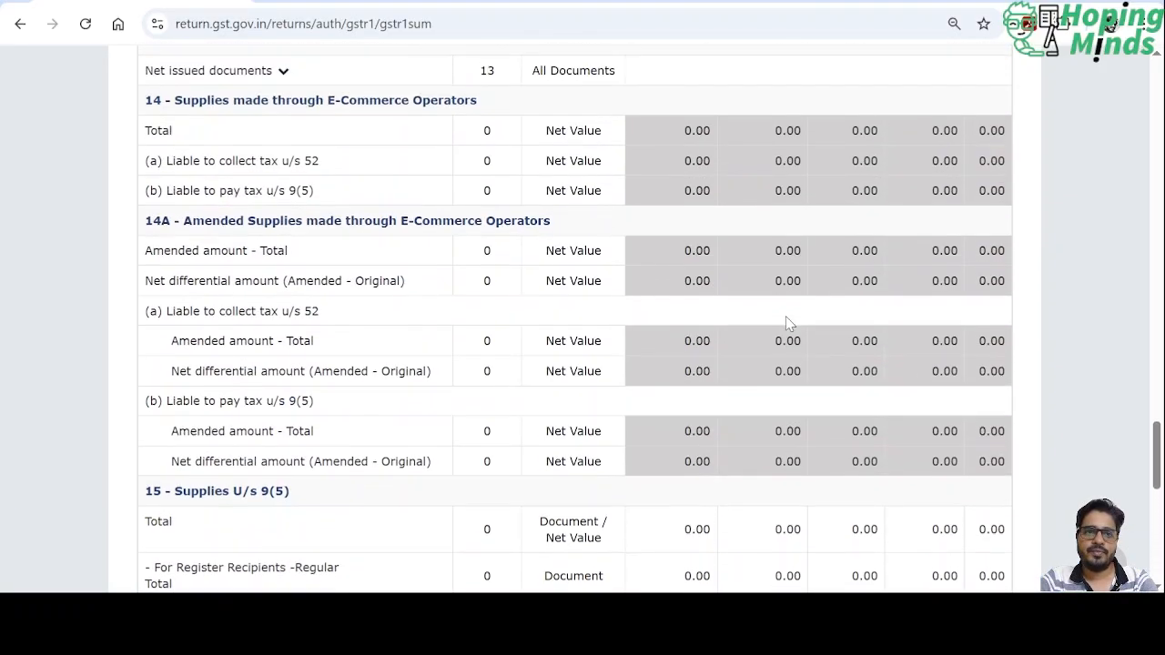
scroll(788, 323, up, 2)
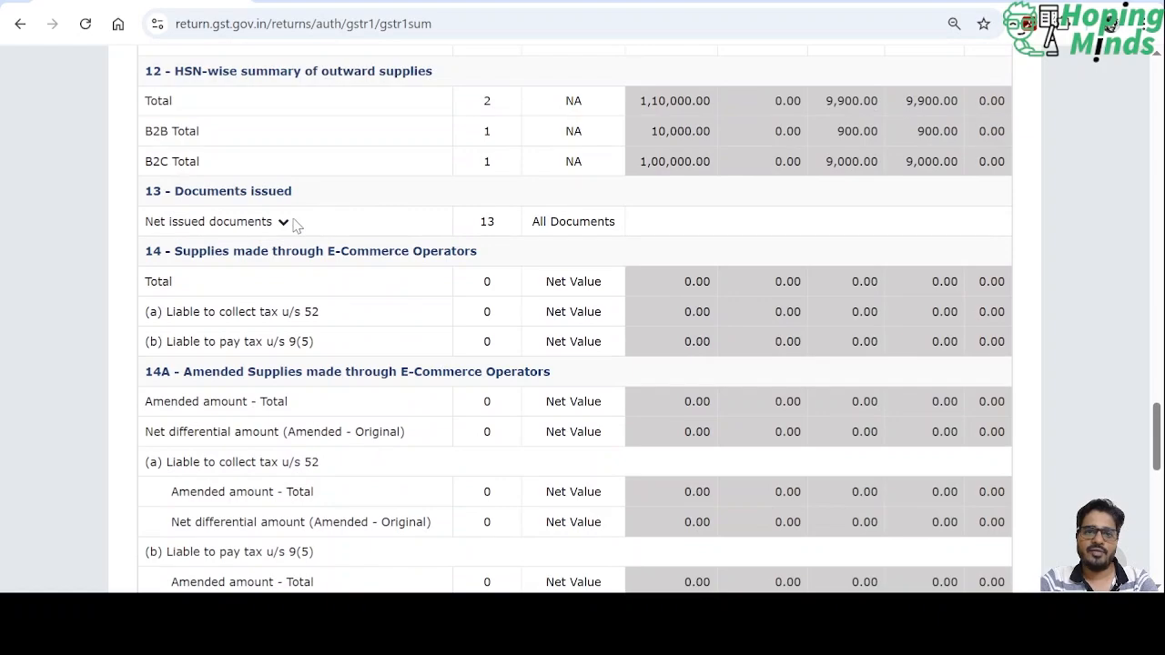
click(284, 223)
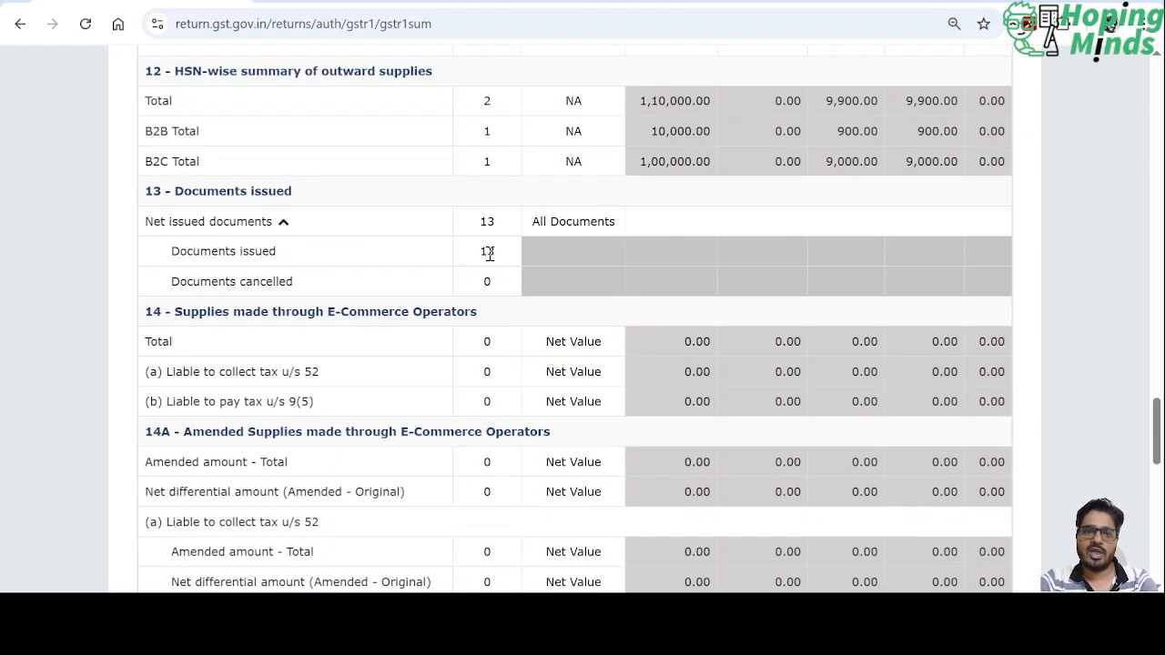
Step: Review the return status, the Total Liability row and the filing options of the consolidated summary
scroll(621, 341, down, 10)
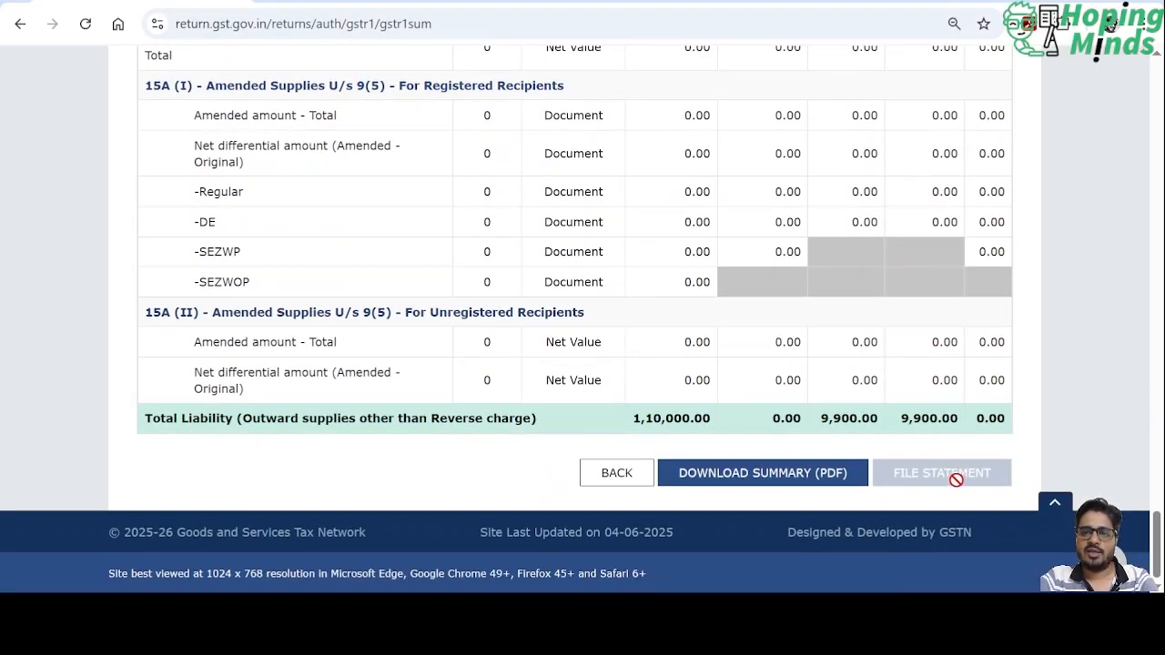
scroll(897, 235, up, 20)
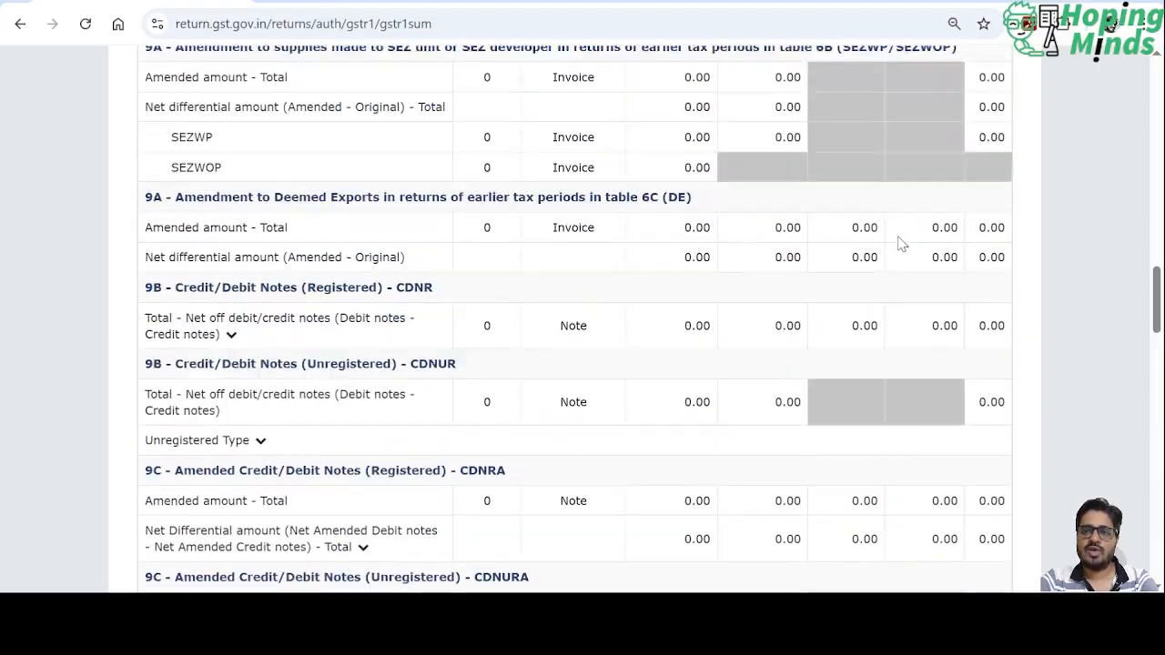
scroll(899, 236, down, 20)
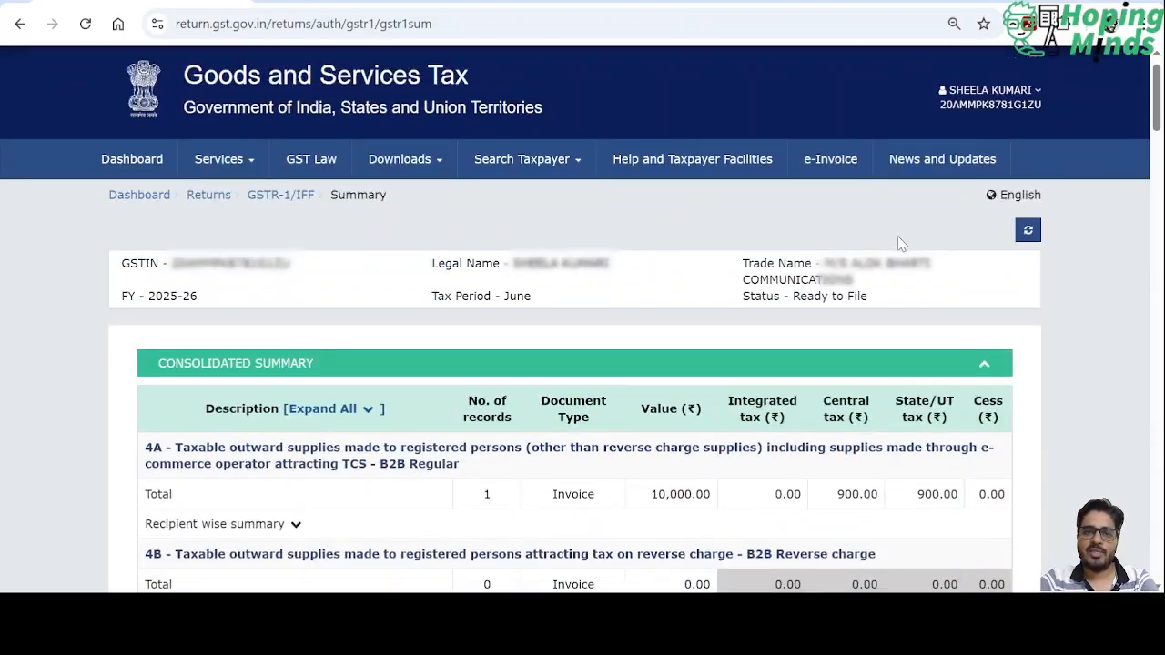
scroll(899, 236, down, 15)
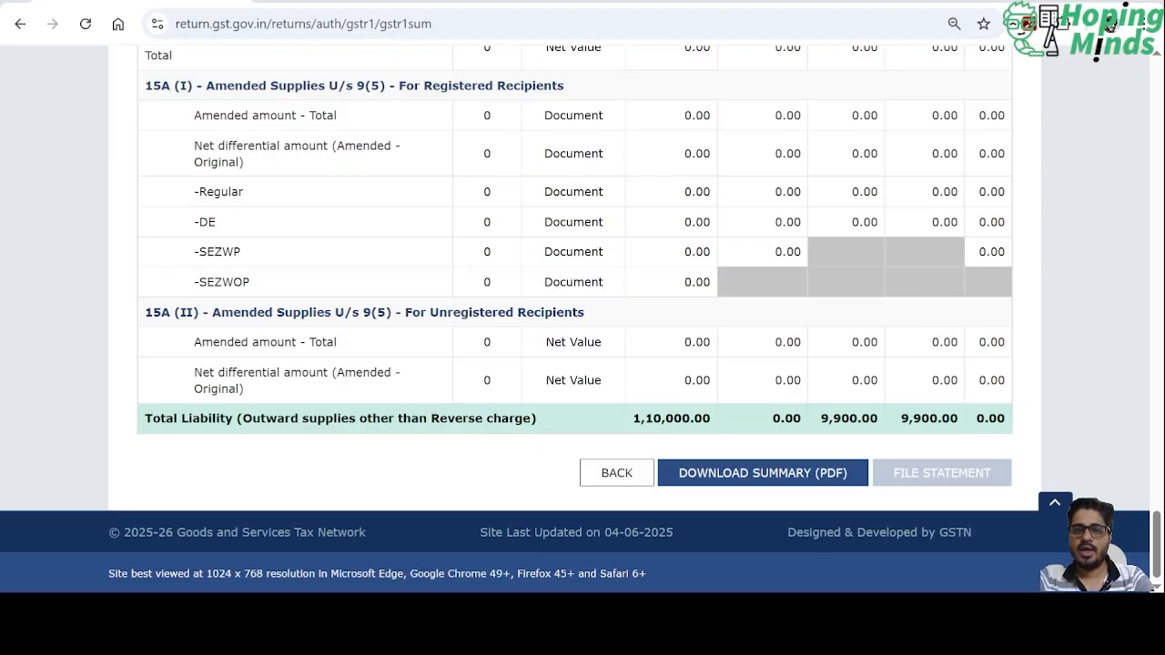
Step: Return to the GSTR-1 overview and reset all the saved record details, confirming their deletion
click(622, 473)
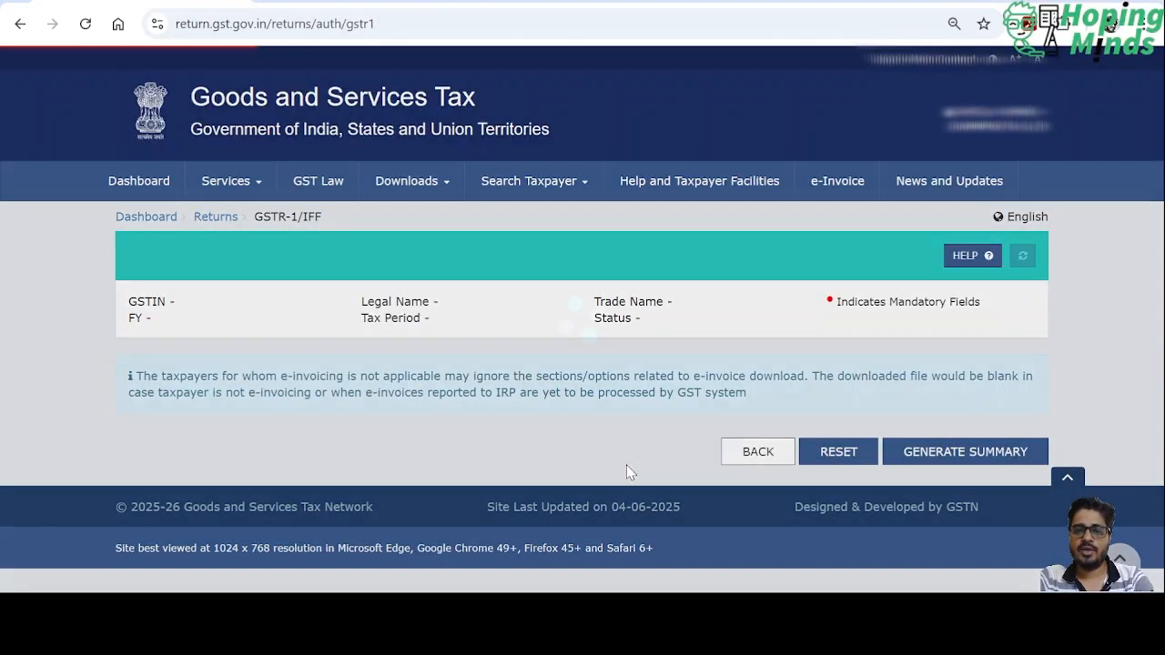
scroll(869, 354, down, 3)
scroll(869, 354, down, 4)
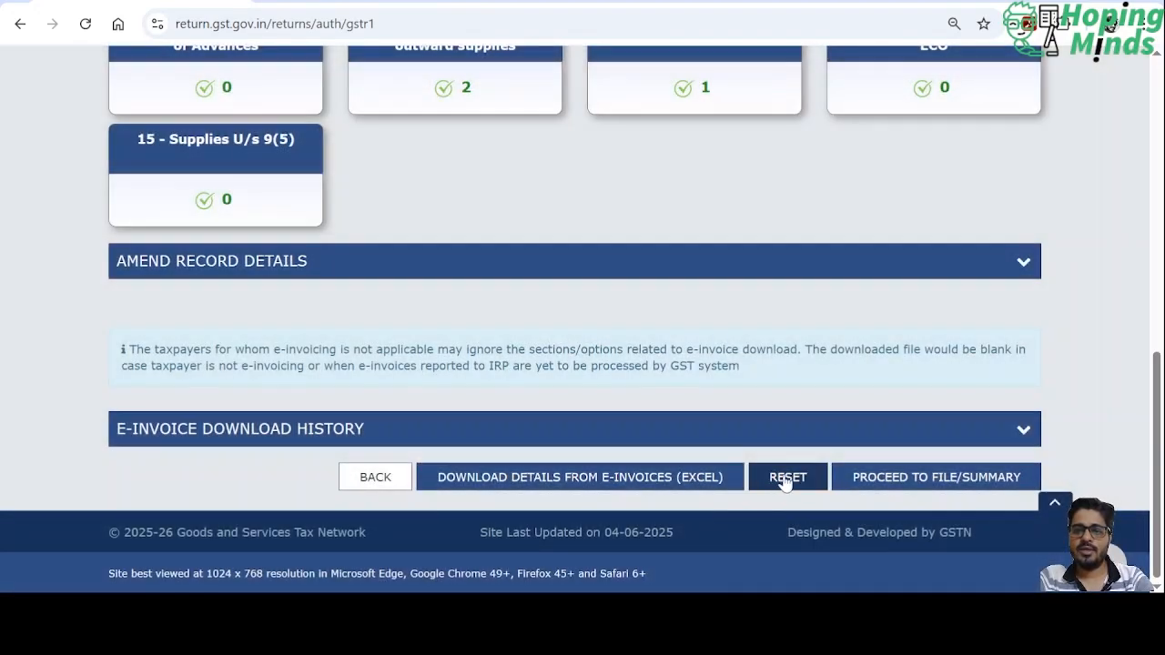
click(784, 483)
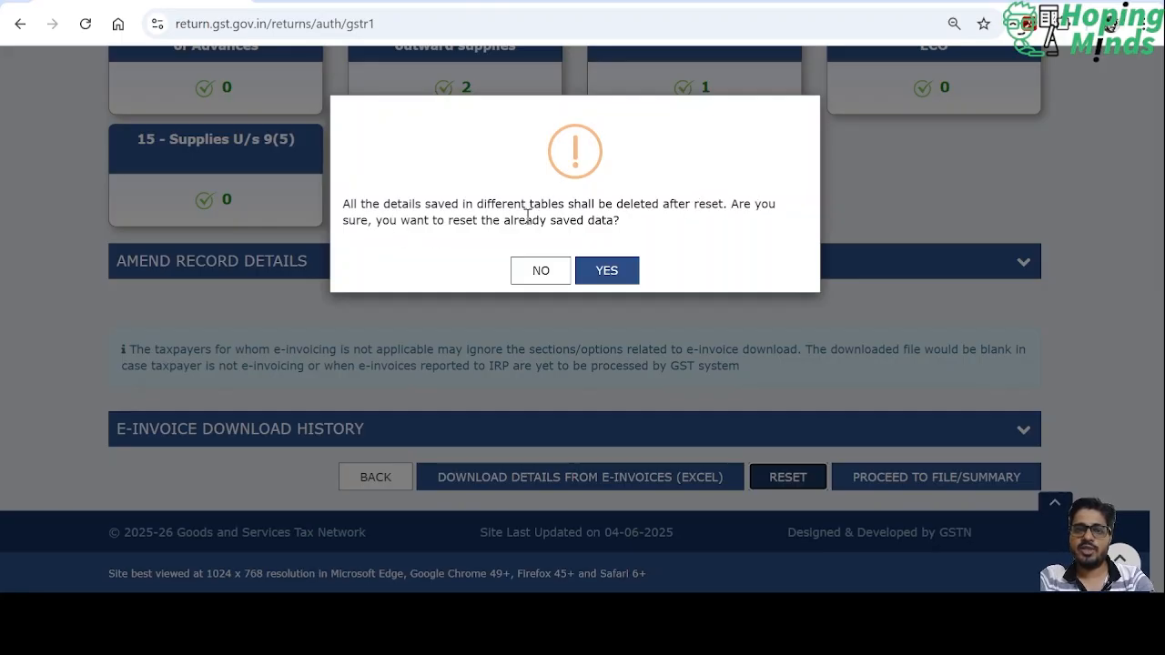
click(606, 270)
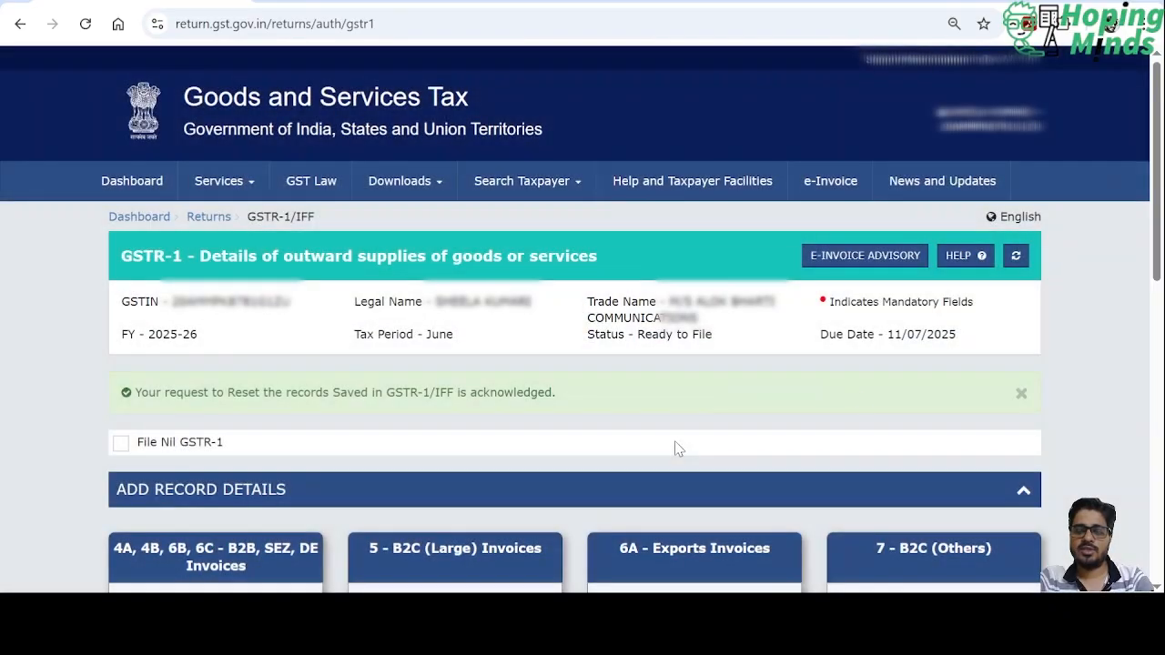
Step: Refresh the GSTR-1 overview and check the record counts of all the sections after the reset
click(1014, 259)
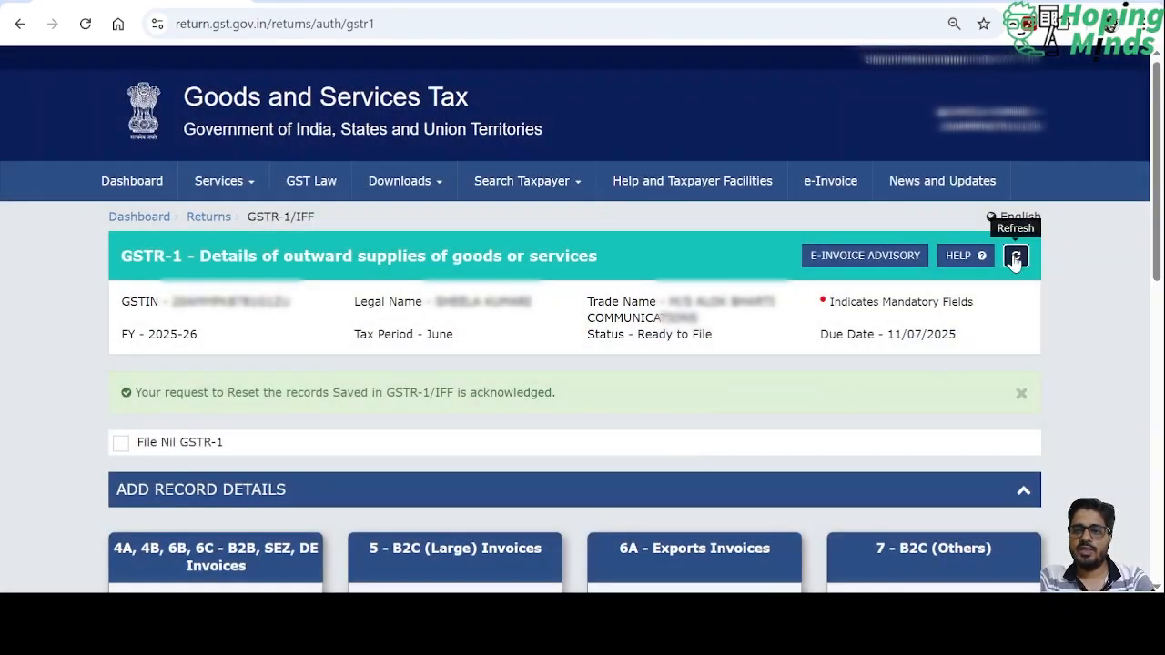
scroll(613, 377, down, 5)
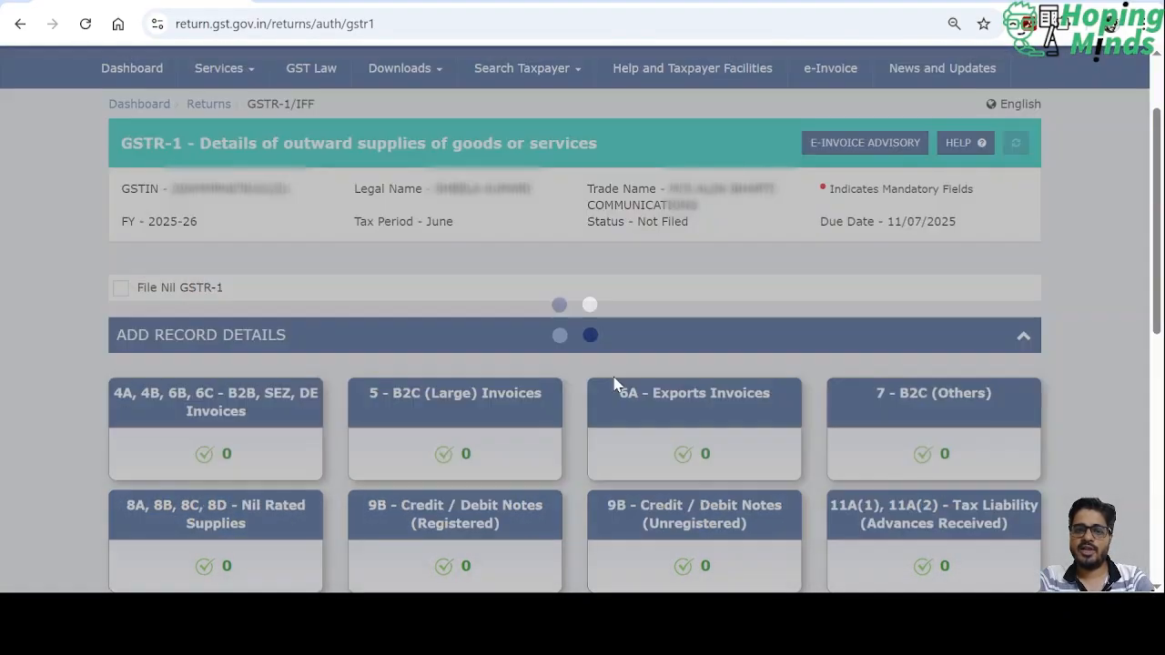
scroll(613, 377, up, 1)
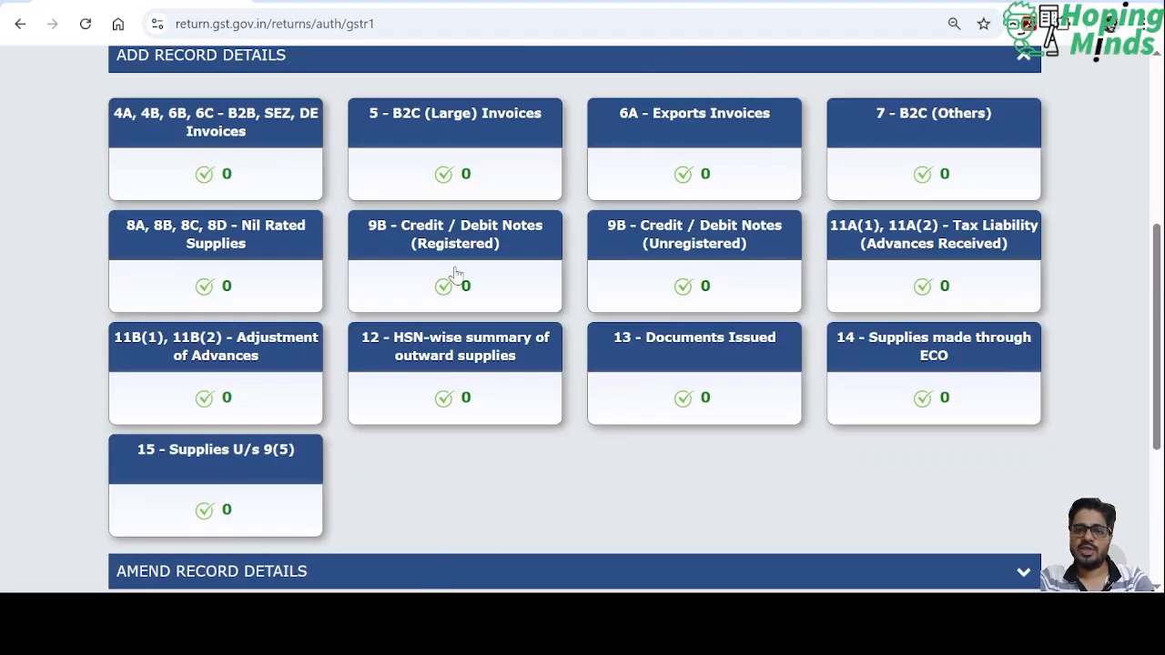
scroll(598, 312, up, 4)
scroll(598, 312, down, 2)
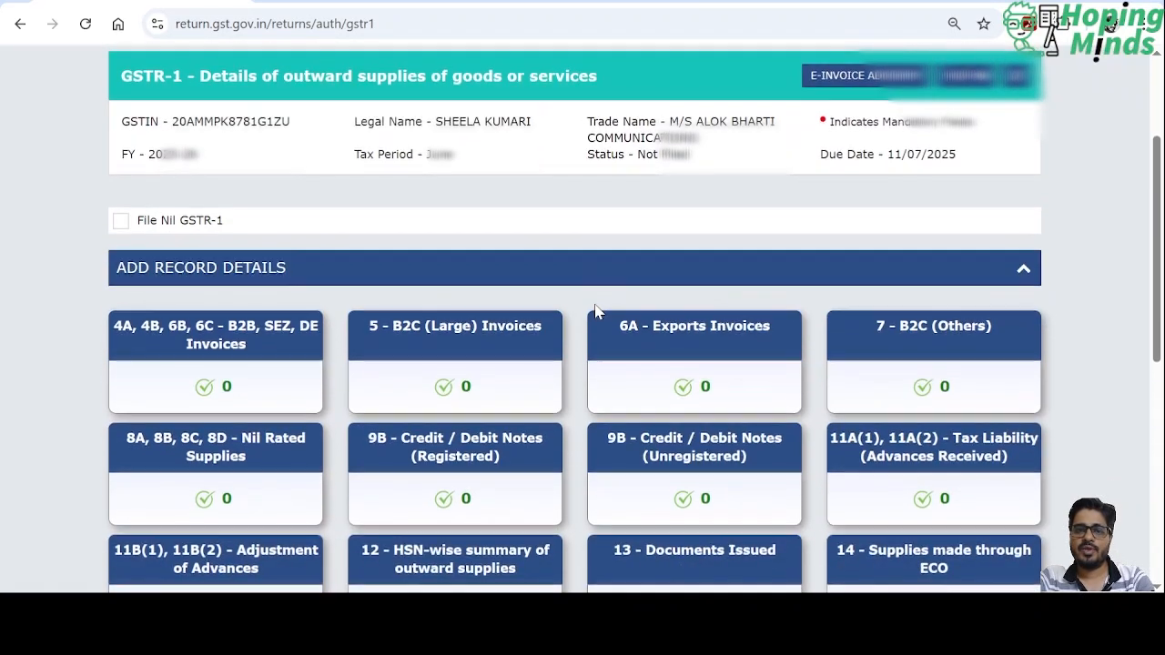
scroll(598, 312, up, 3)
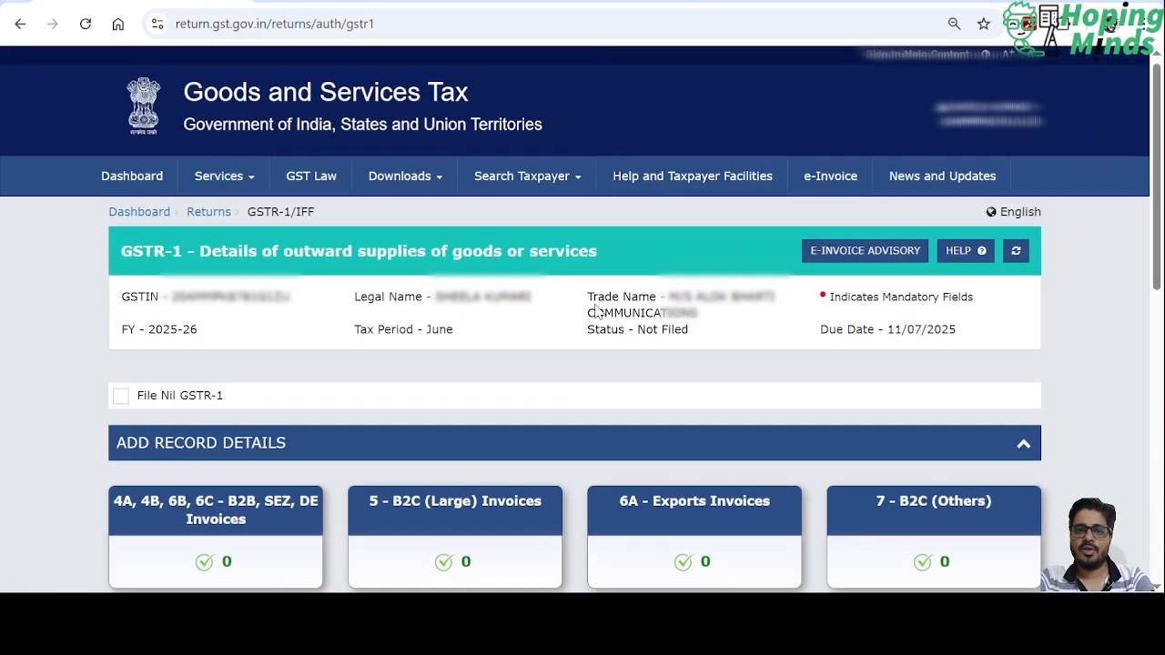
Step: Open the Returns Dashboard and search for the returns of June, Quarter 1 (Apr - Jun), financial year 2025-26
click(248, 181)
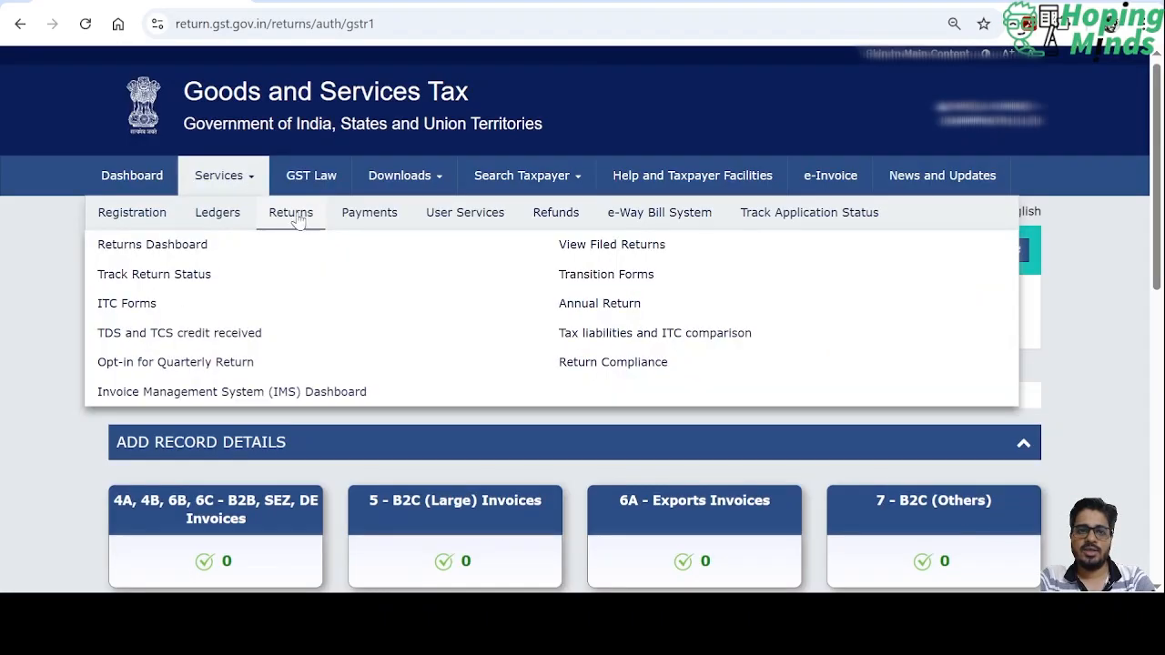
mouse_move(244, 219)
mouse_move(278, 224)
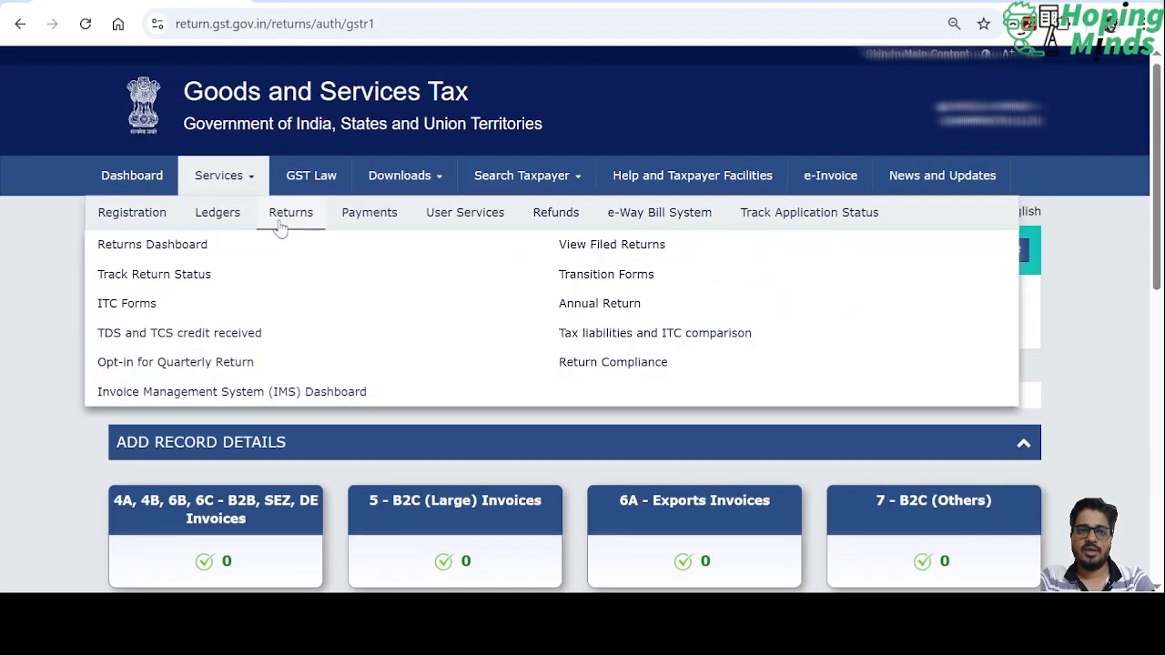
click(193, 250)
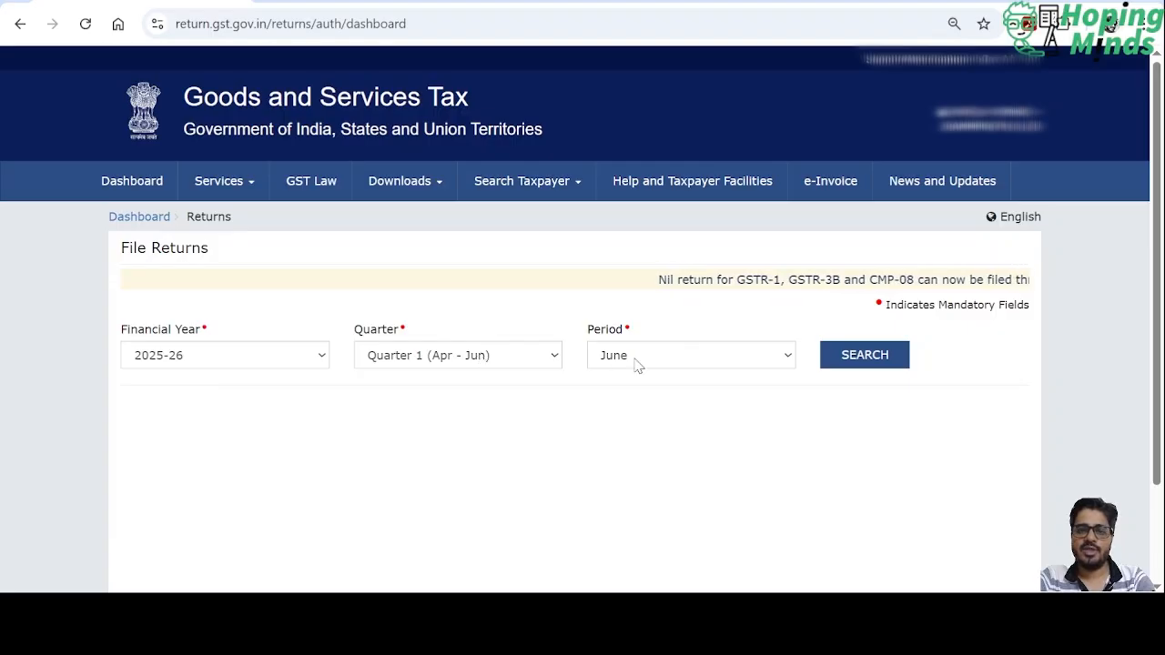
click(852, 361)
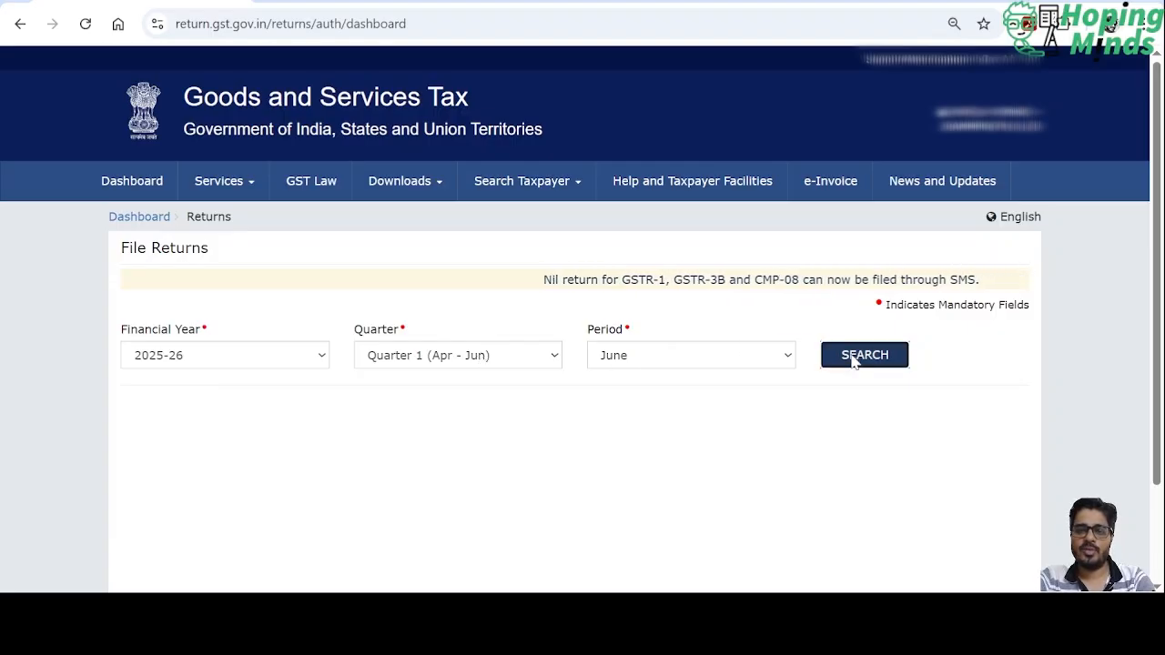
Step: Open GSTR1 for online preparation and go to its 4A, 4B, 6B, 6C - B2B, SEZ, DE Invoices section
scroll(637, 407, down, 3)
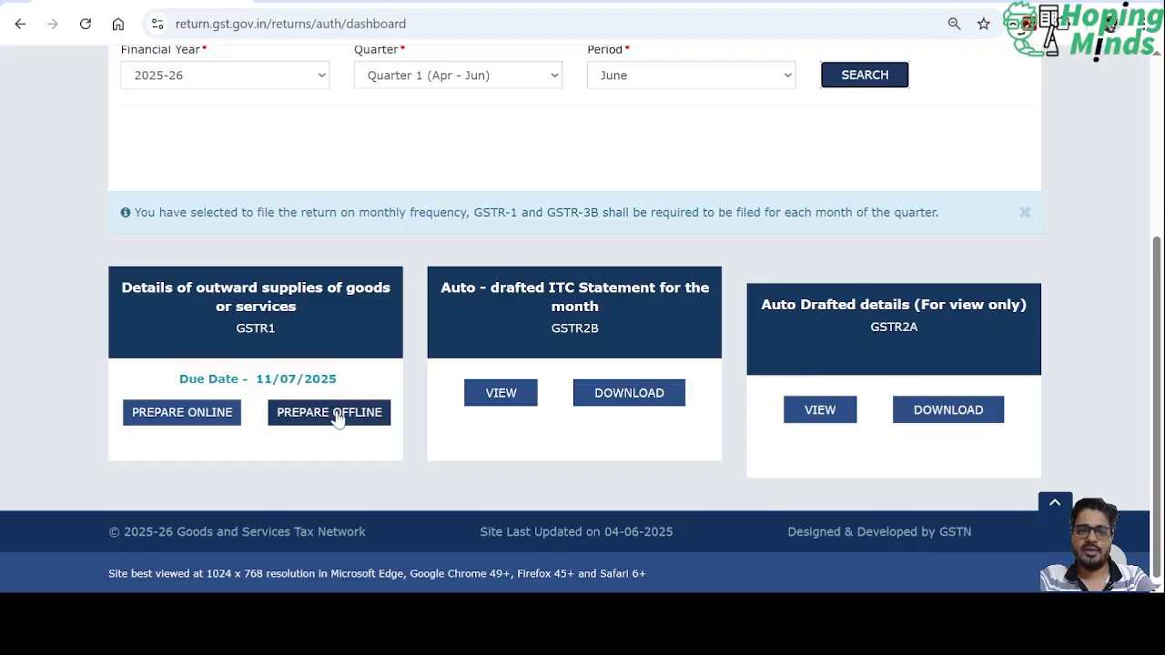
click(191, 416)
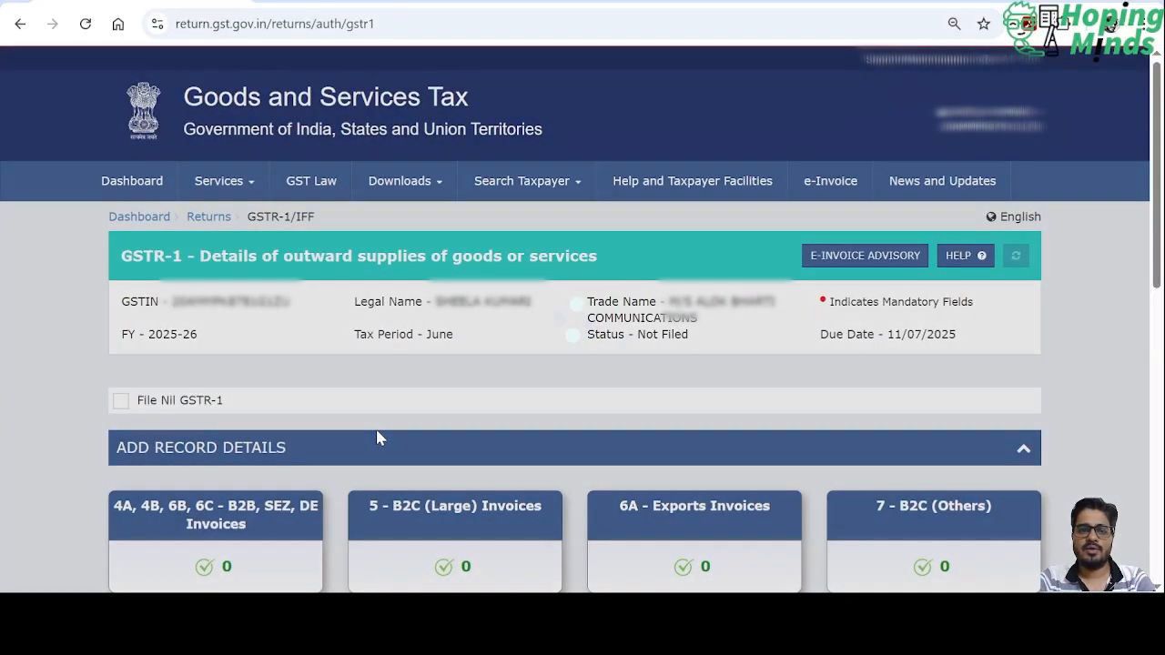
scroll(379, 438, down, 3)
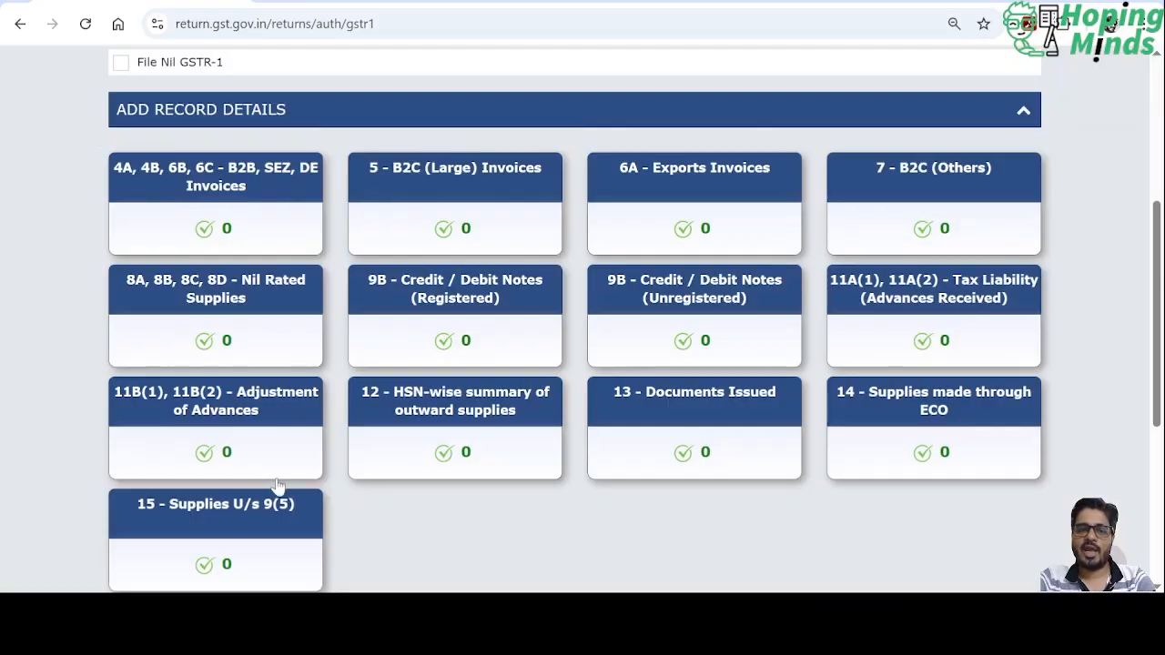
click(237, 200)
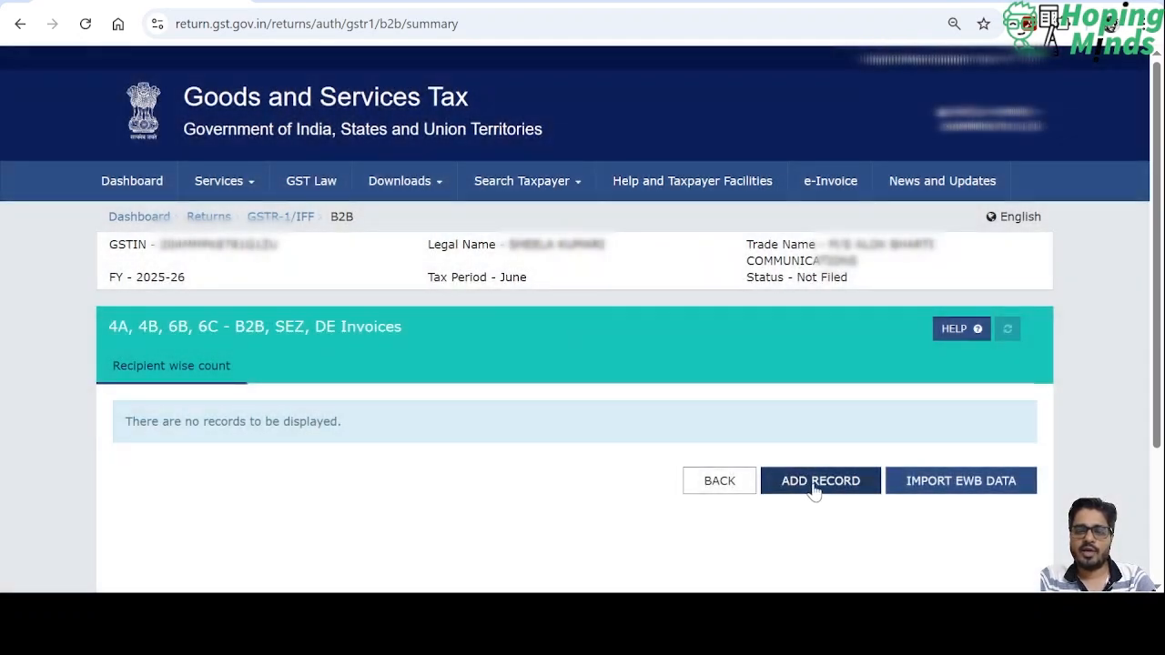
Step: Start a new B2B invoice record and fill in the recipient's GSTIN
click(814, 483)
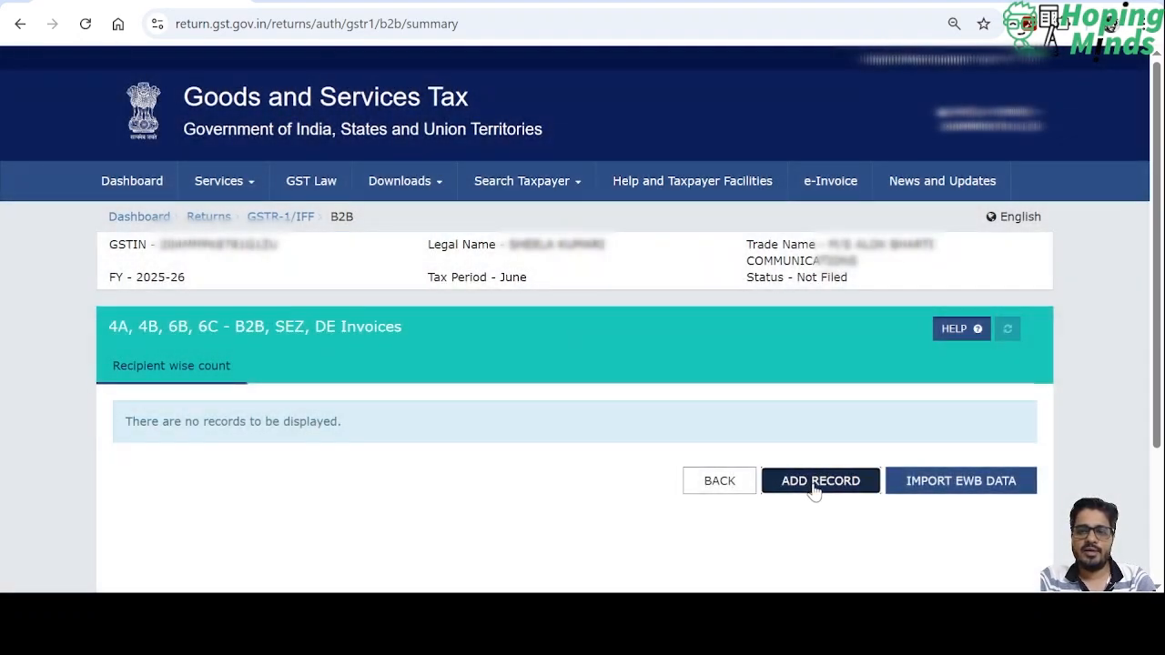
scroll(410, 489, down, 2)
scroll(411, 482, down, 2)
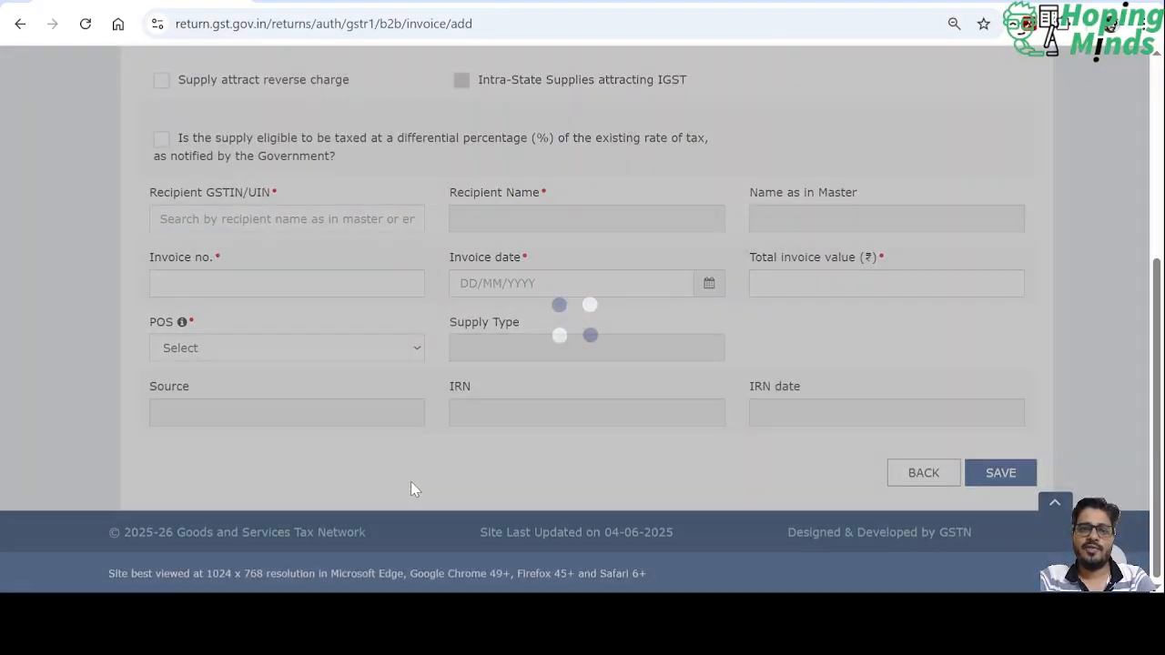
scroll(410, 482, up, 2)
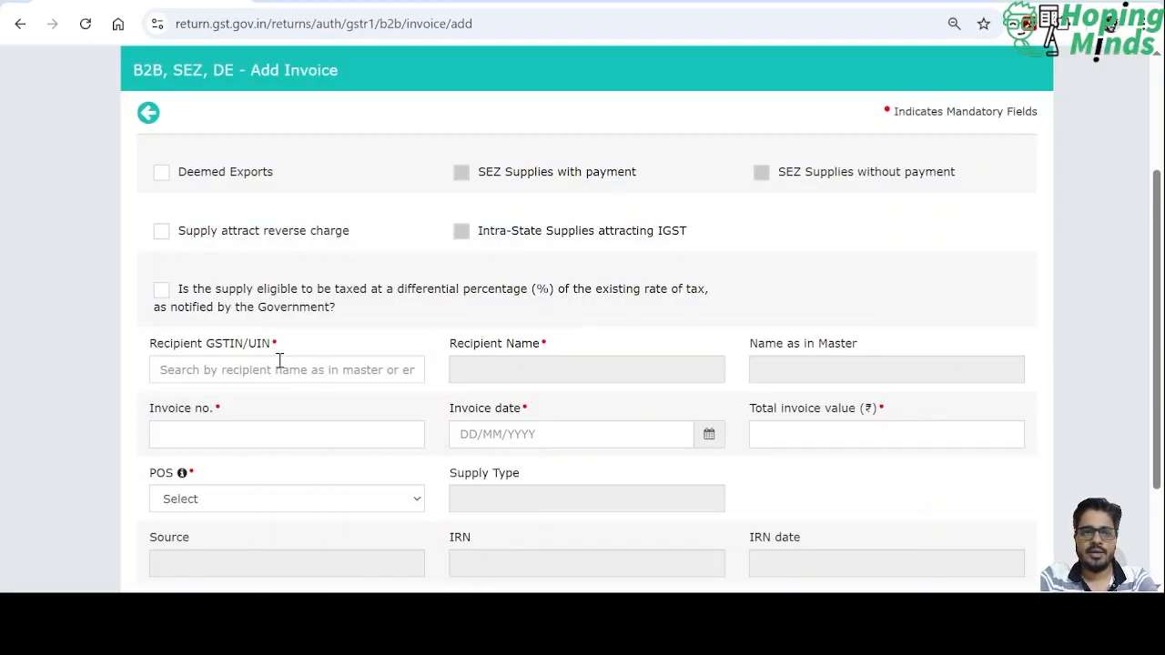
click(198, 370)
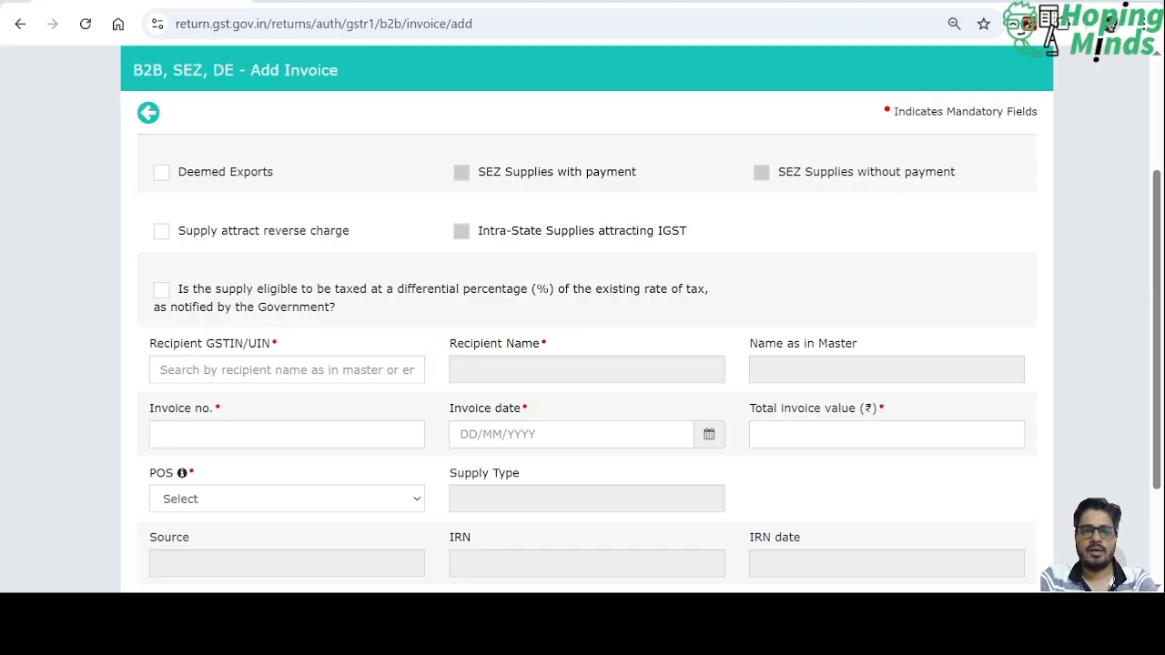
key(ctrl+v)
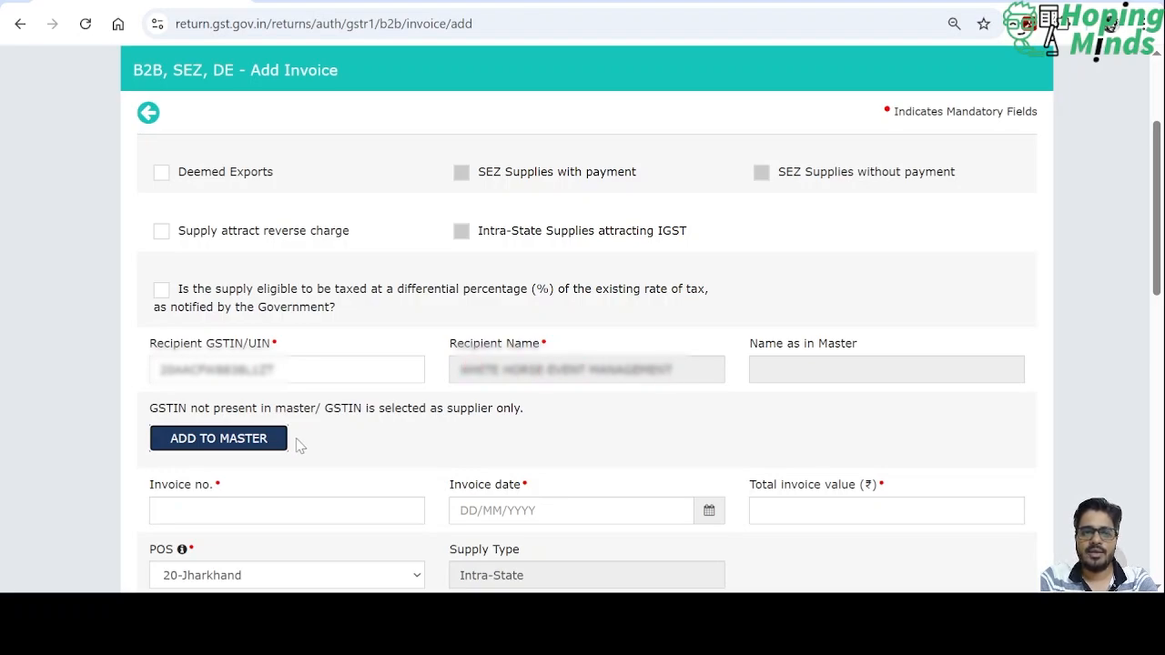
Step: Enter ABC/25-26/20 as the invoice number and 05/06/2025 as the invoice date
scroll(300, 445, down, 2)
click(193, 304)
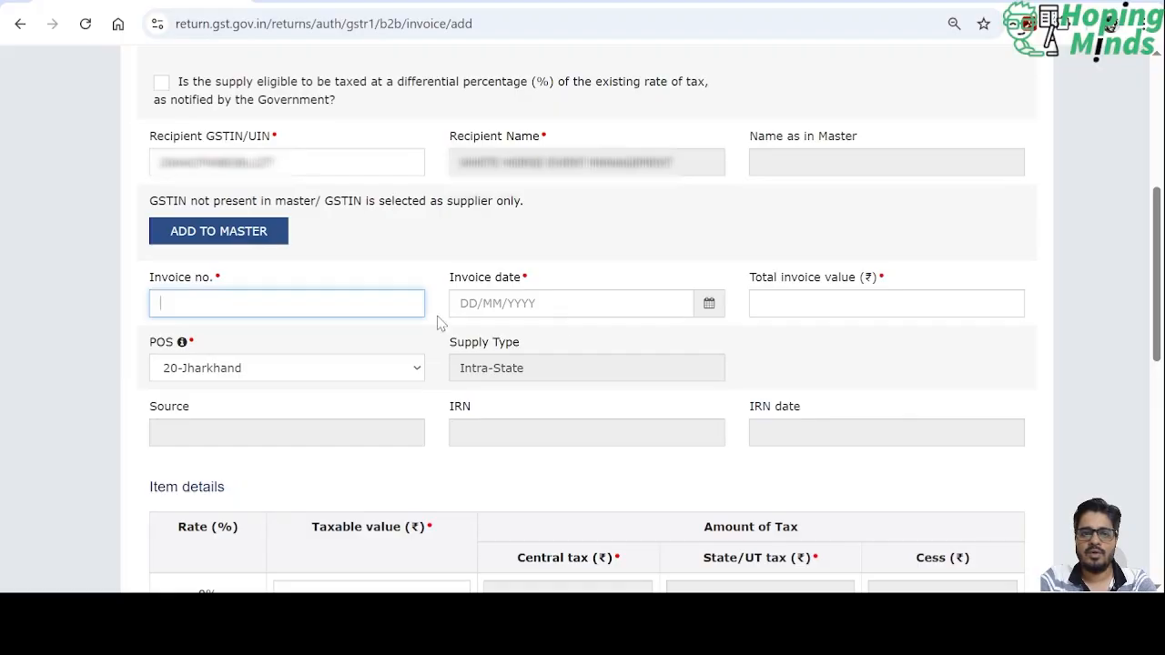
text(ABC/25-26/20)
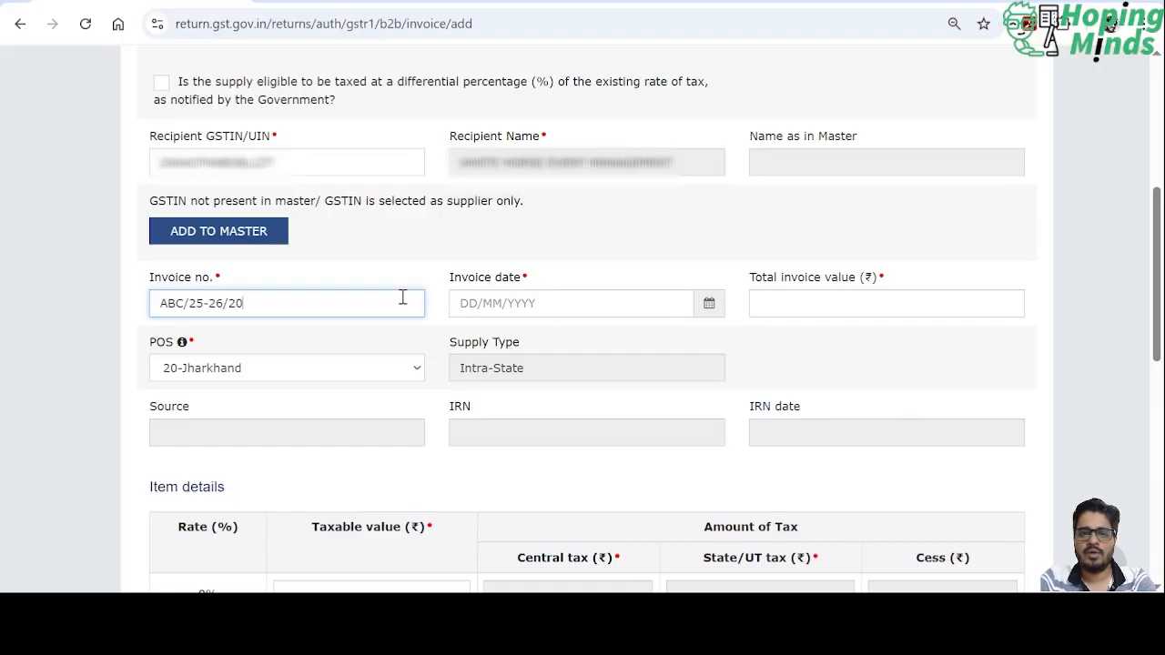
click(532, 303)
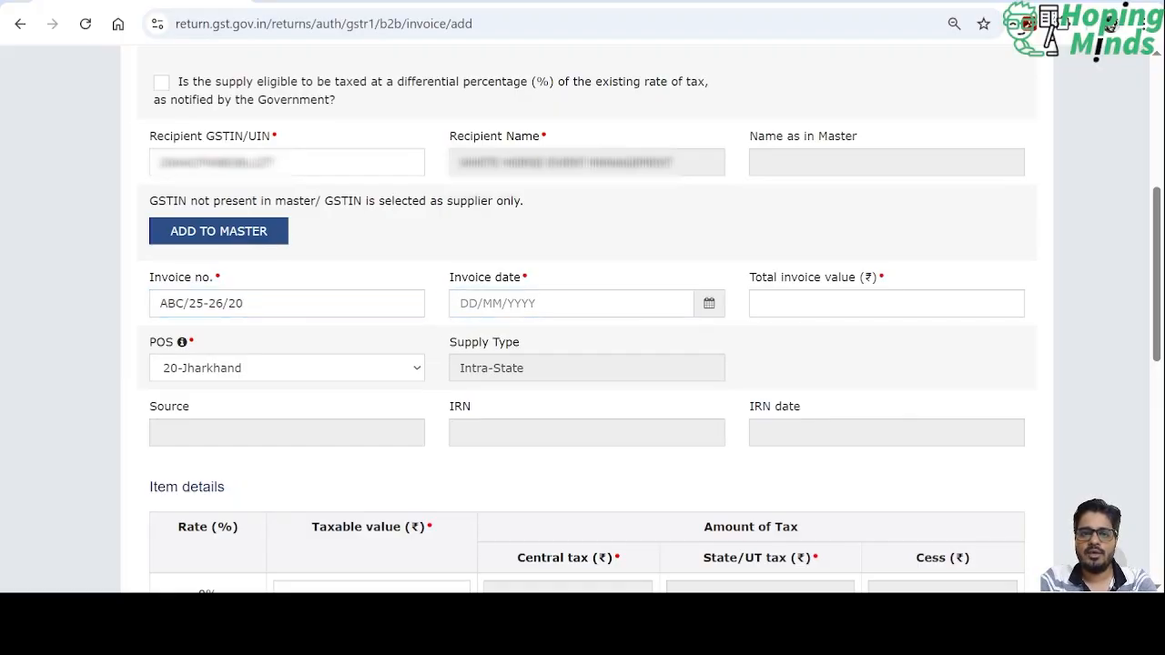
click(652, 315)
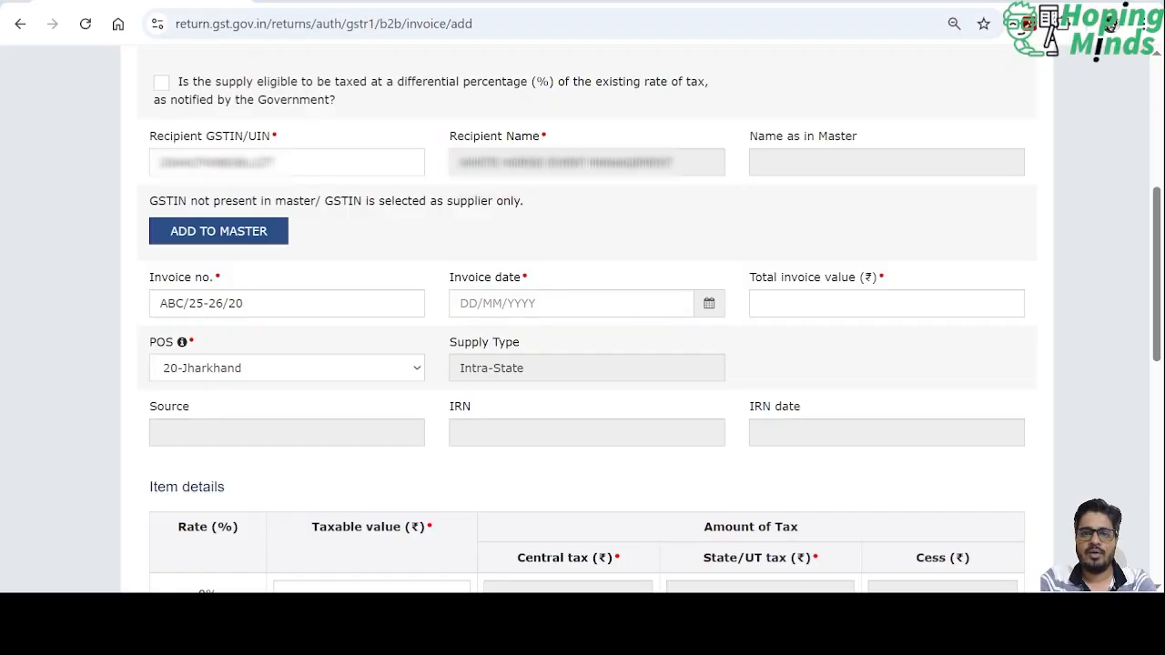
click(653, 314)
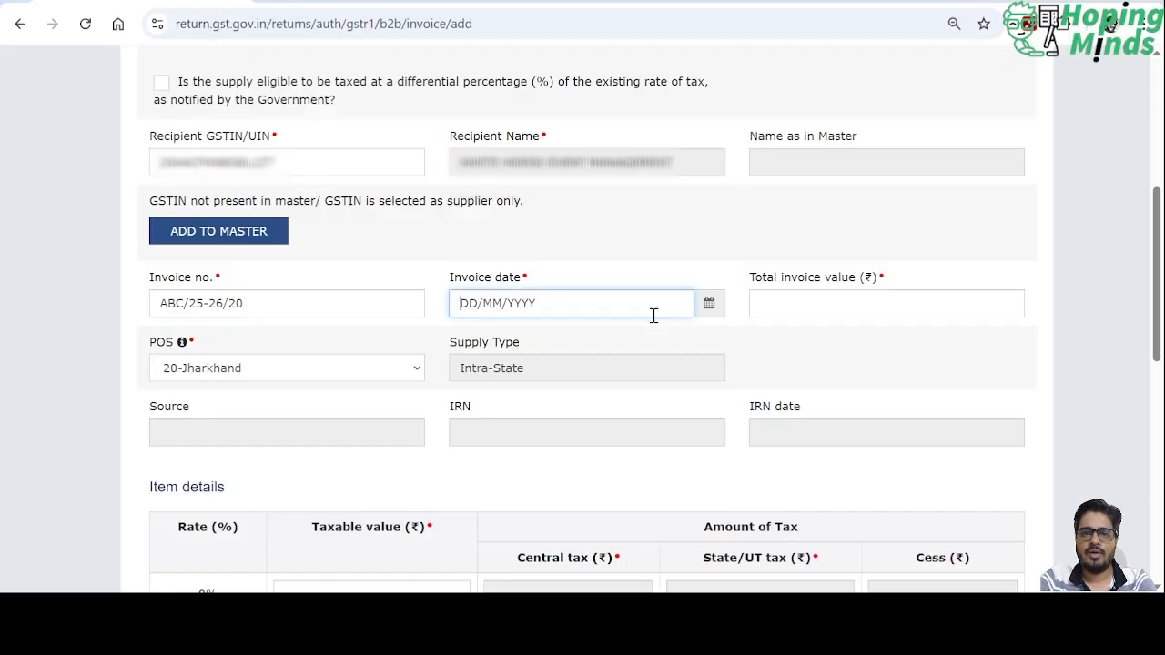
click(706, 306)
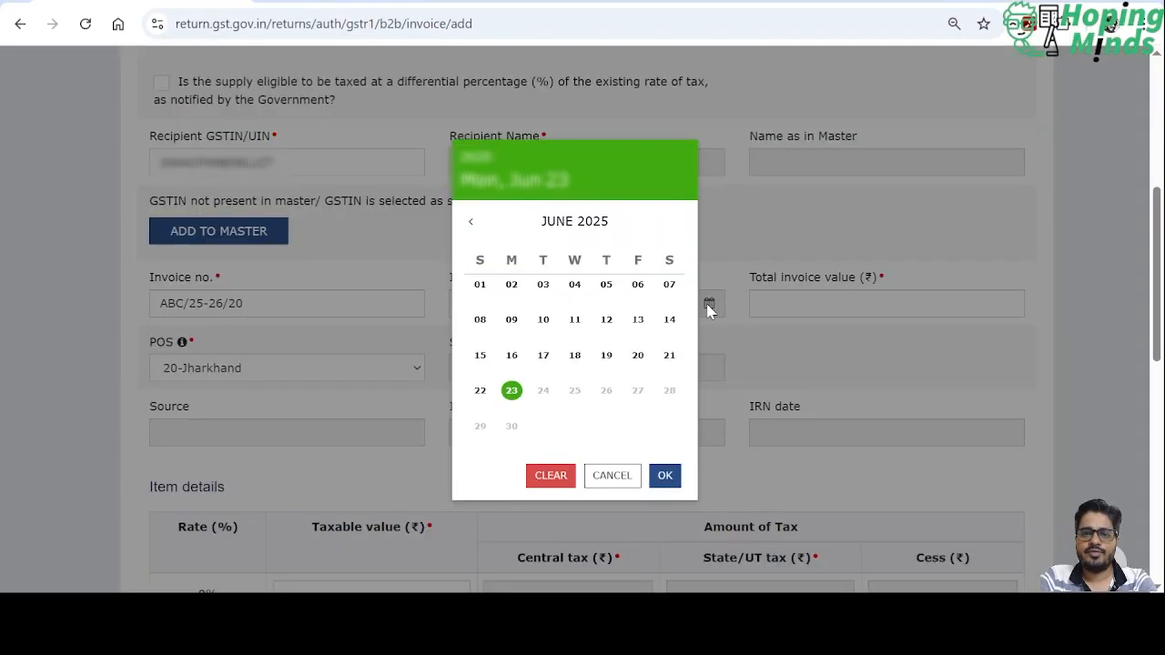
click(606, 288)
Step: Set the total invoice value of the B2B invoice to 11,800
click(818, 305)
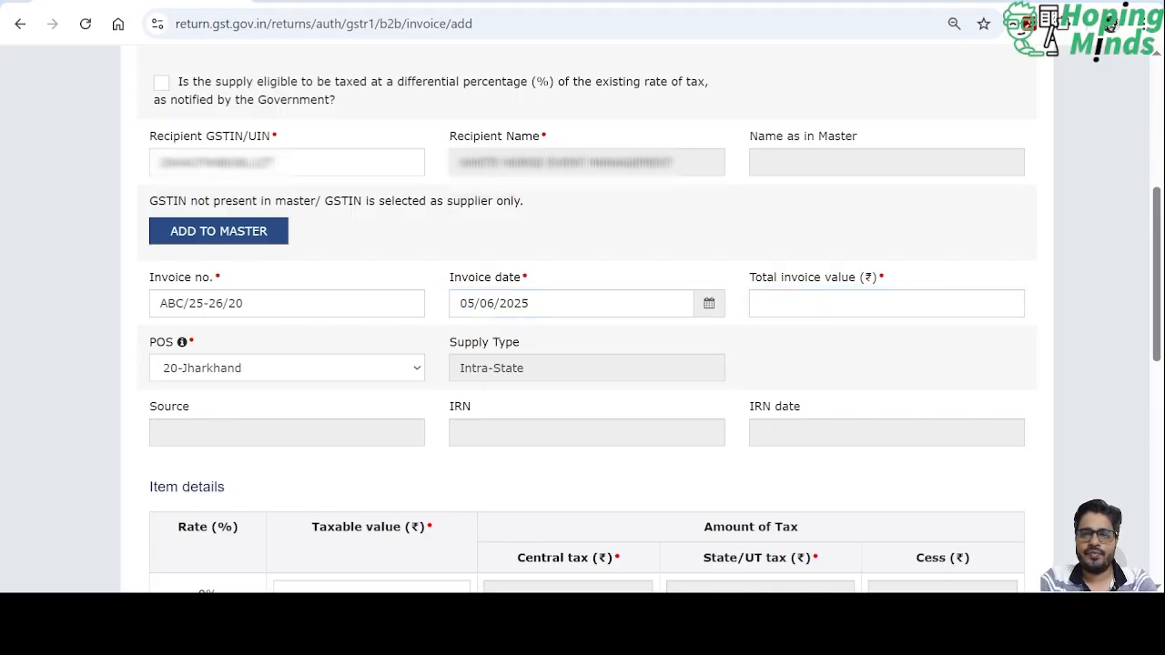
click(818, 305)
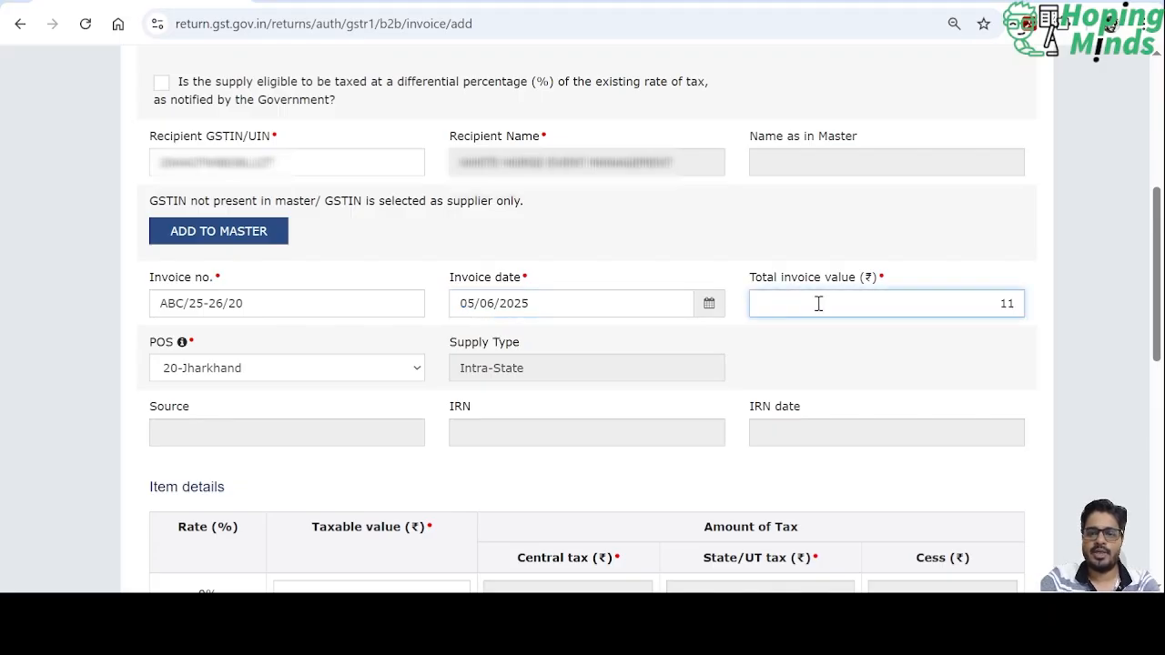
key(Tab)
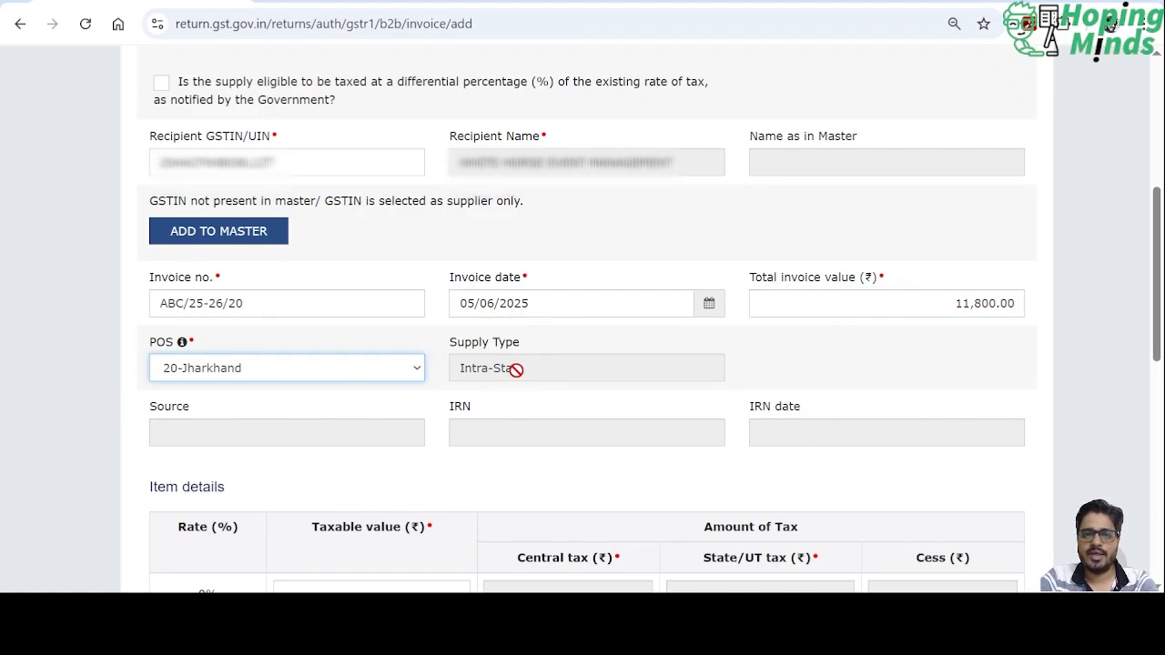
Step: Enter a taxable value of 10,000 at the 18% rate in the item details, leaving the cess blank
scroll(593, 410, down, 4)
scroll(592, 405, down, 4)
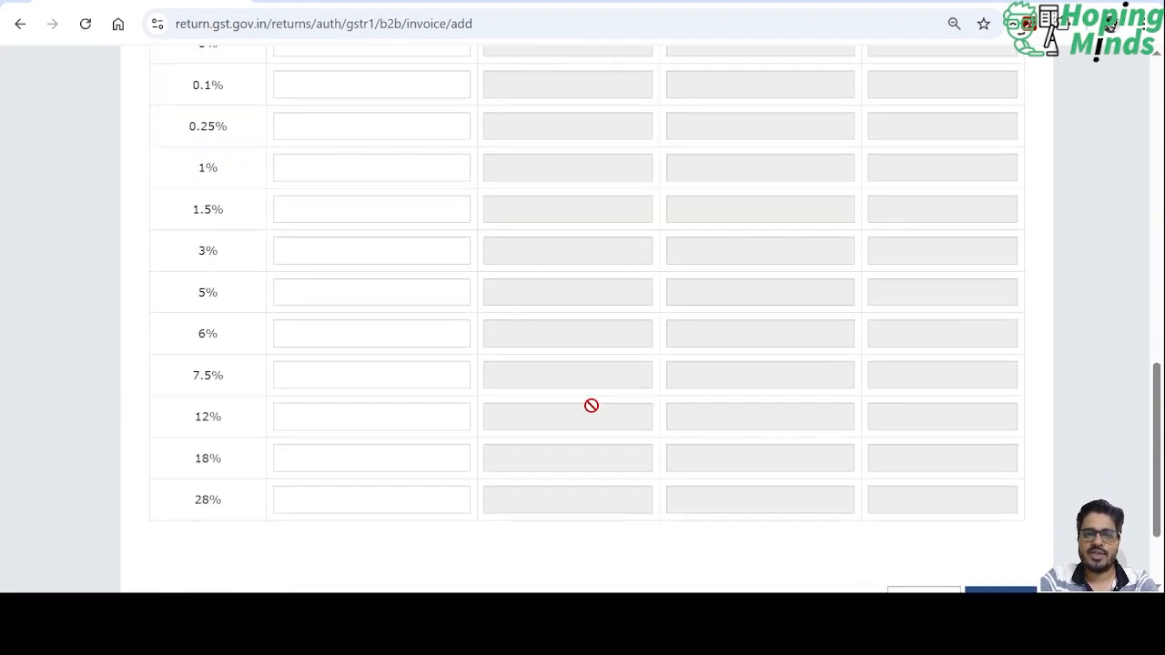
click(374, 374)
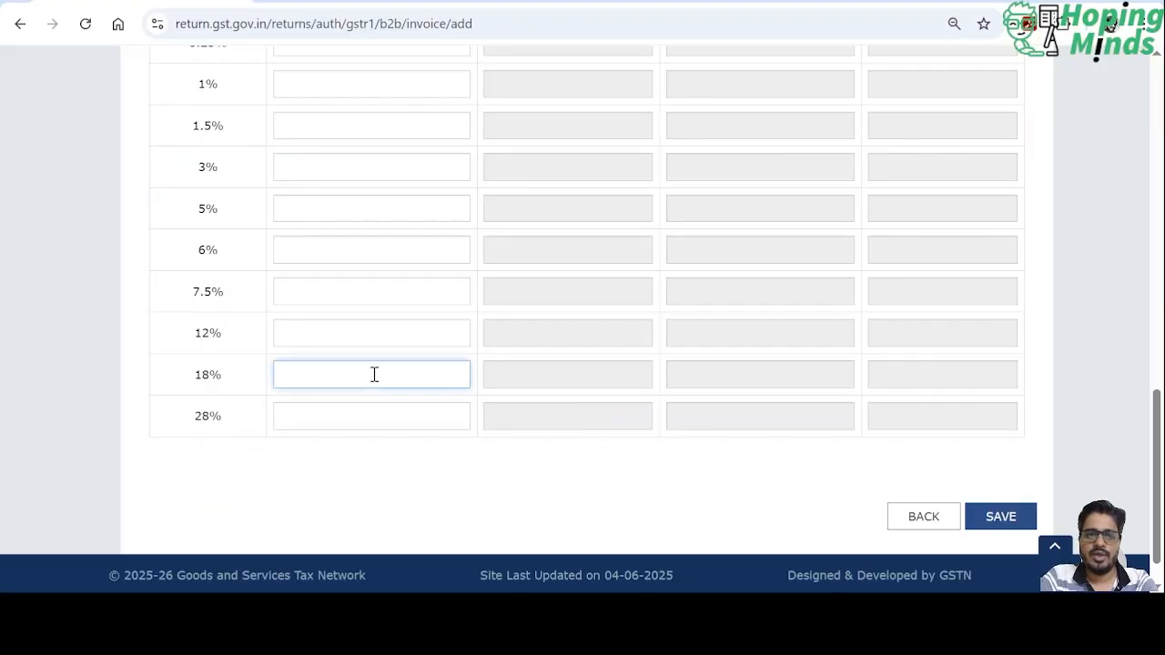
scroll(374, 374, up, 3)
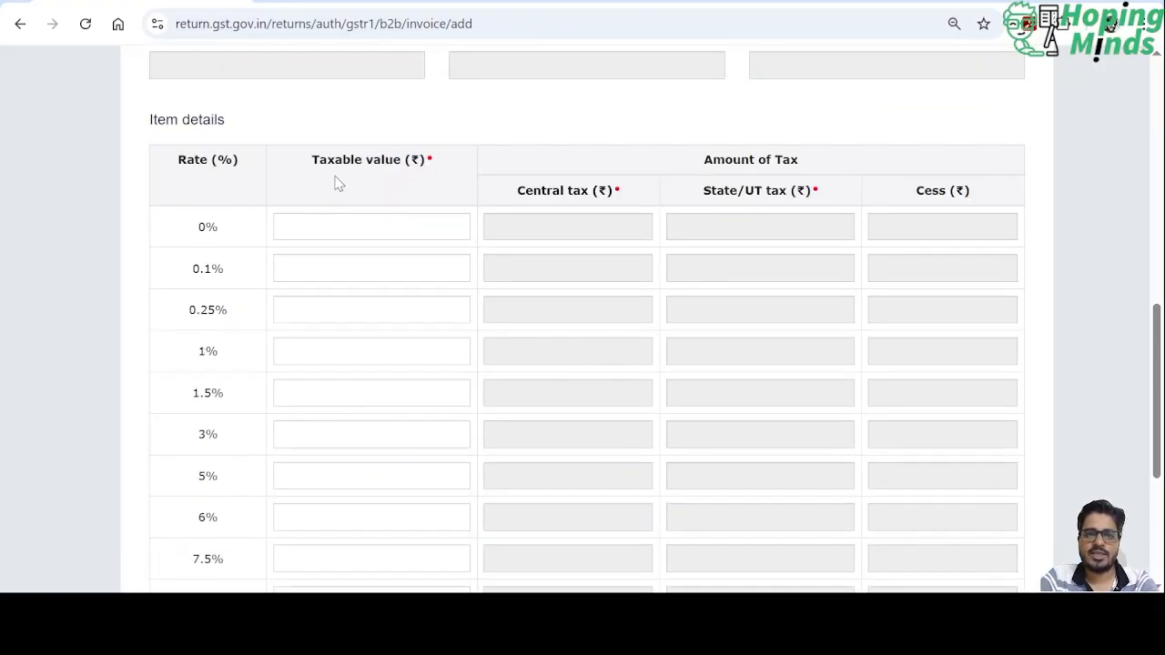
scroll(368, 440, down, 3)
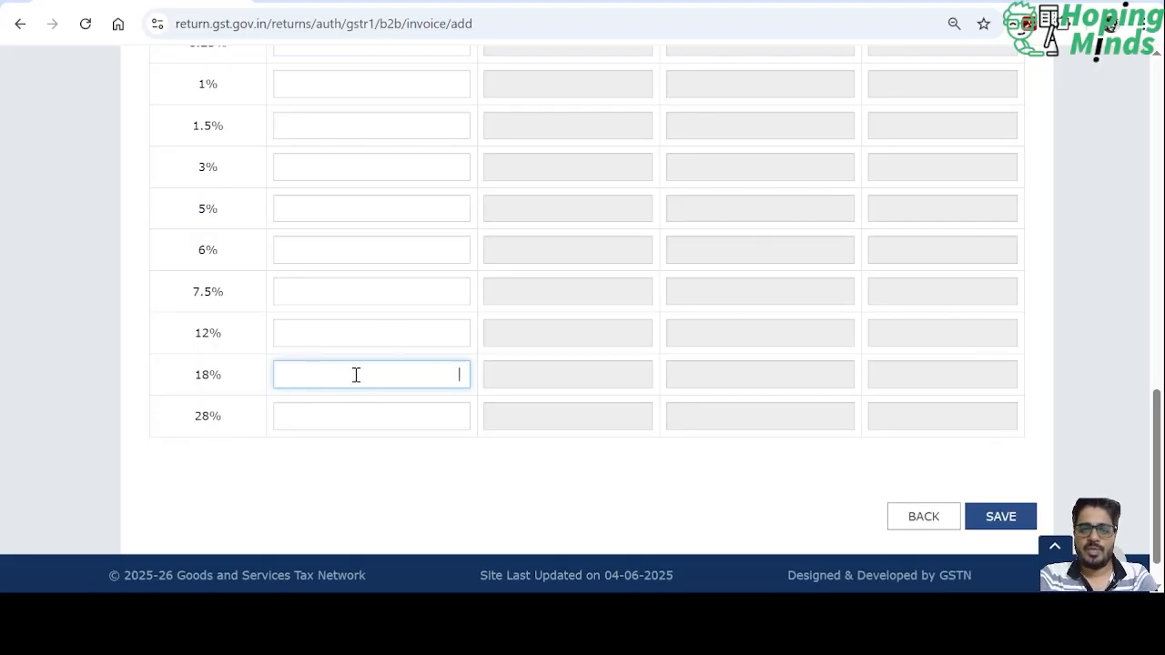
text(10,000)
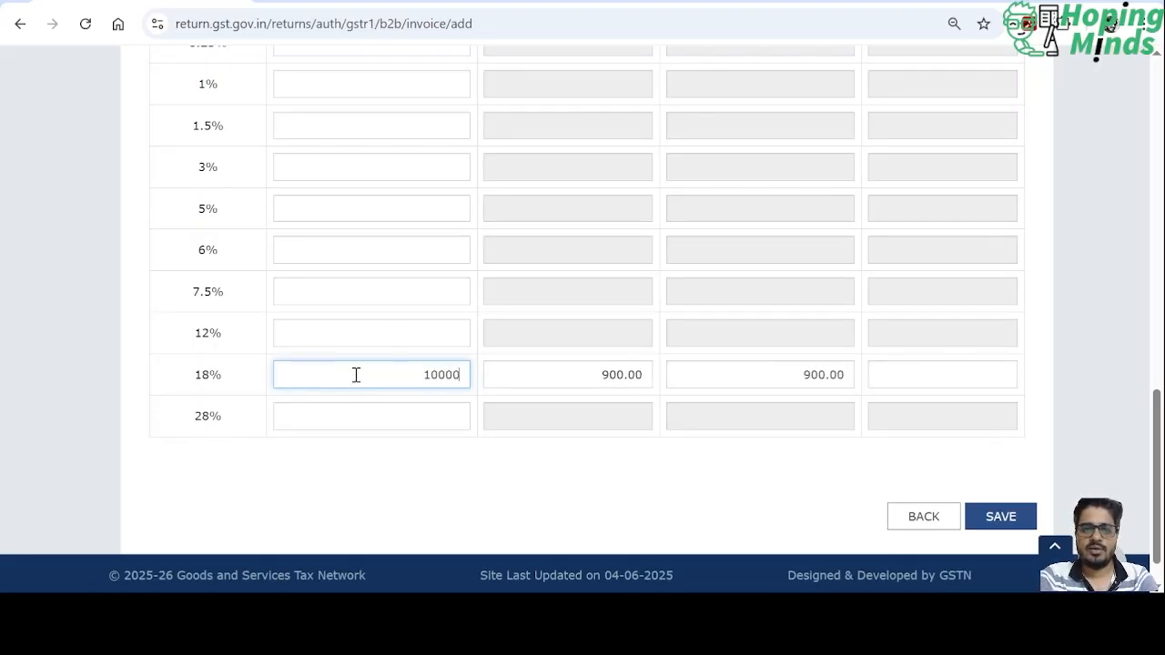
key(Tab)
key(Tab)
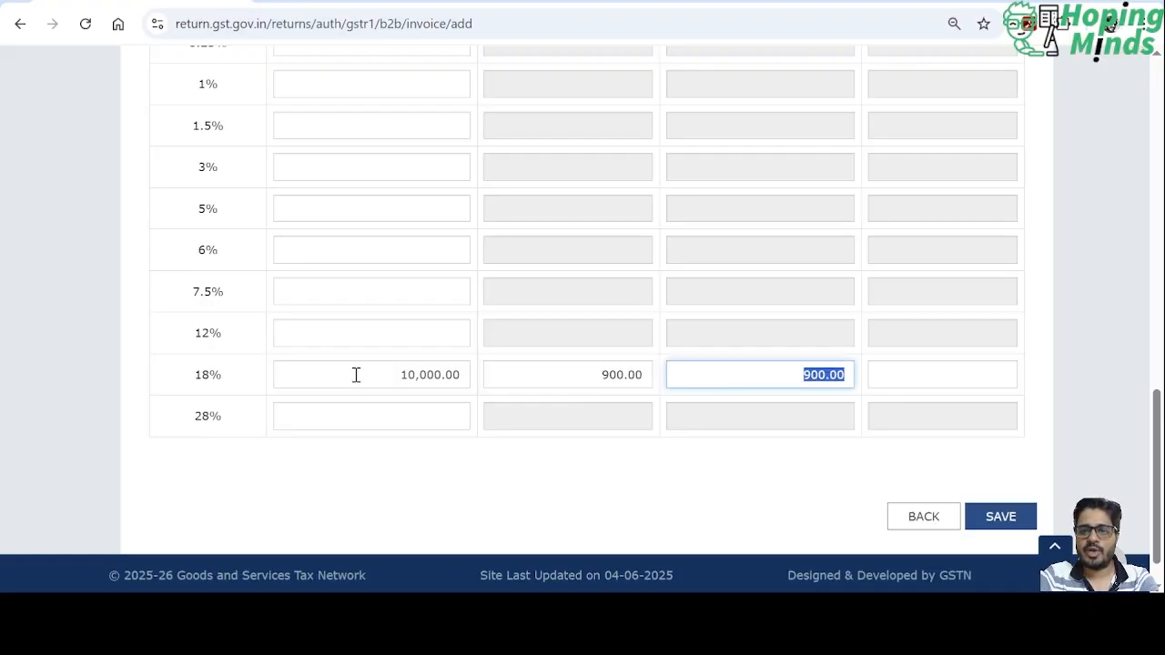
key(Tab)
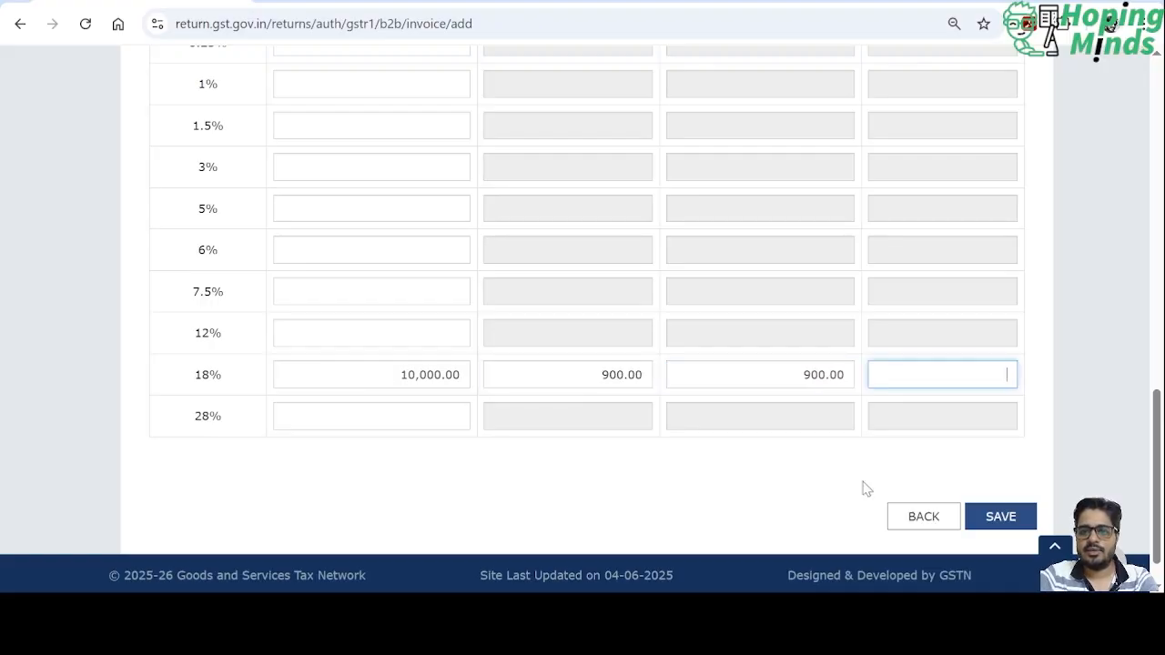
Step: Save the B2B invoice and return through the recipient-wise record list to the GSTR-1 record sections
click(1000, 516)
scroll(825, 407, down, 15)
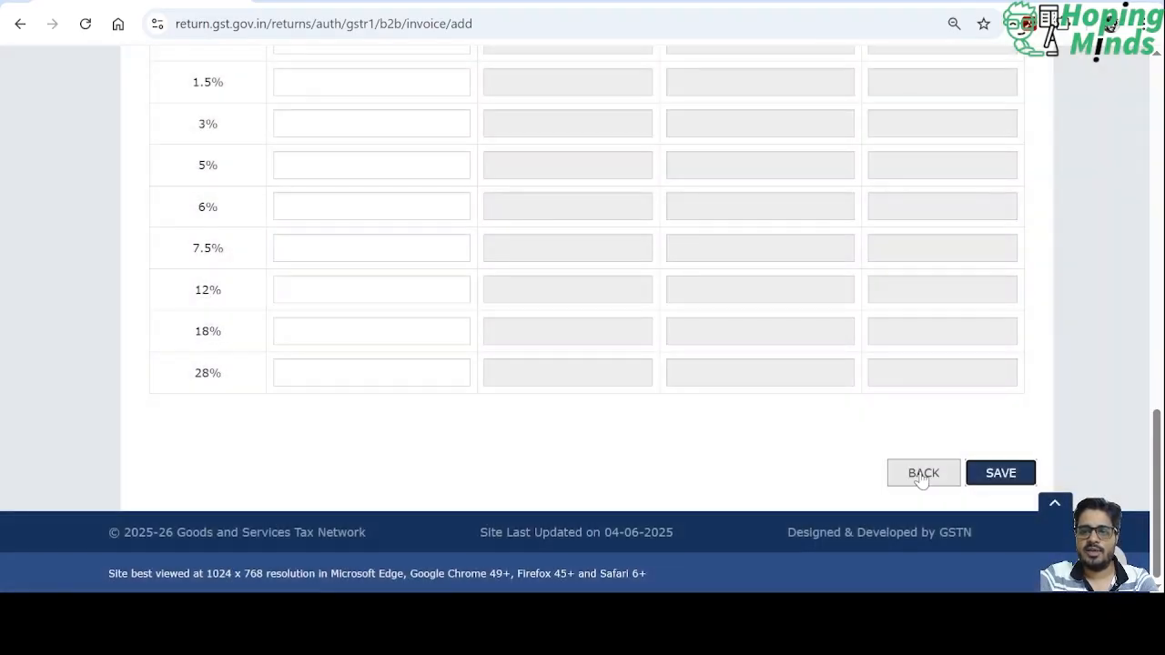
click(921, 478)
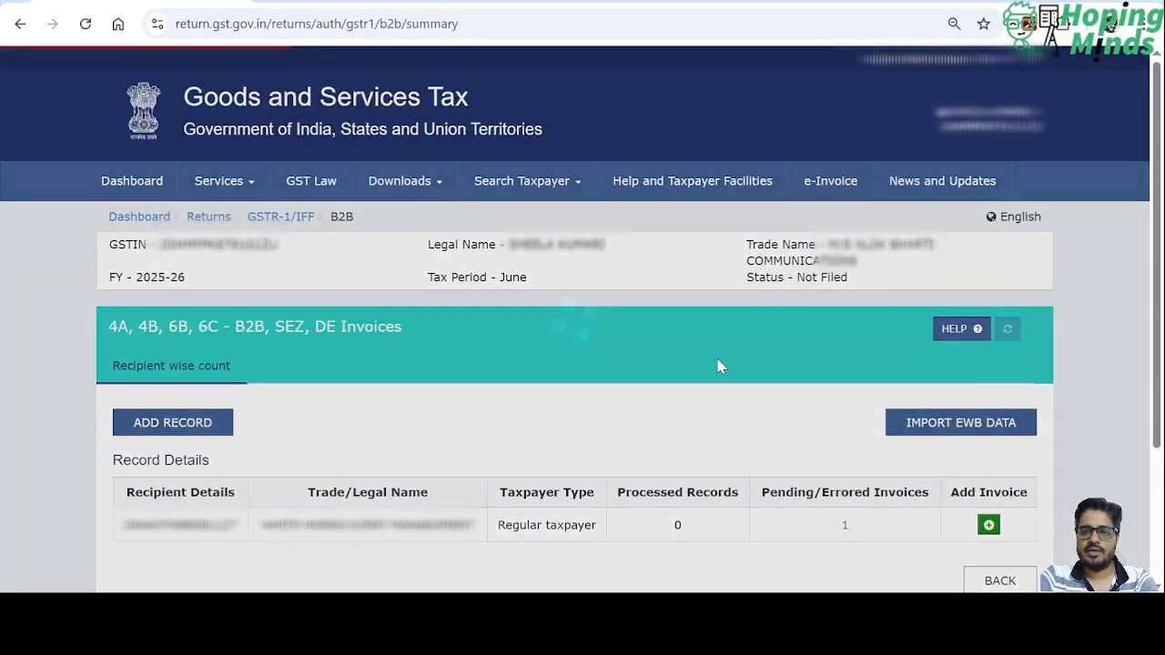
scroll(690, 346, down, 3)
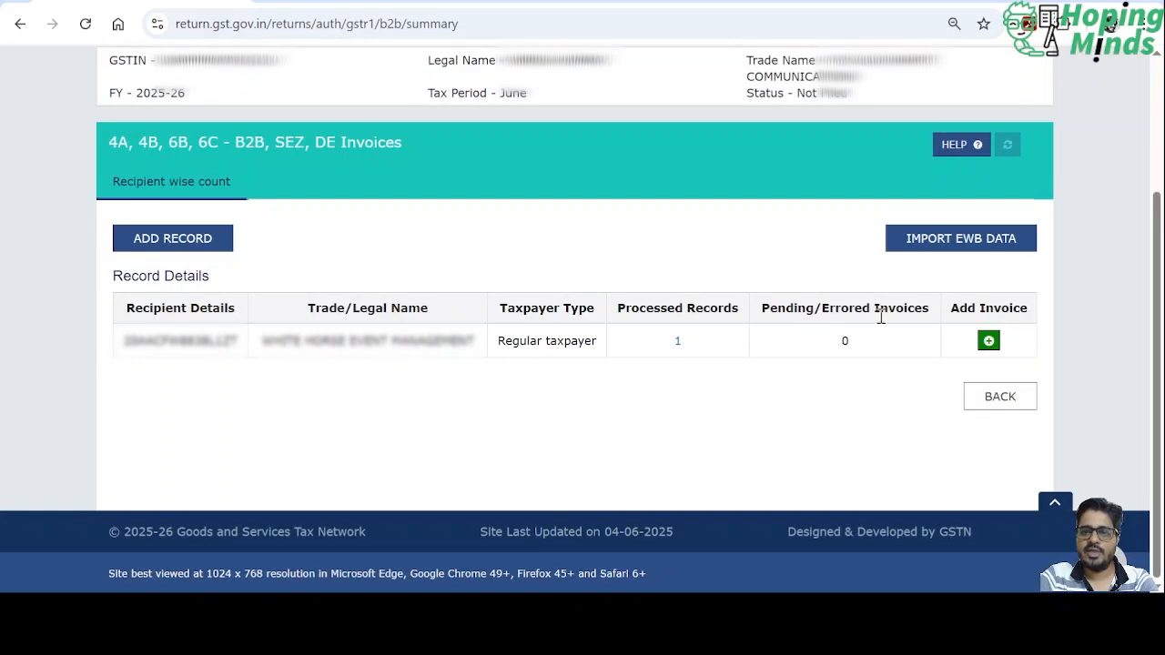
click(998, 390)
scroll(754, 400, down, 4)
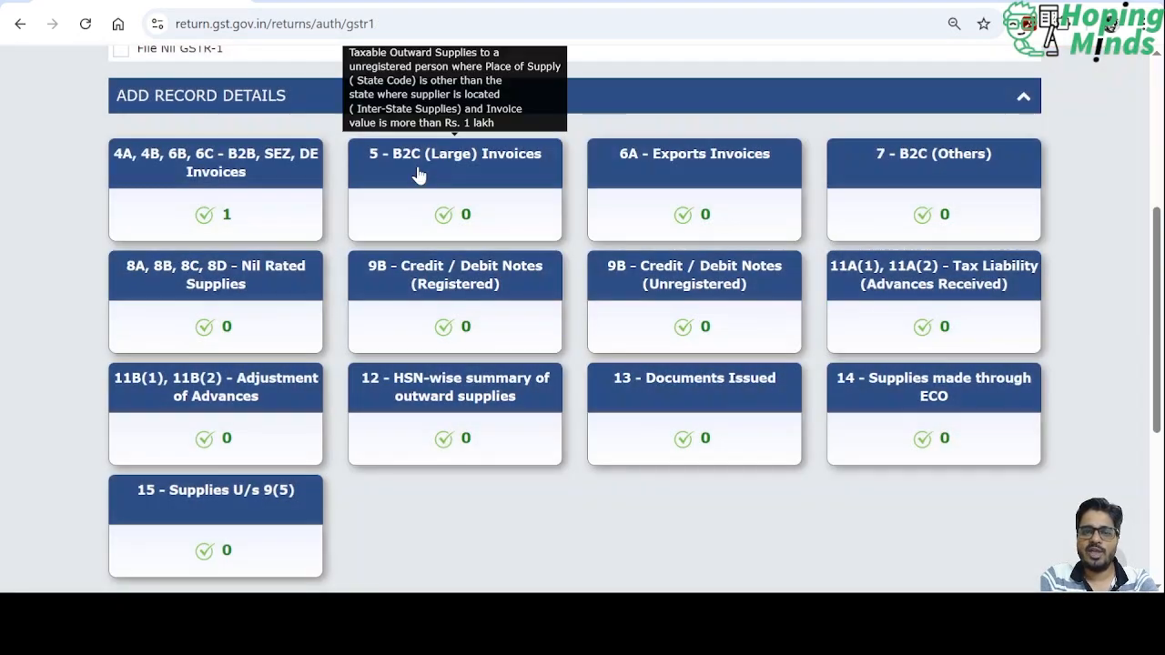
Step: Start a new 7 - B2C (Others) record with POS 20-Jharkhand and a taxable value of 1,00,000
click(920, 180)
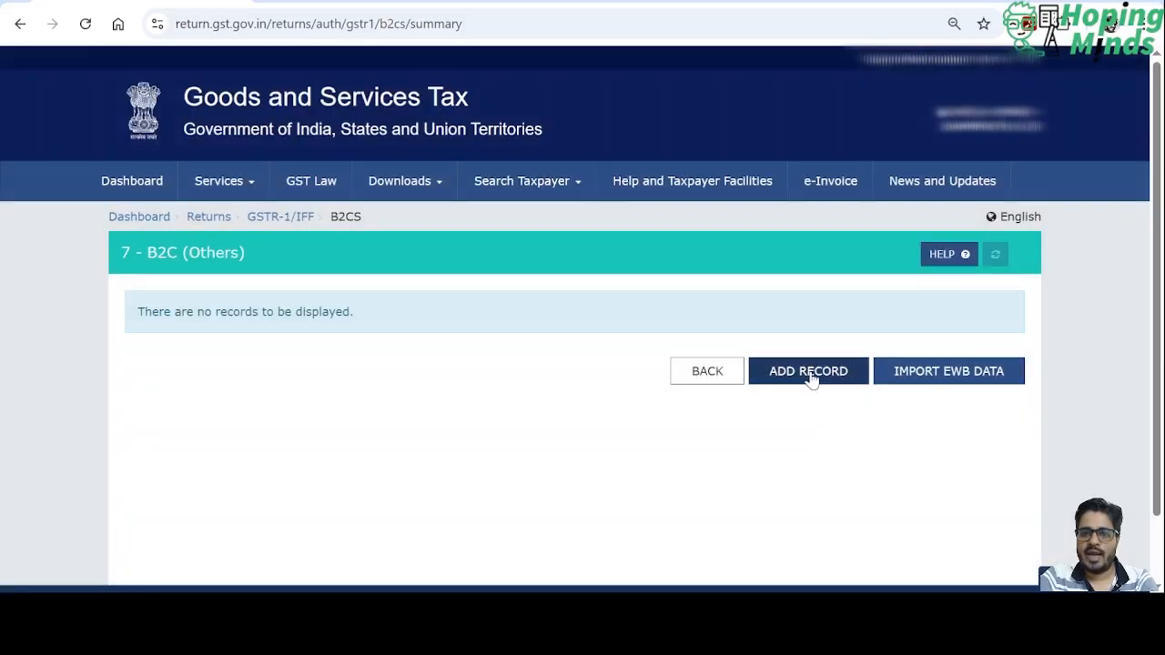
click(805, 373)
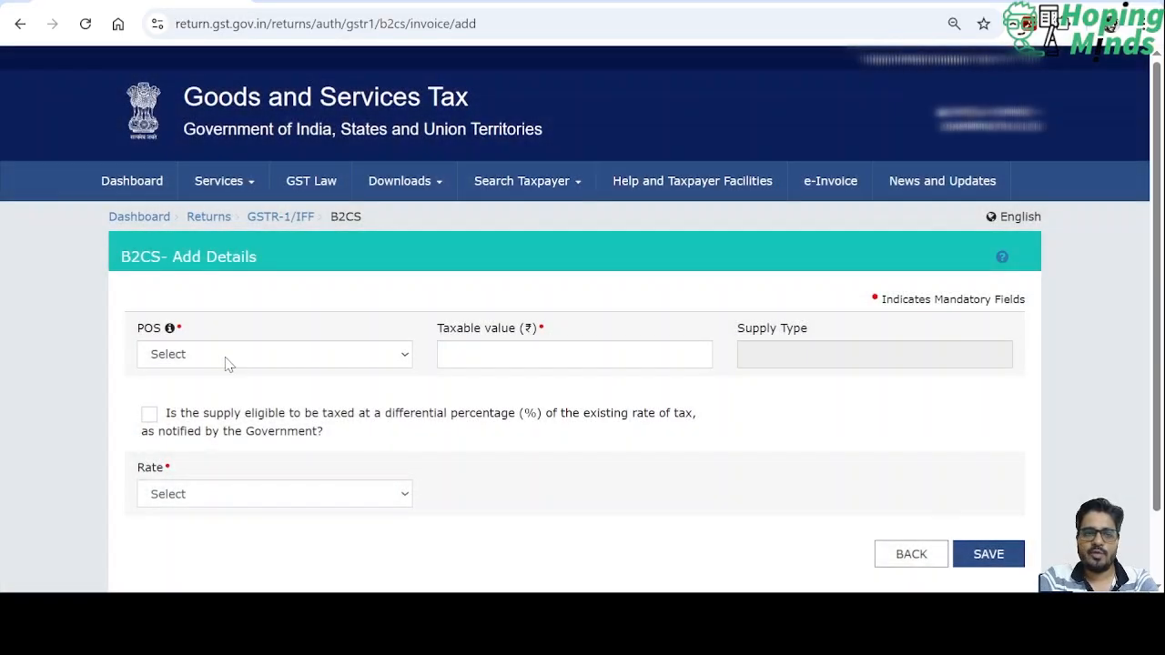
click(228, 364)
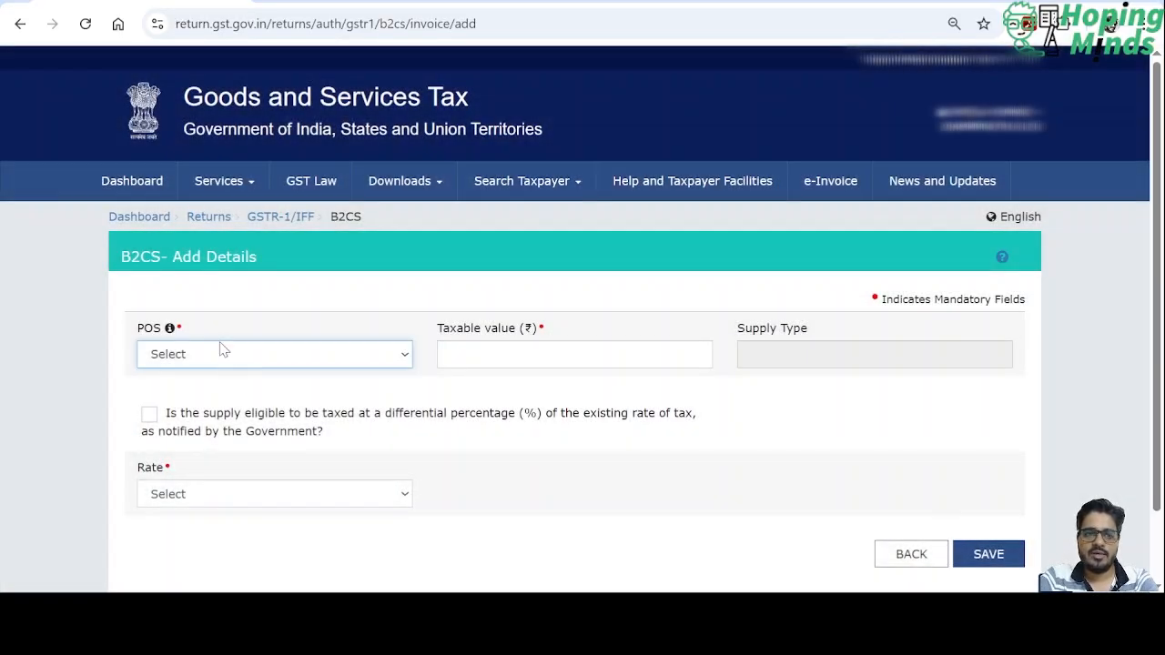
click(211, 311)
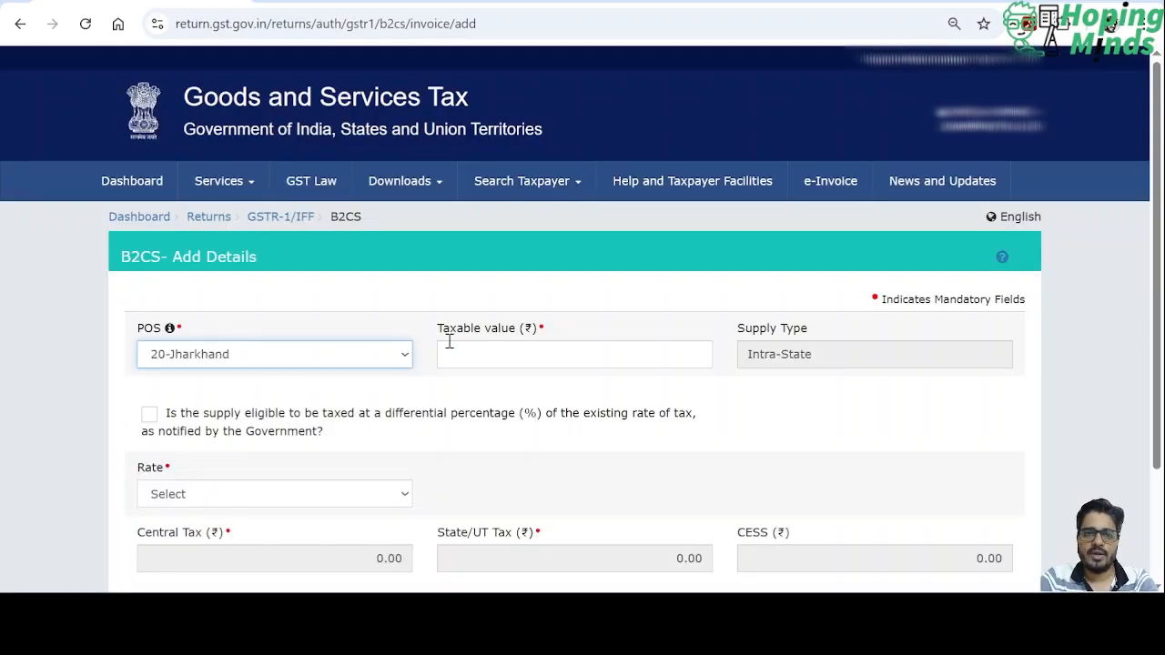
click(509, 354)
text(100000)
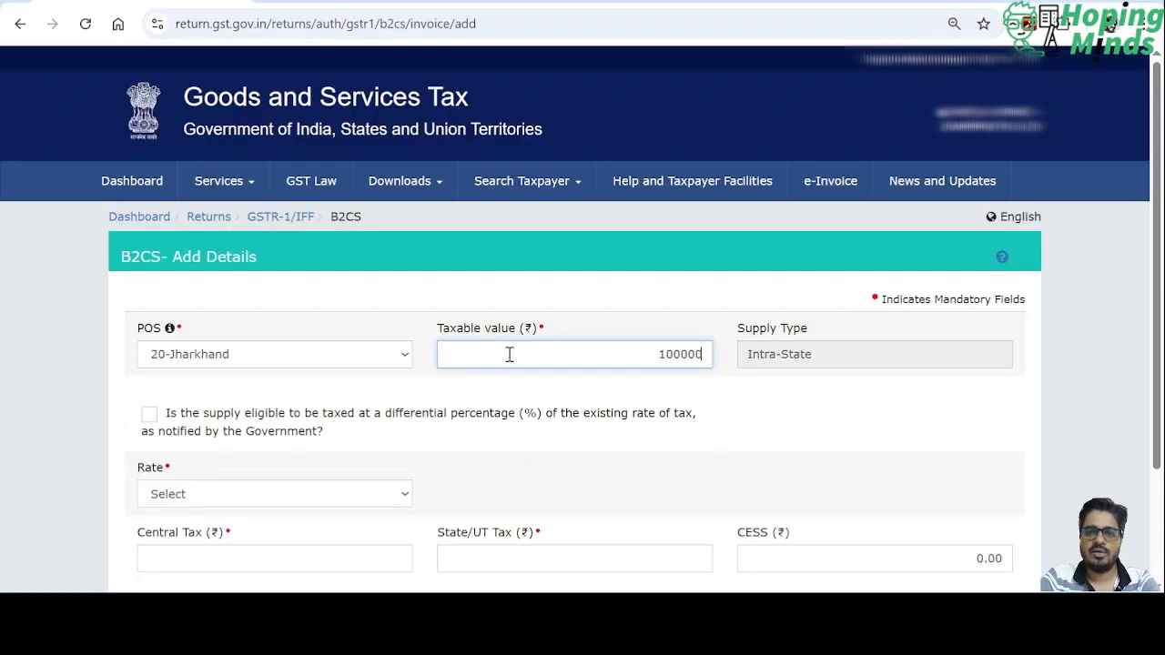
key(Tab)
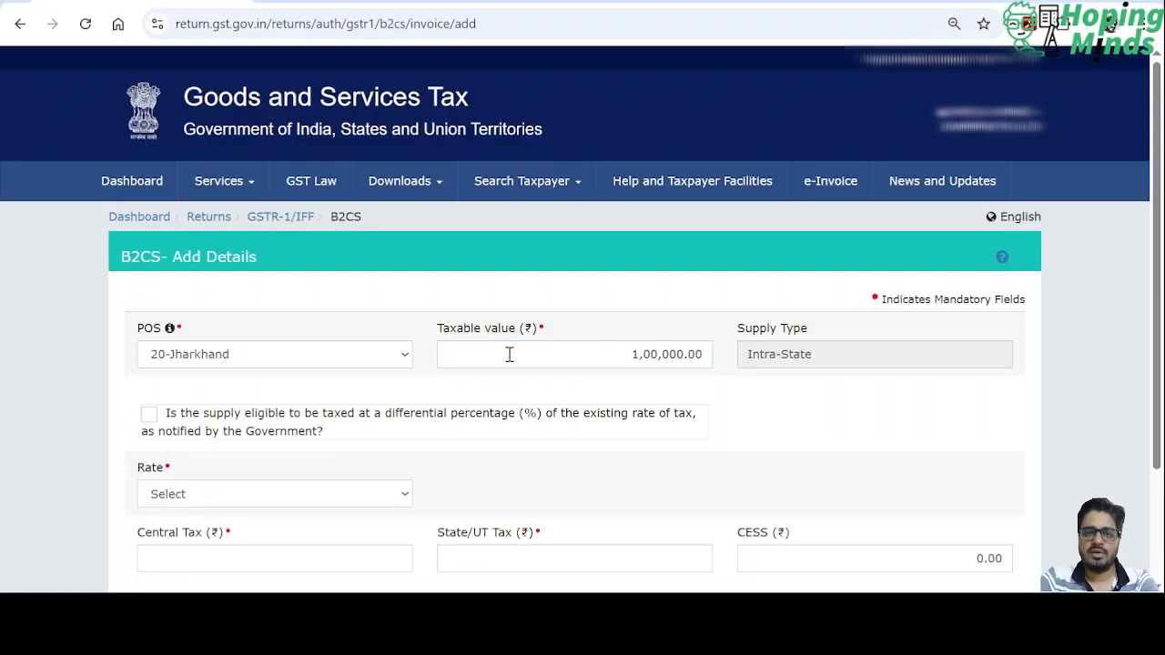
Step: Set the rate of the B2C (Others) record to 18% and save the record
scroll(225, 489, down, 1)
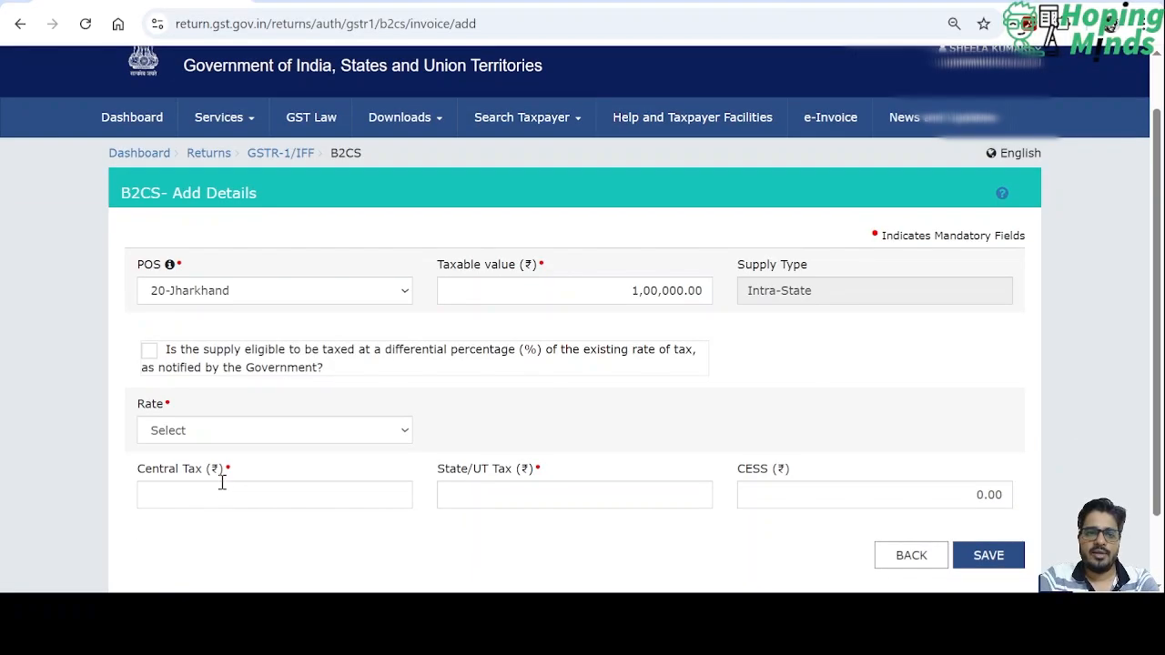
click(309, 436)
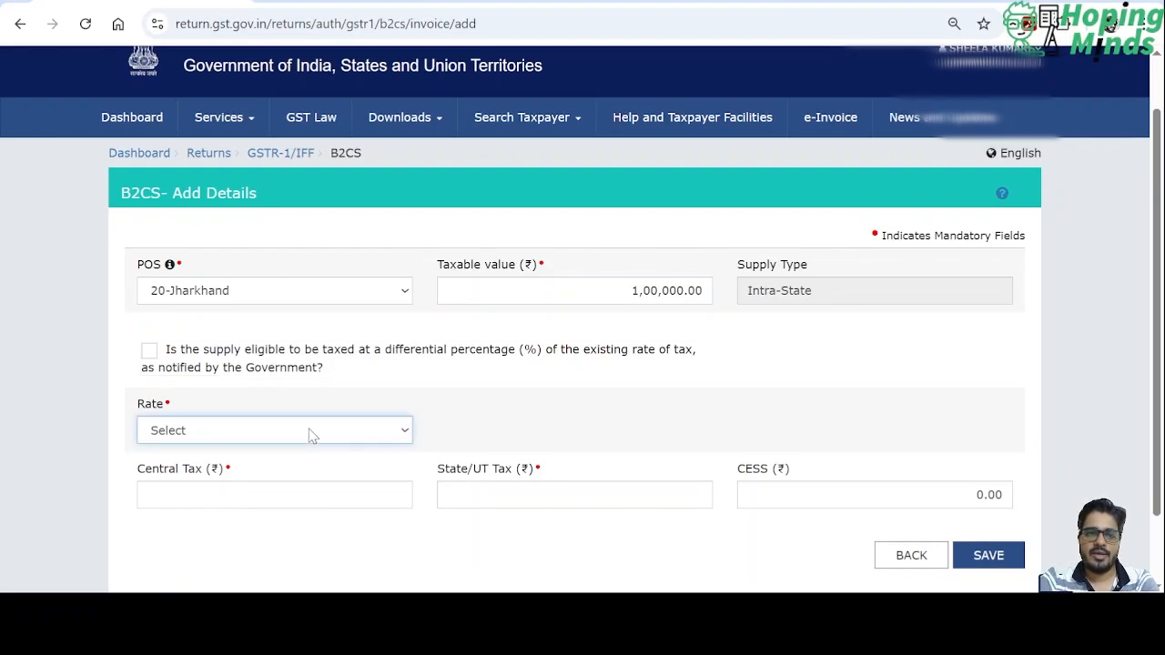
click(234, 382)
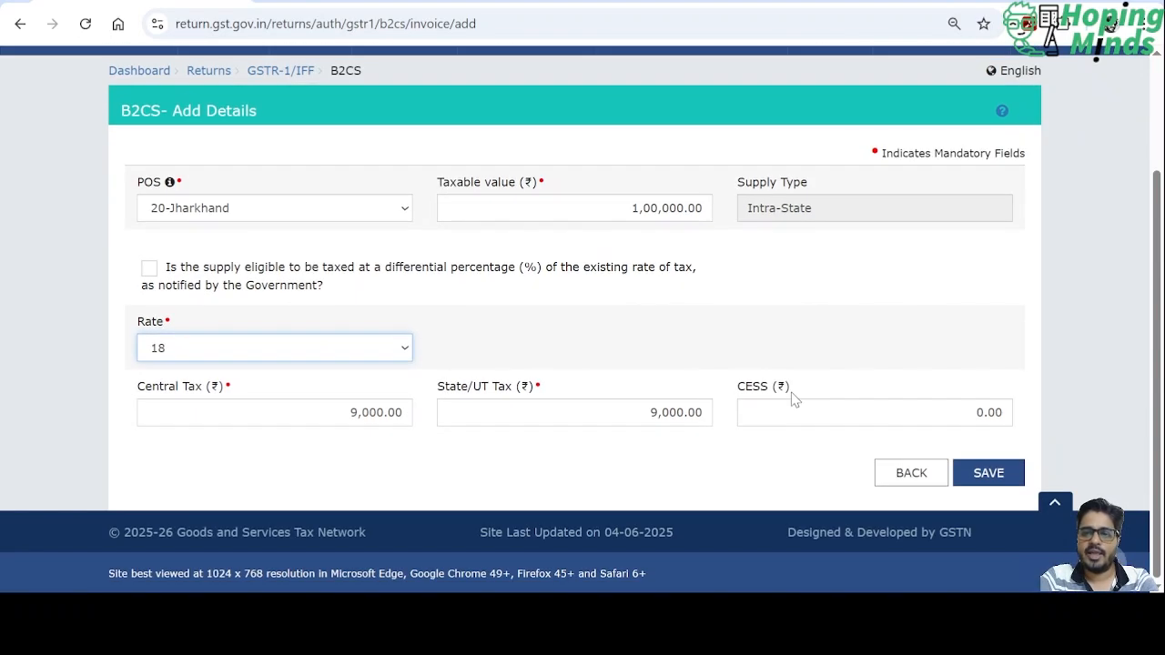
scroll(792, 397, down, 1)
click(995, 470)
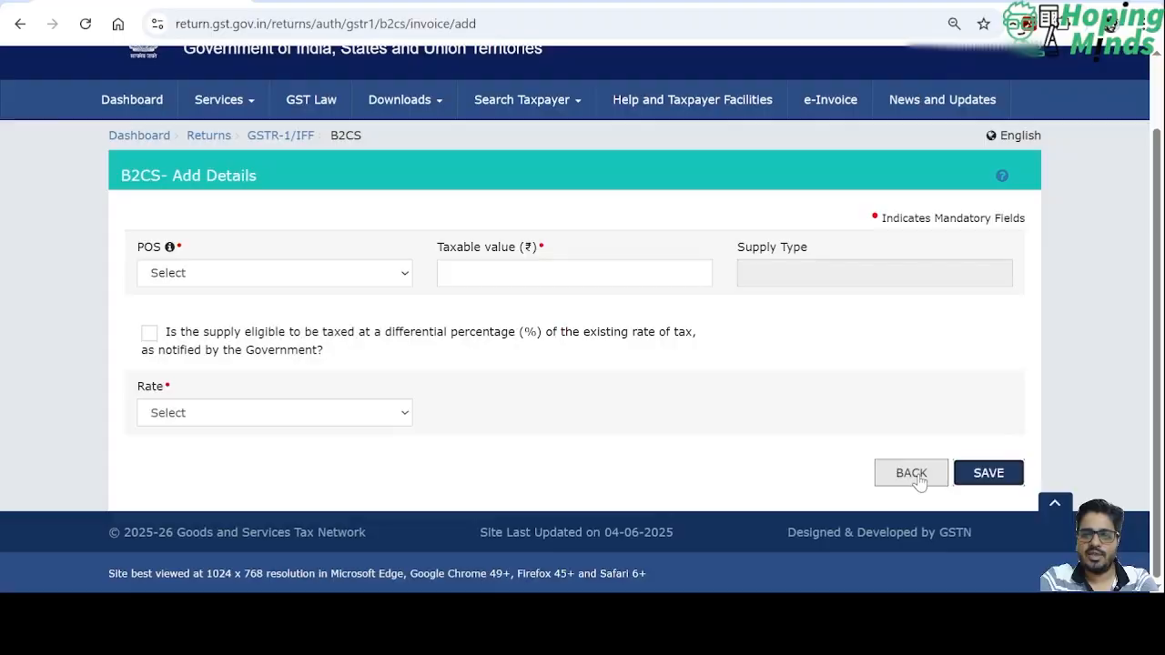
Step: Return to the GSTR-1 record sections and open 12 - HSN-wise summary of outward supplies
click(914, 477)
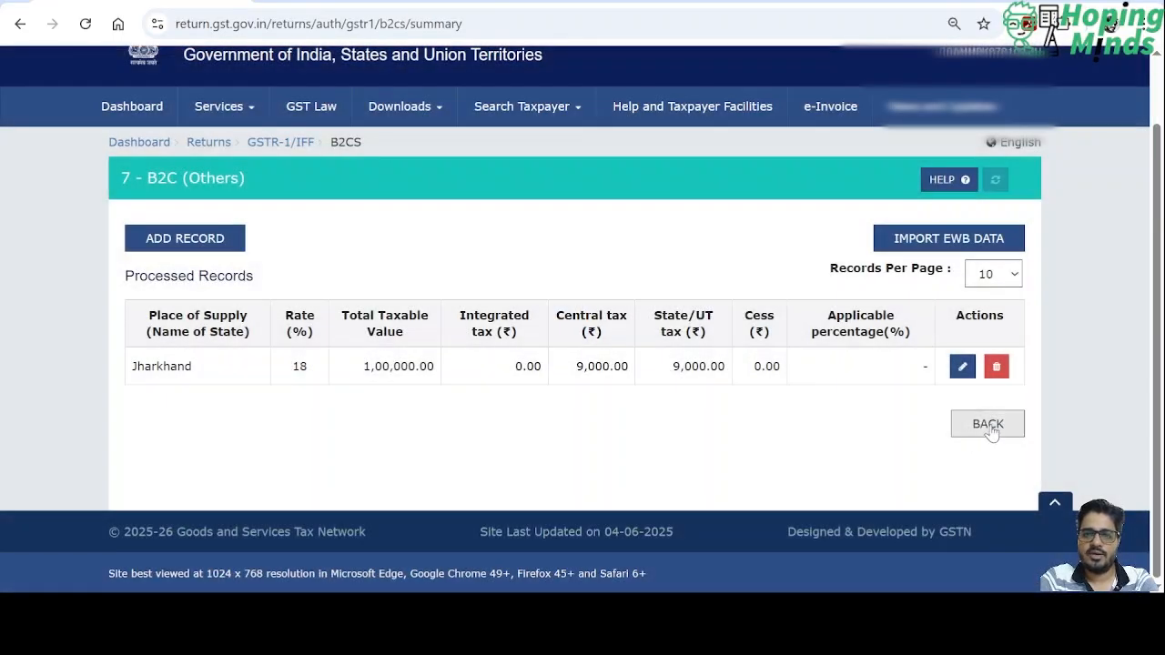
click(990, 426)
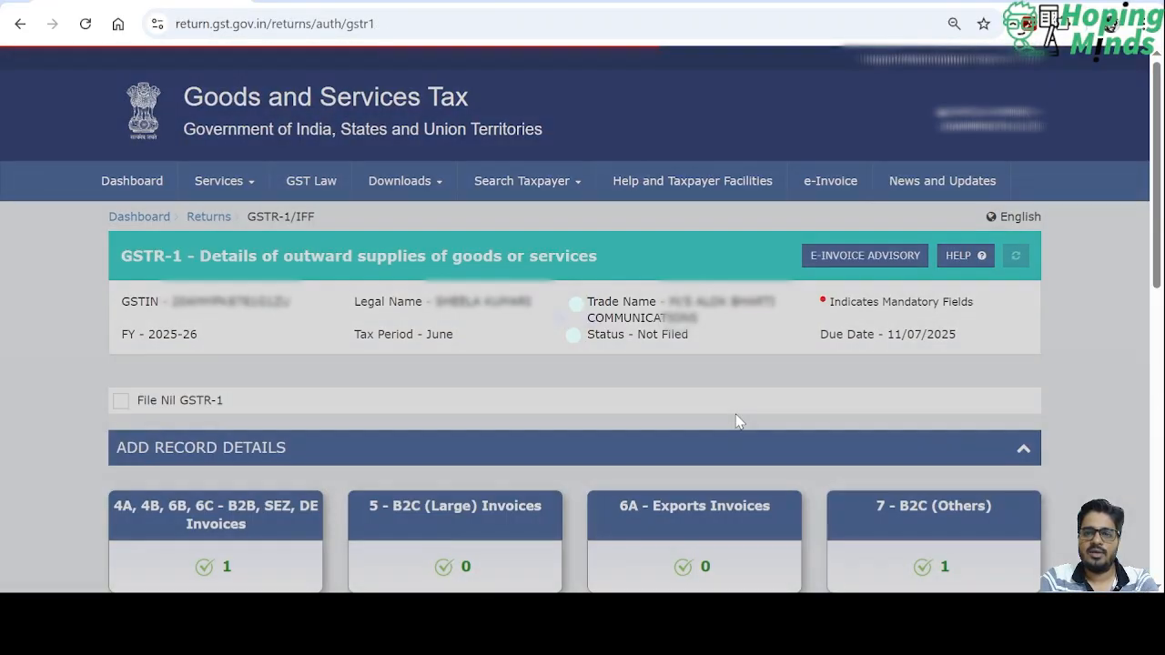
scroll(735, 416, down, 4)
scroll(736, 420, up, 1)
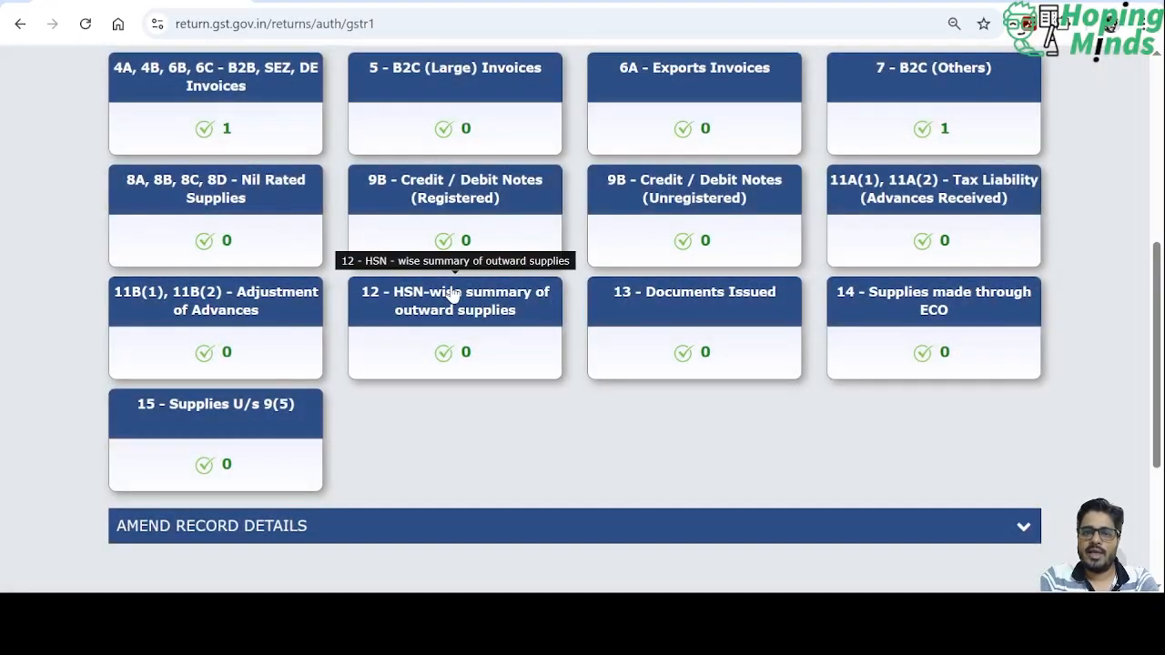
click(508, 310)
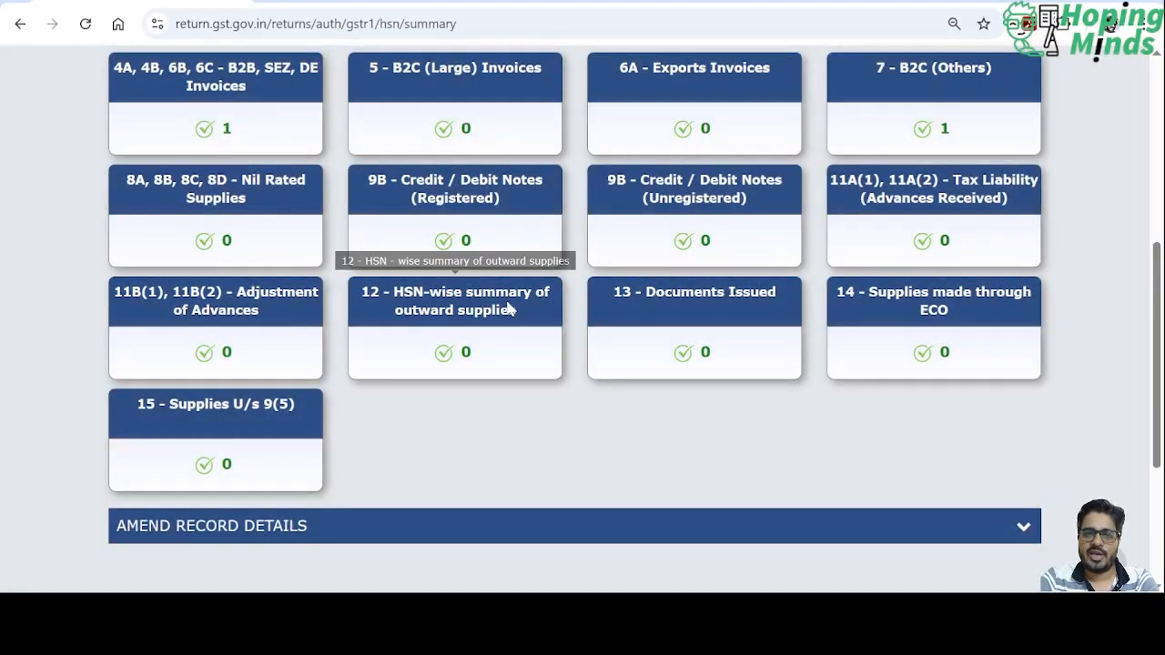
Step: Review the entry fields and the B2B and B2C supplies divisions of the HSN-wise summary
scroll(678, 386, down, 2)
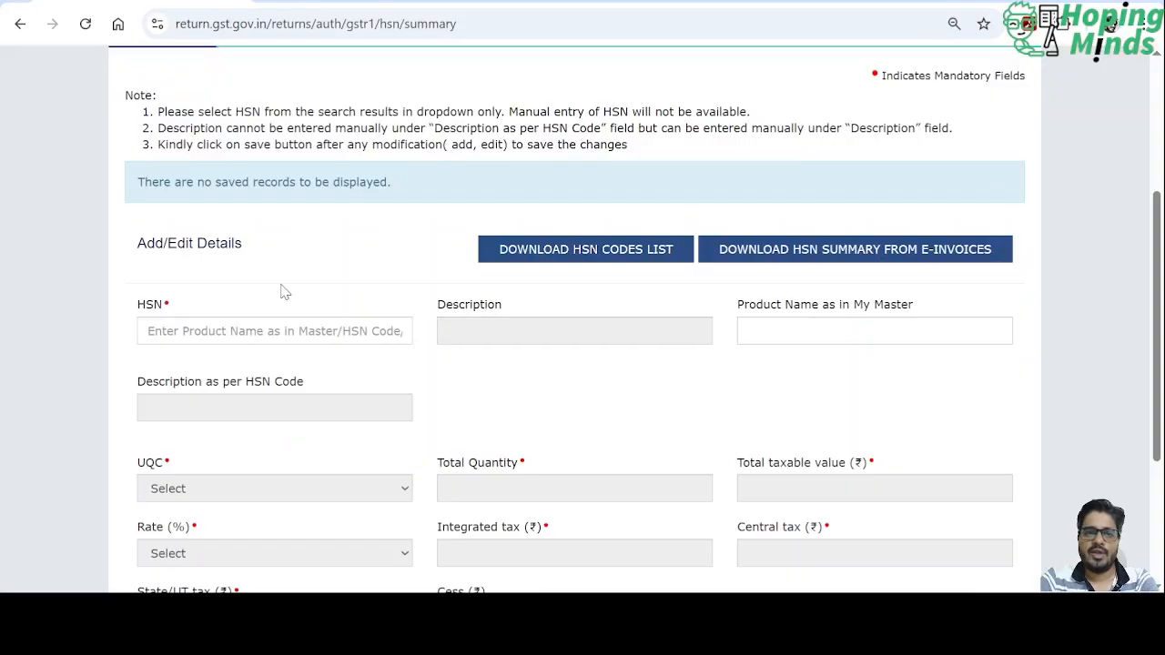
scroll(286, 309, up, 1)
scroll(286, 309, down, 2)
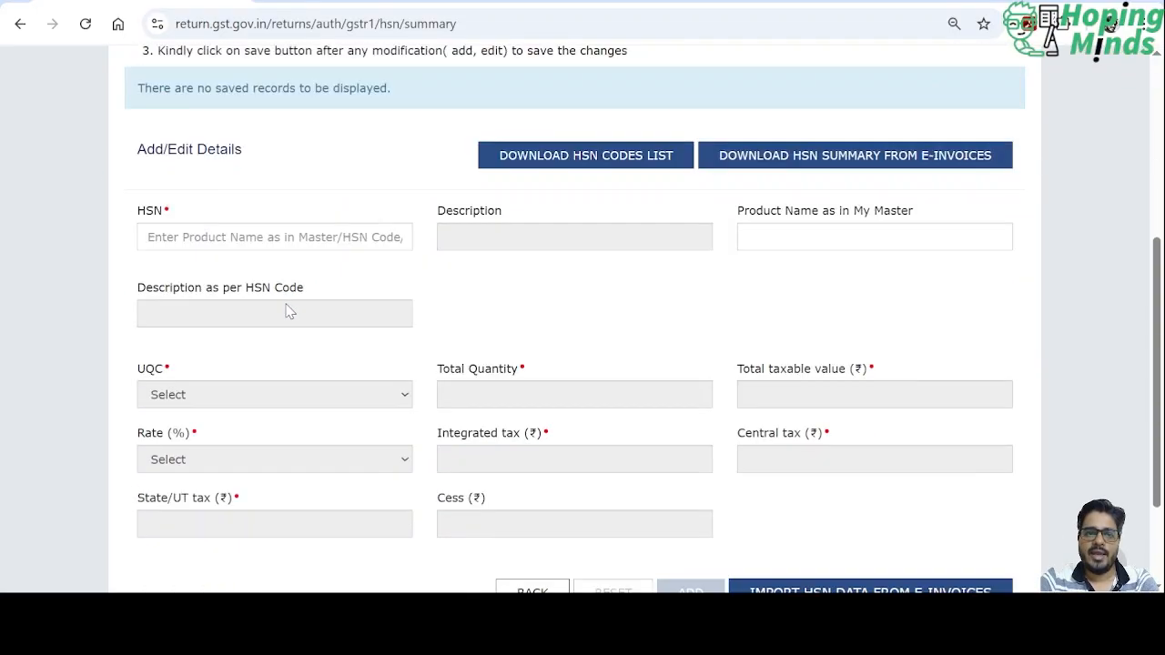
click(266, 219)
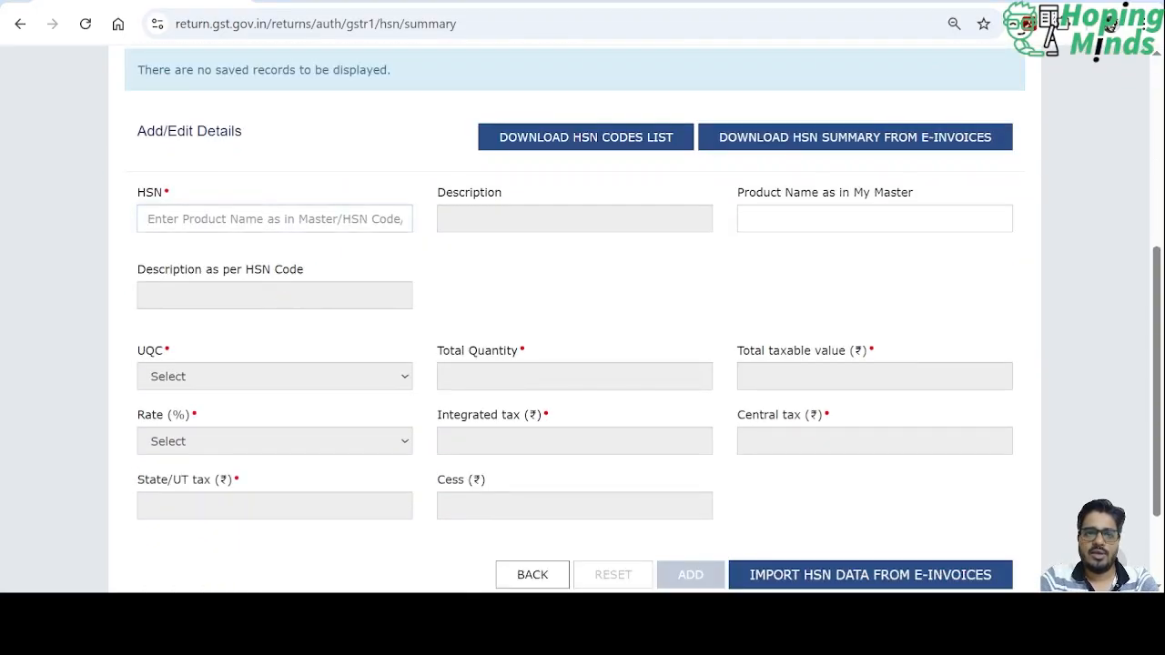
key(alt+Tab)
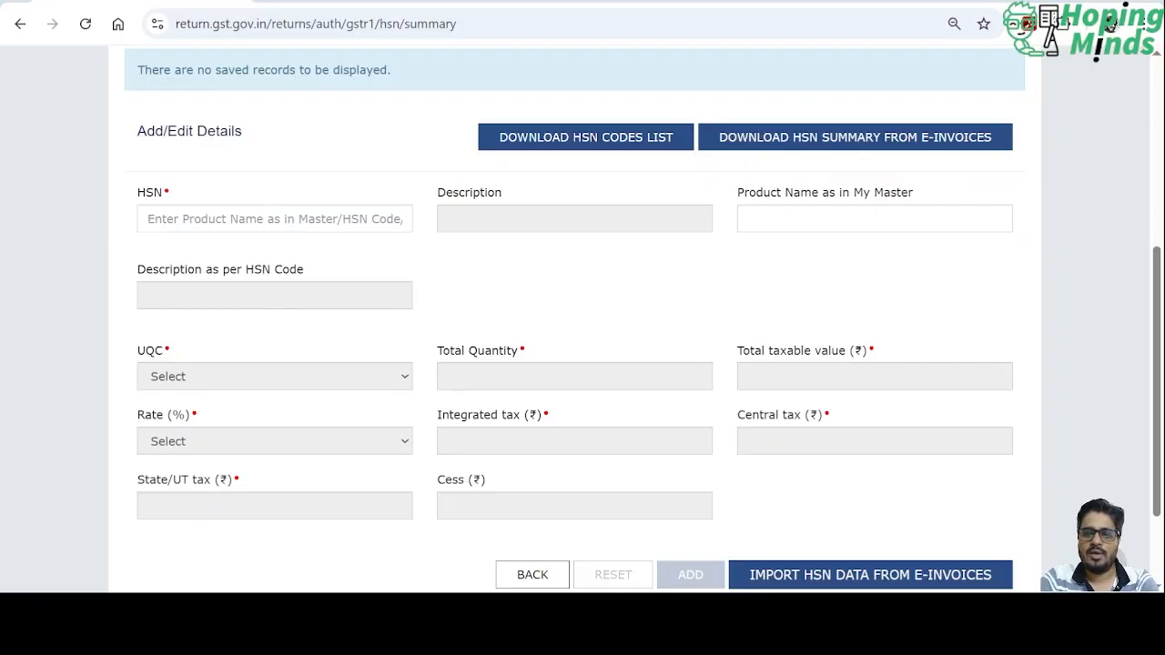
key(alt+Tab)
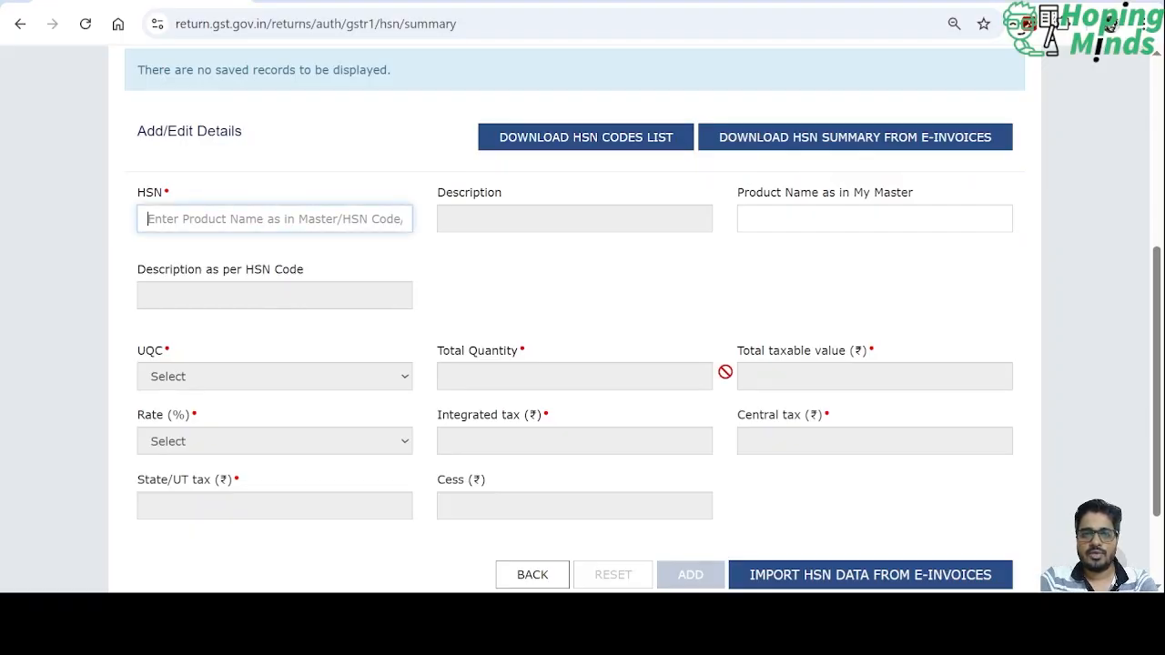
scroll(582, 337, up, 5)
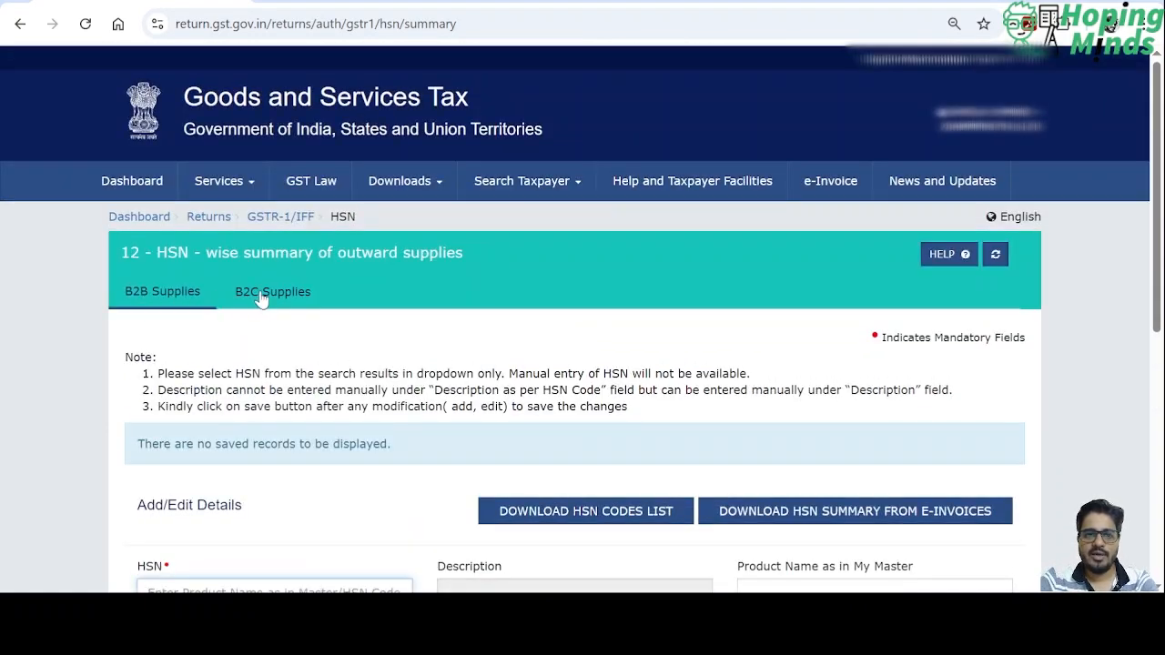
scroll(291, 318, down, 3)
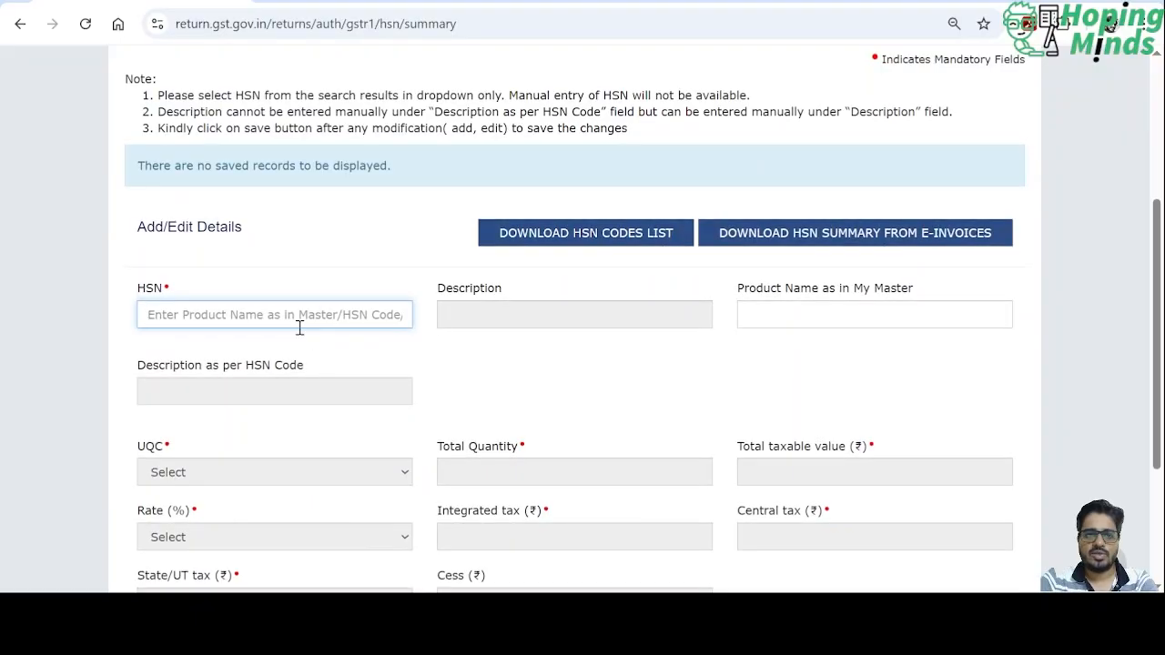
click(292, 319)
text(9983)
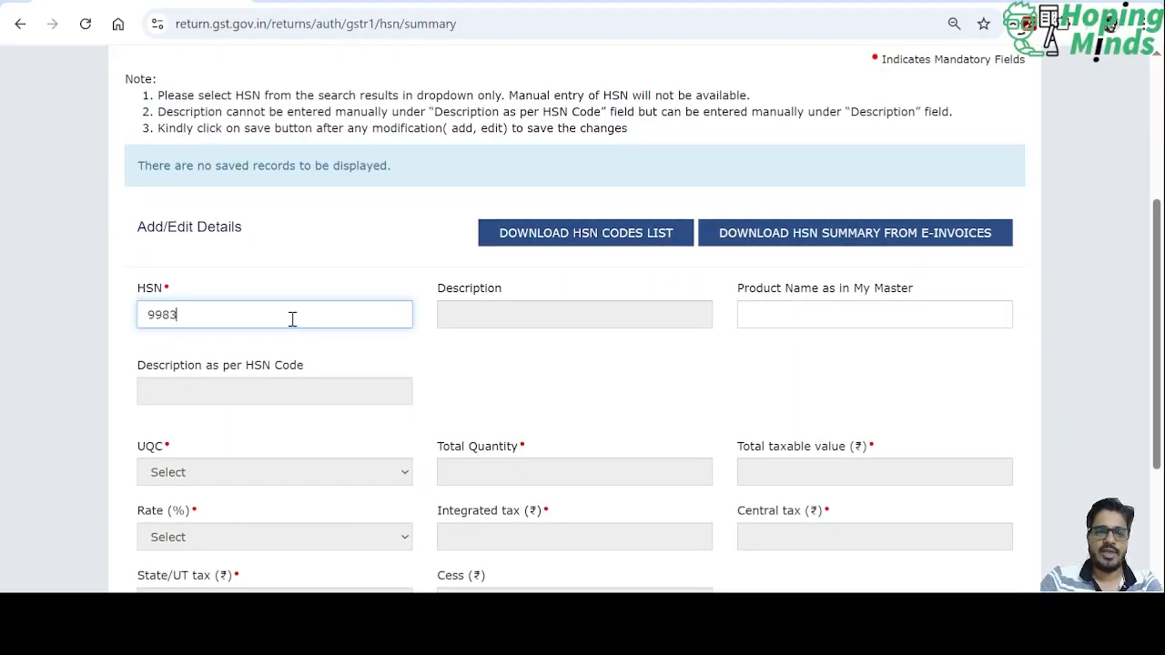
key(Tab)
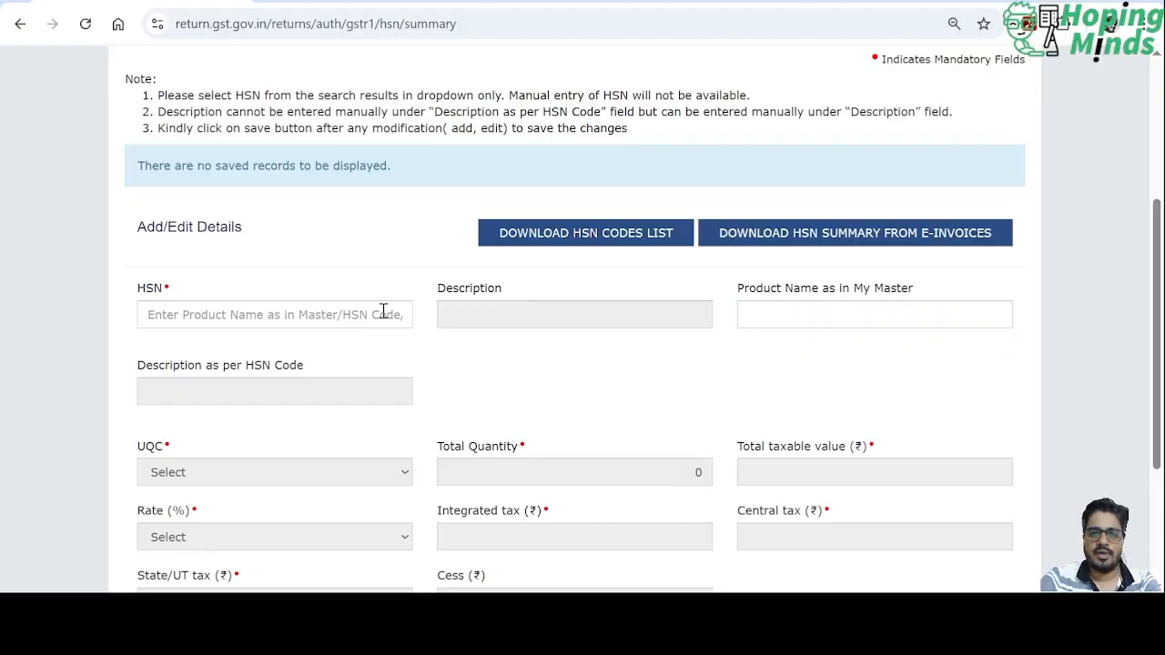
Step: Choose HSN 9983 (Other professional, technical and business services) for B2B supplies and enter Management Consulting as its description
click(383, 311)
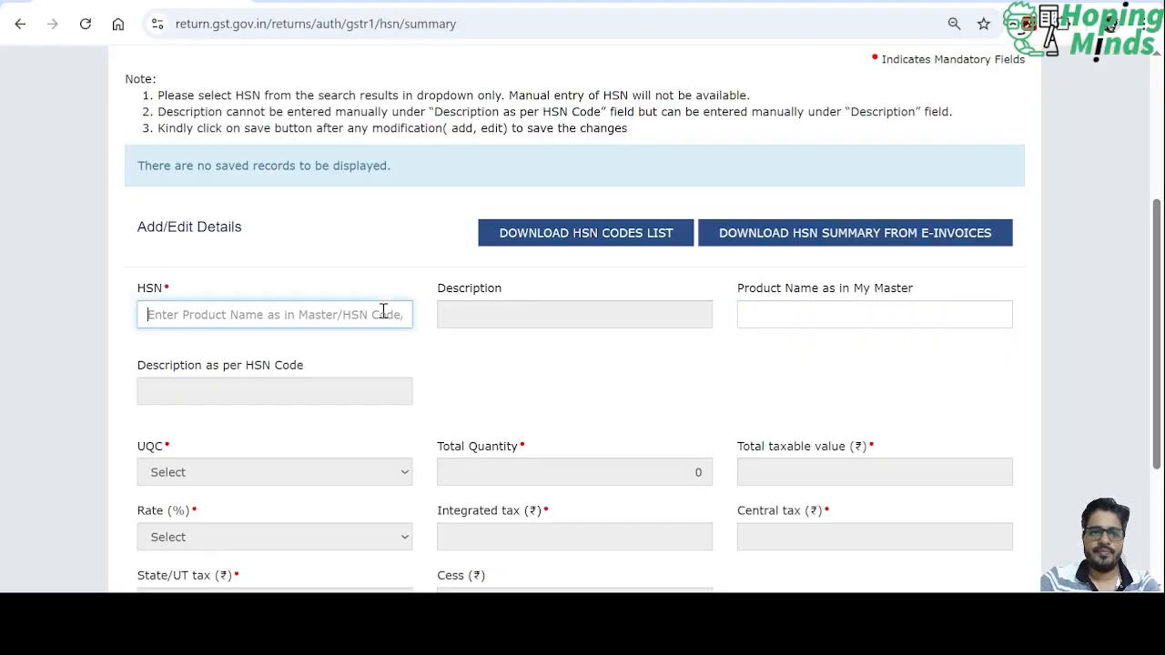
text(9983)
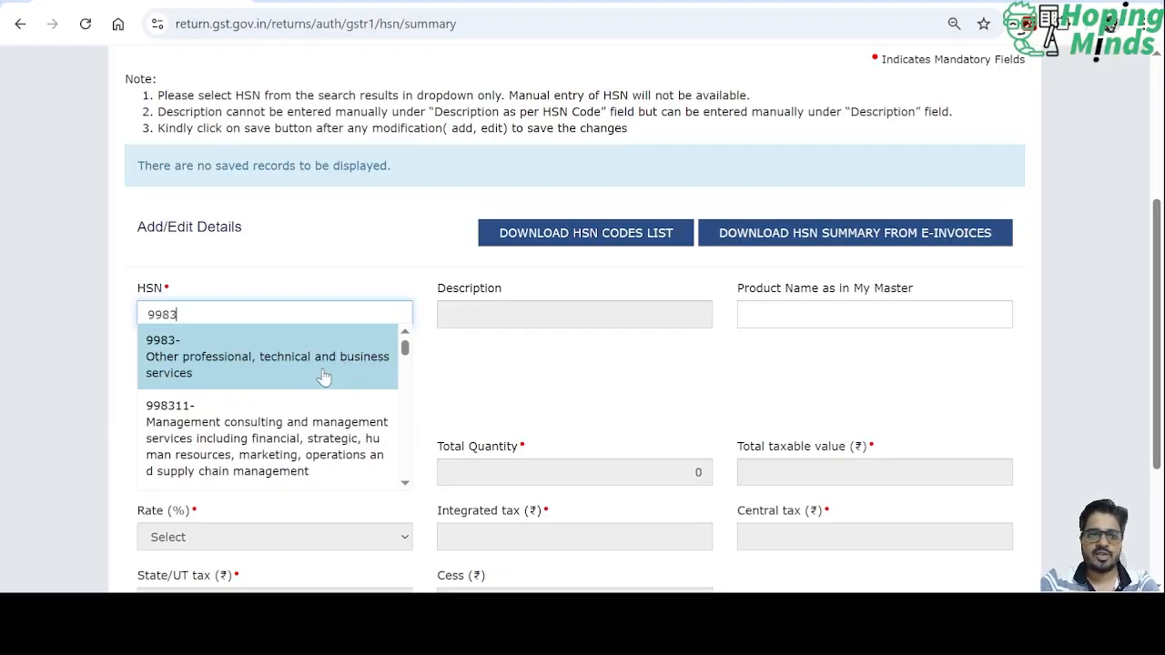
click(325, 376)
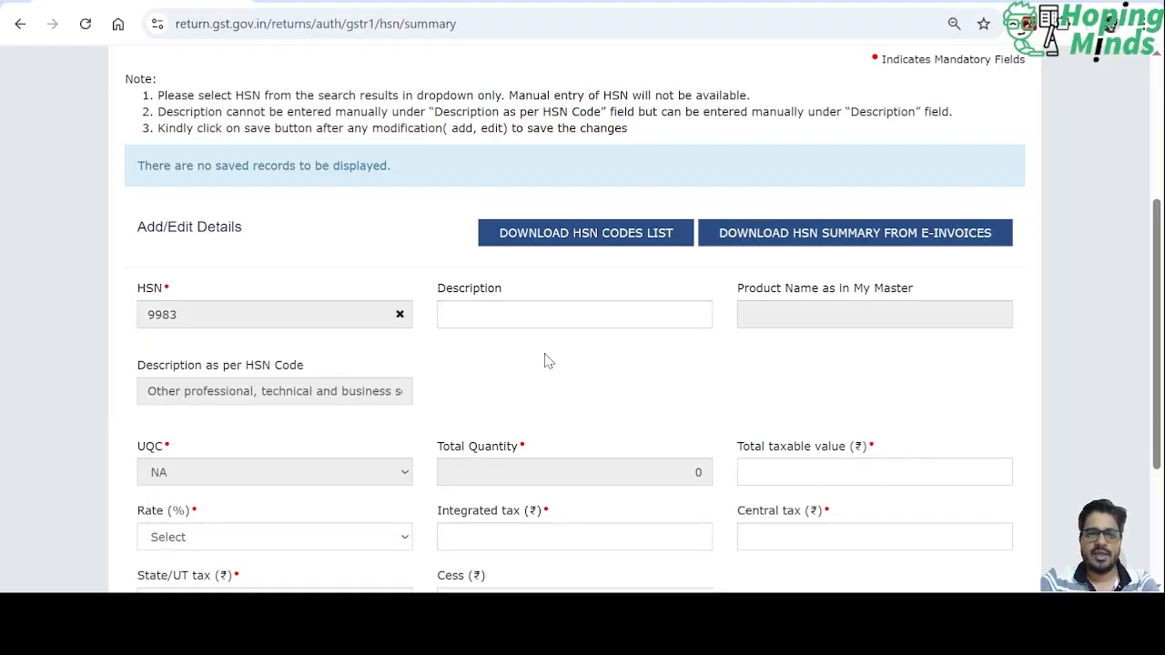
click(572, 311)
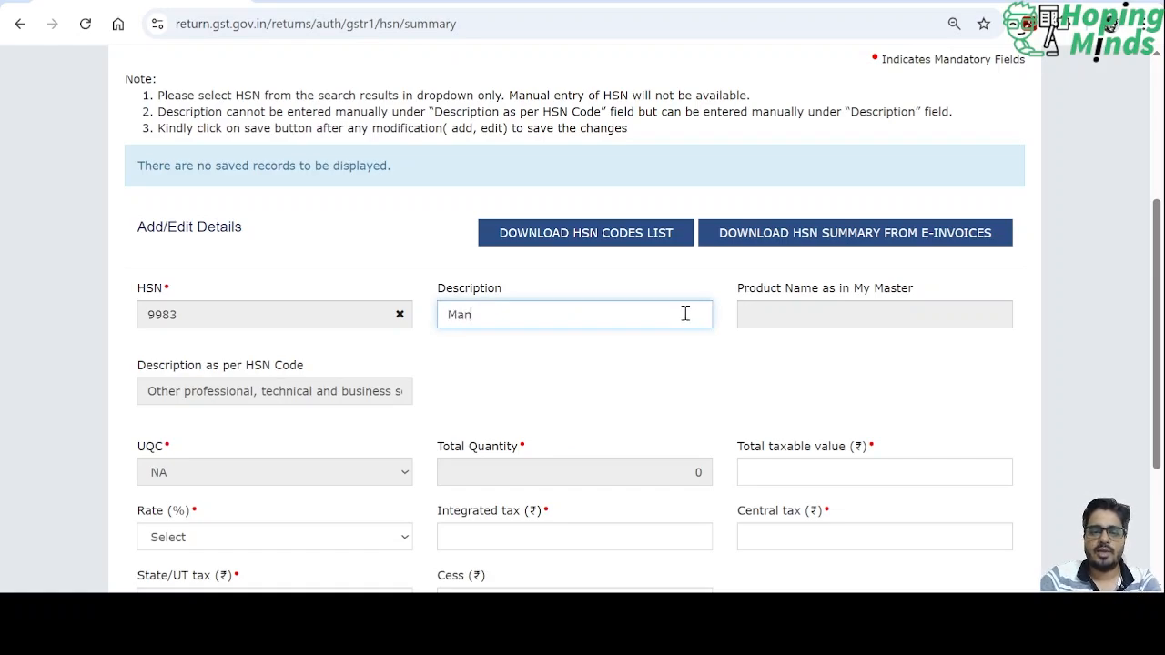
text(ent Consulting)
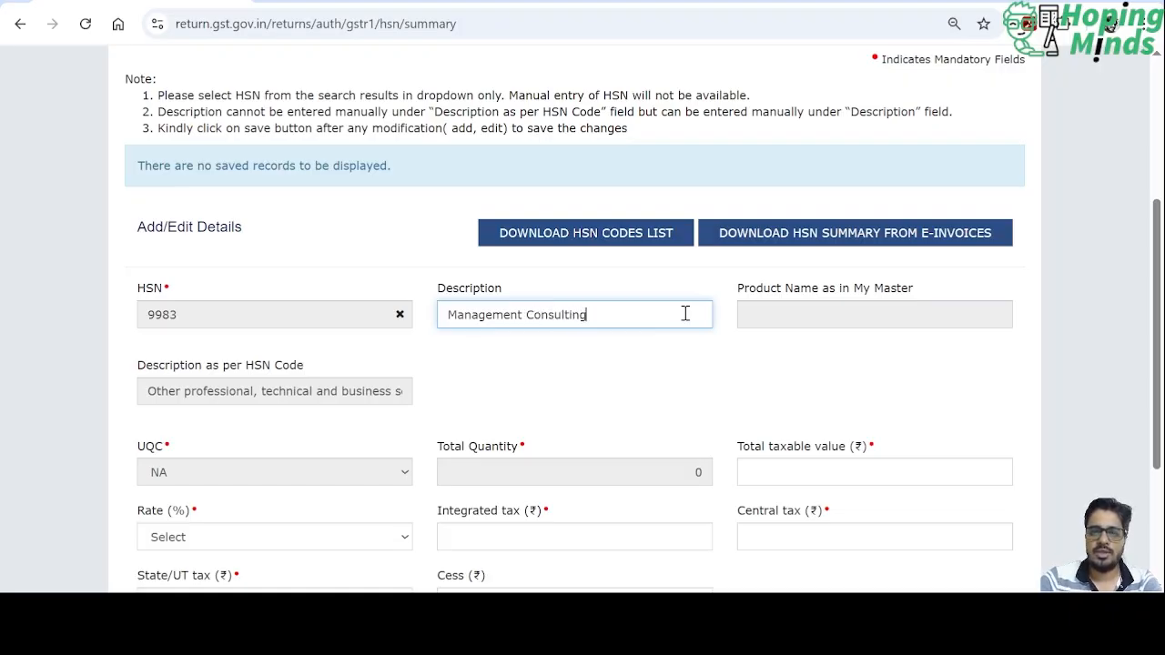
key(Tab)
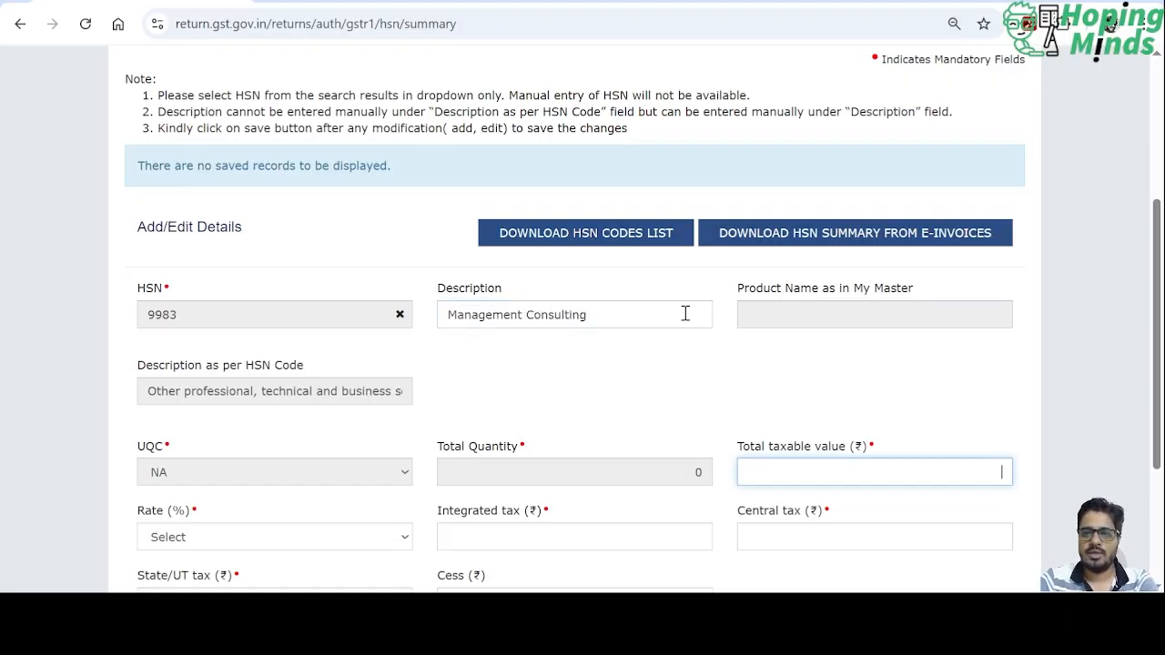
Step: Set the total taxable value of the B2B HSN entry to 10,000 and its rate to 18%
scroll(536, 450, down, 1)
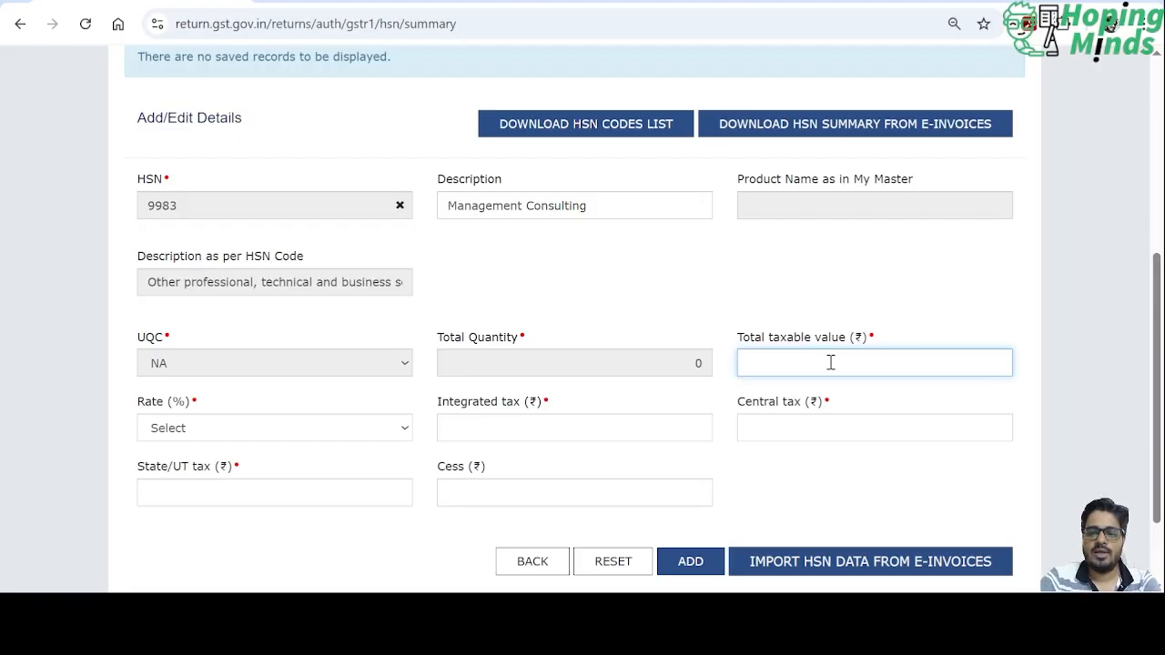
text(000)
key(Tab)
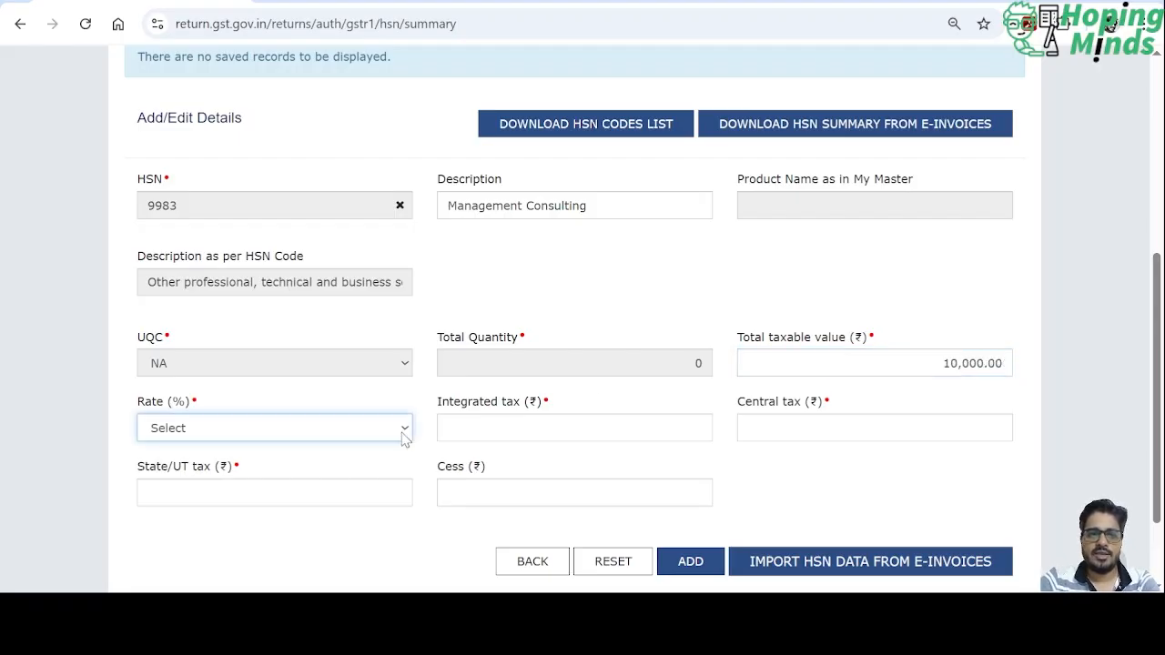
text(18)
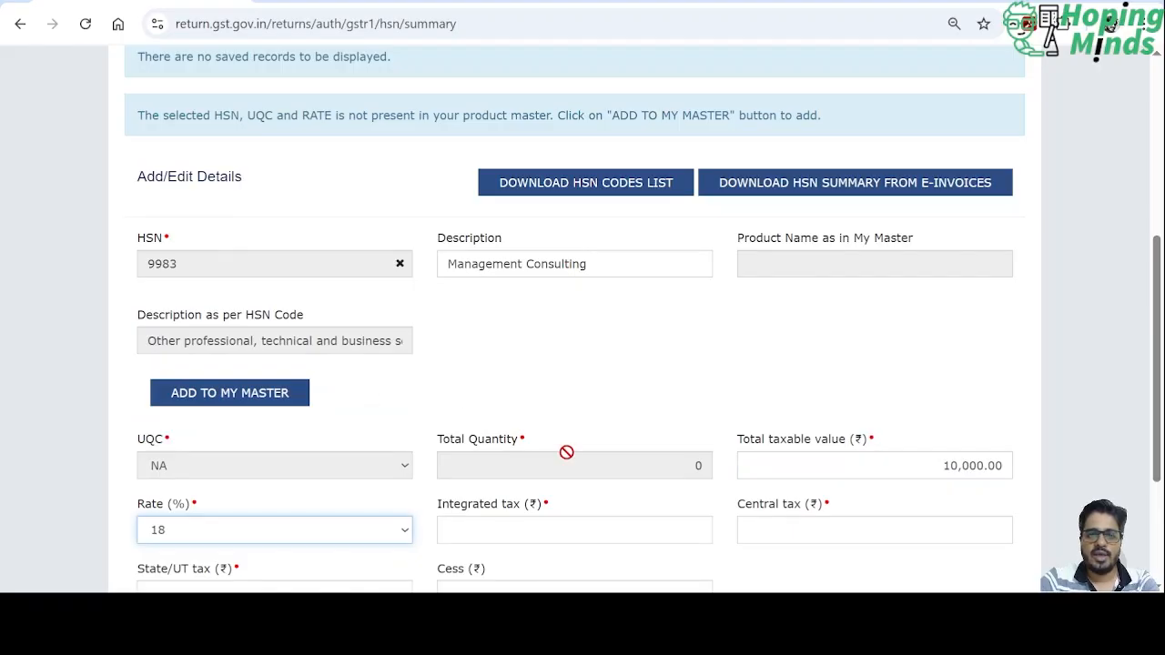
Step: Enter integrated tax 0, central tax 900 and State/UT tax 900, leave the cess blank, and add the B2B HSN record
scroll(591, 464, down, 3)
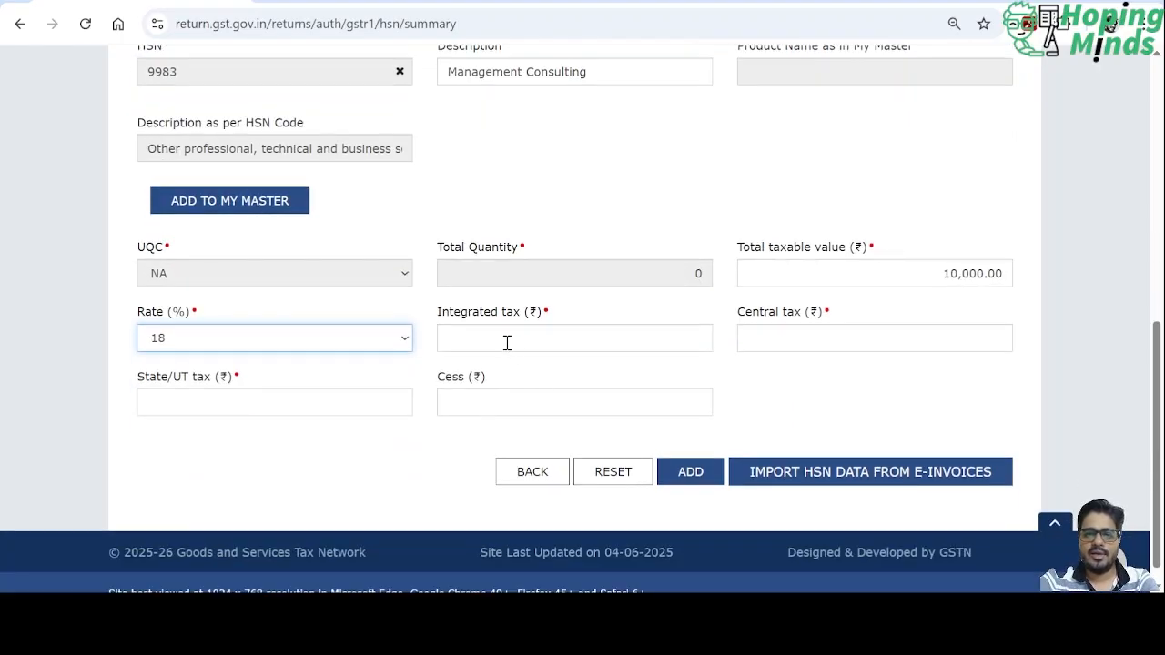
click(507, 342)
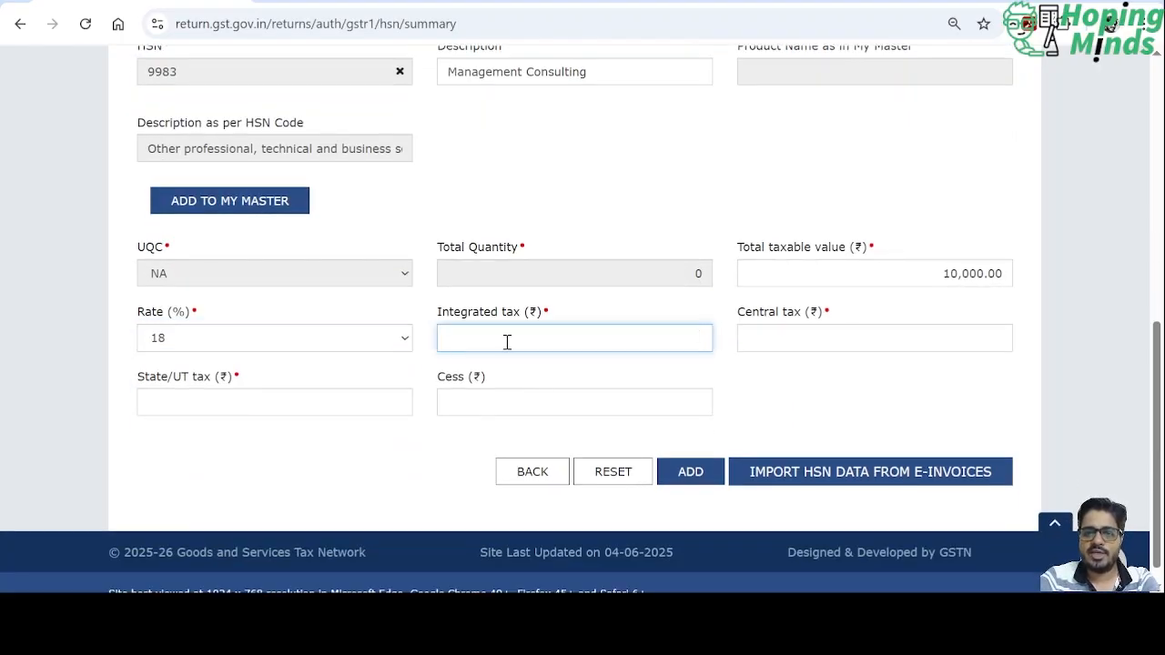
key(Tab)
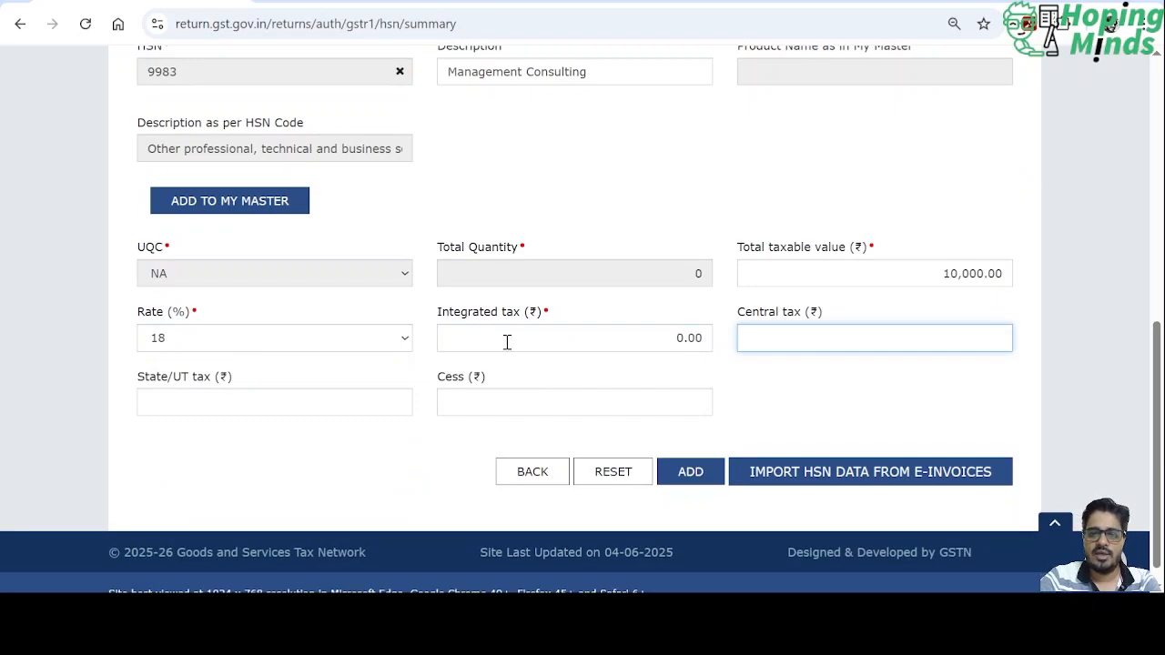
key(Tab)
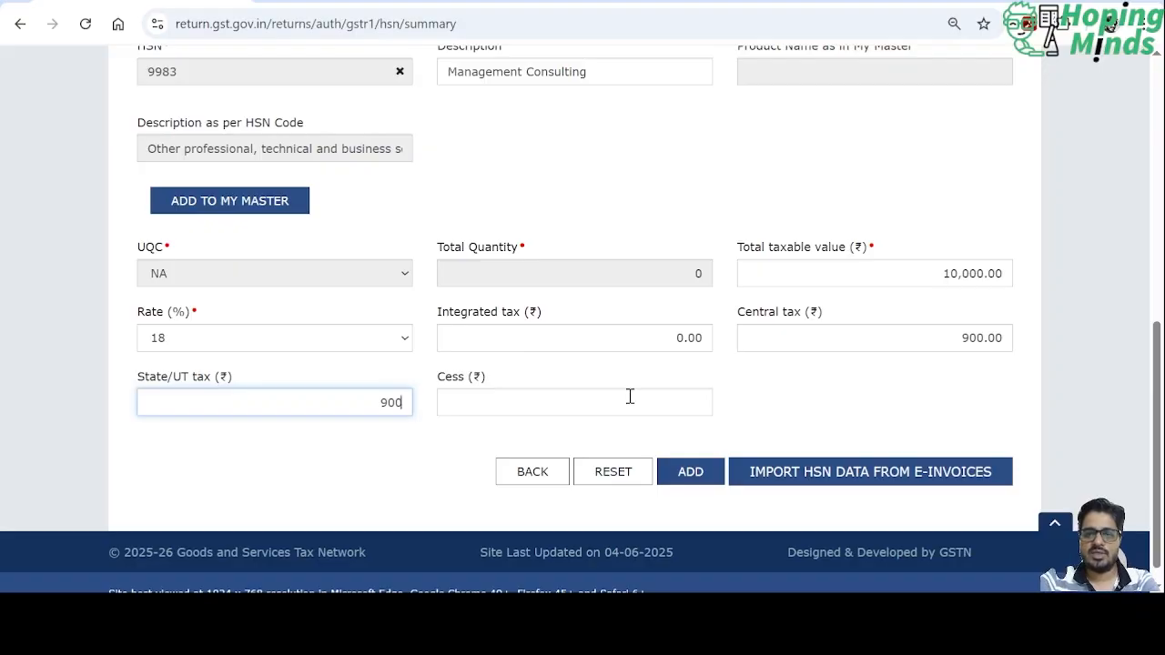
click(692, 473)
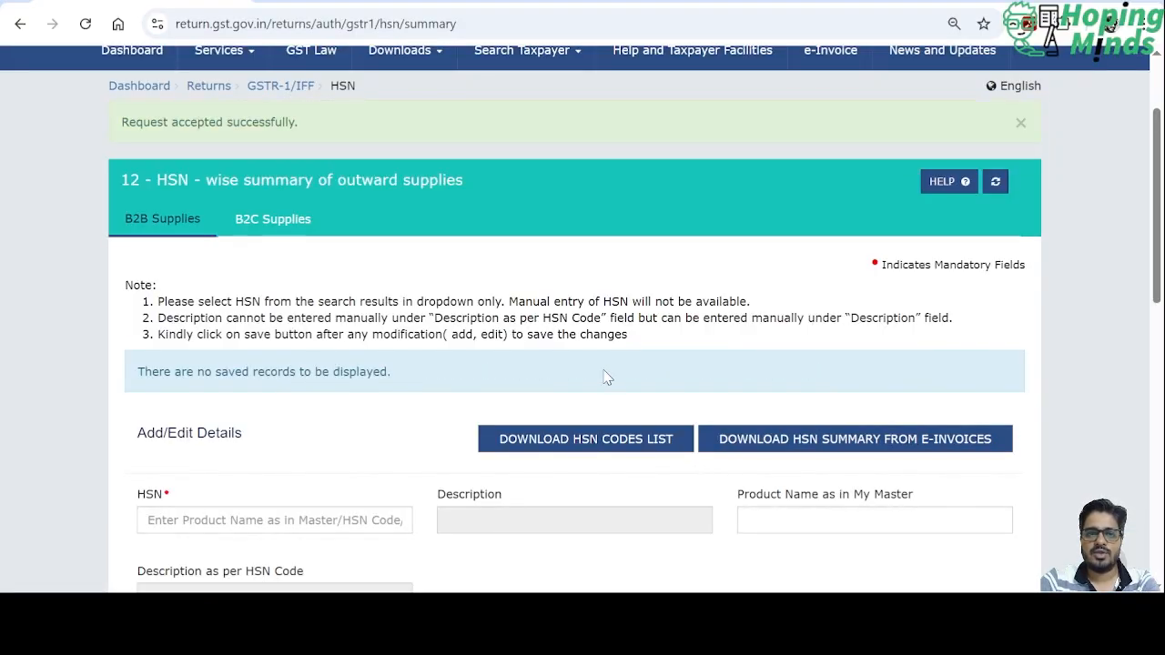
Step: Switch to B2C supplies, choose HSN 9983 (Other professional, technical and business services) and enter Management Consulting as its description
scroll(382, 214, down, 1)
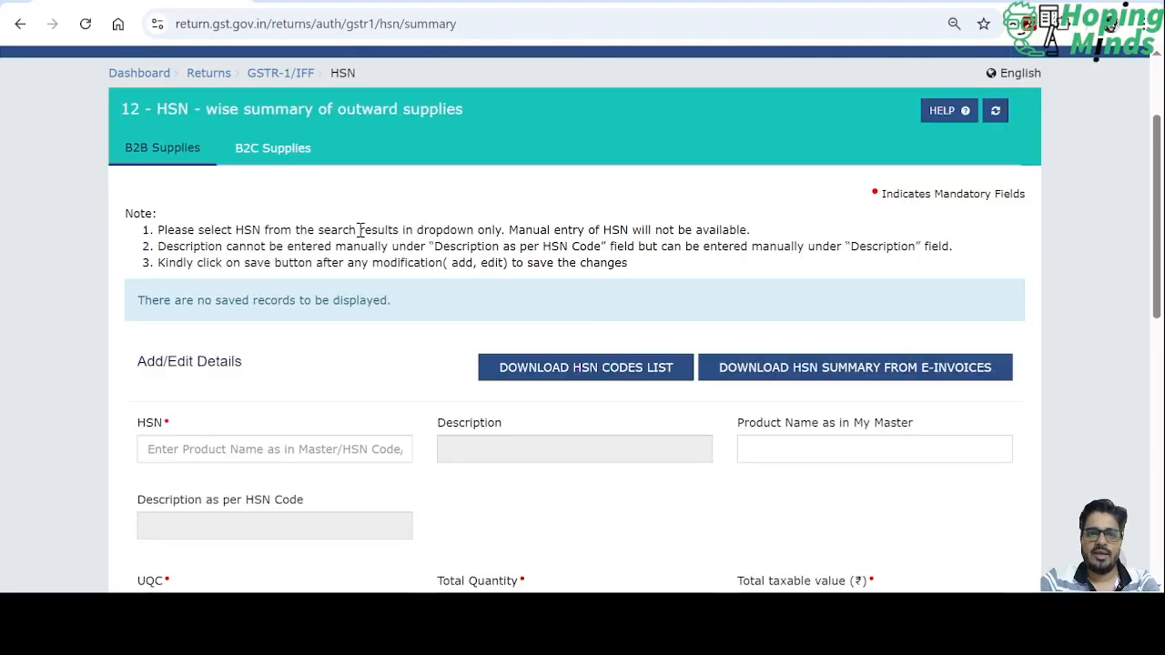
click(273, 150)
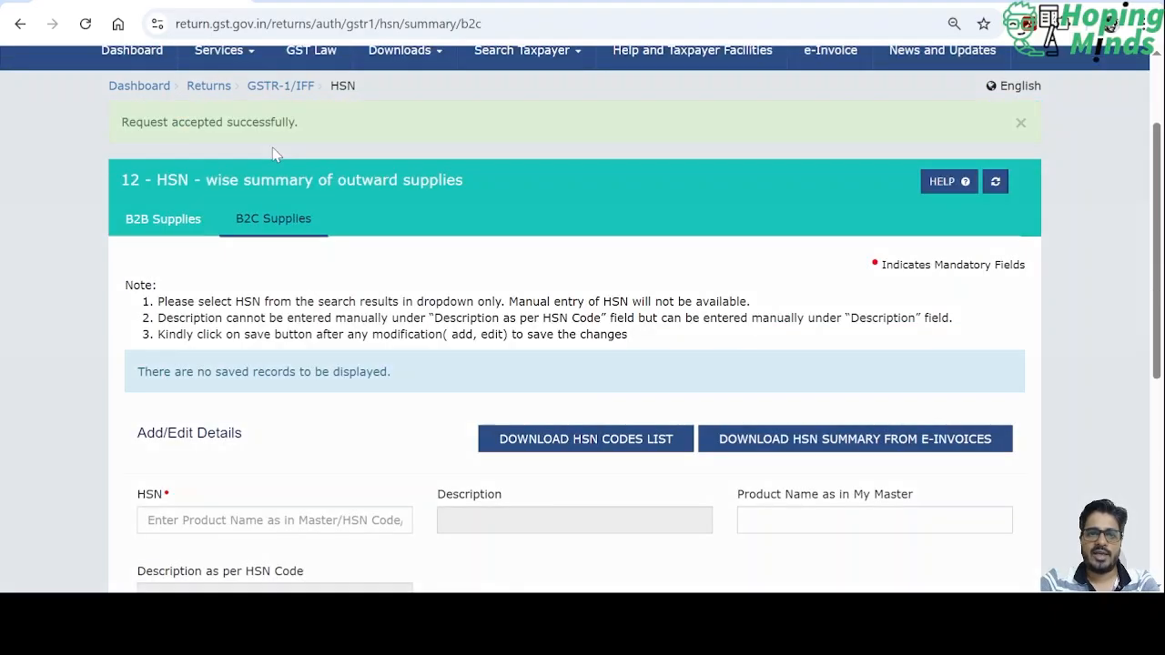
scroll(385, 322, down, 3)
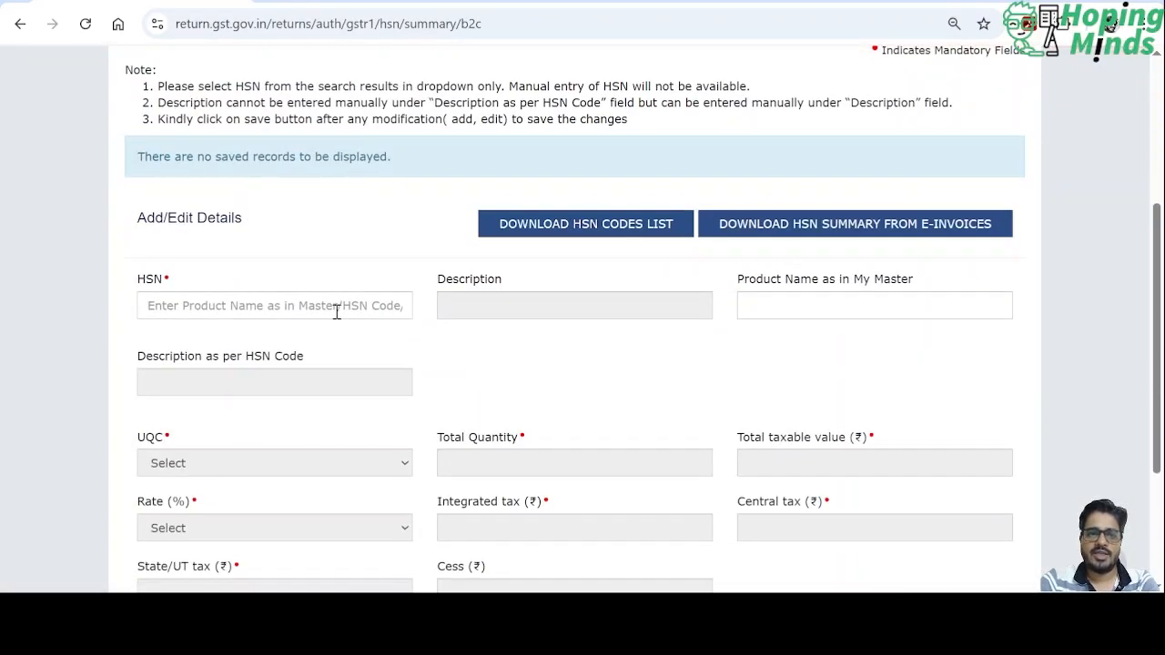
click(335, 309)
text(99)
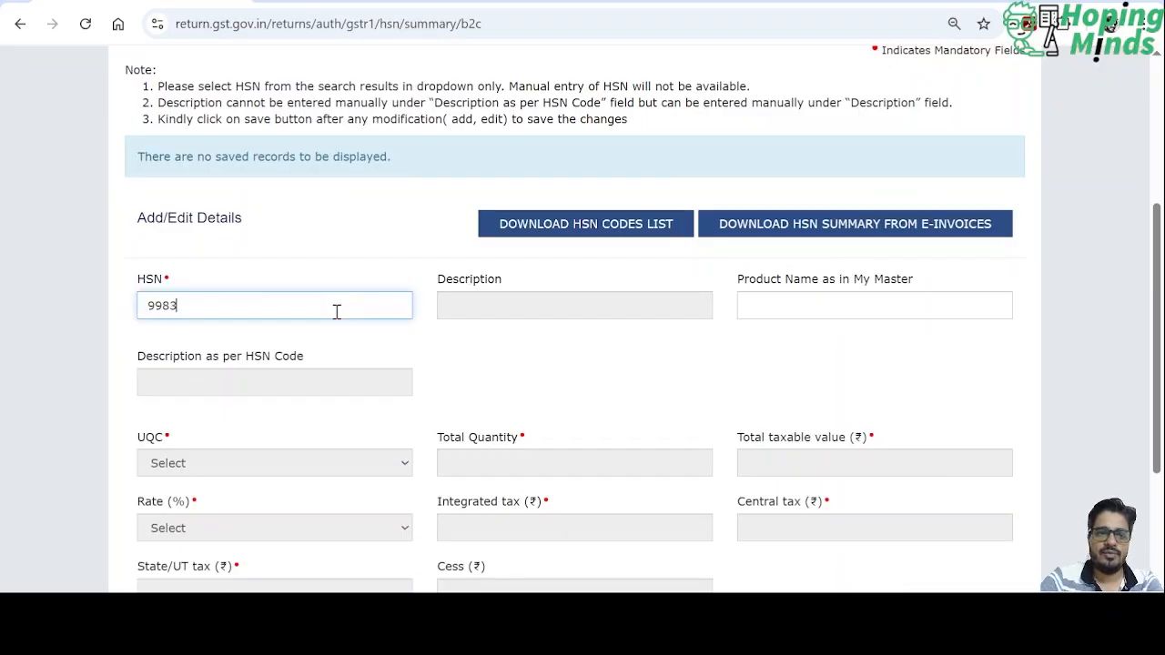
text(83)
click(343, 367)
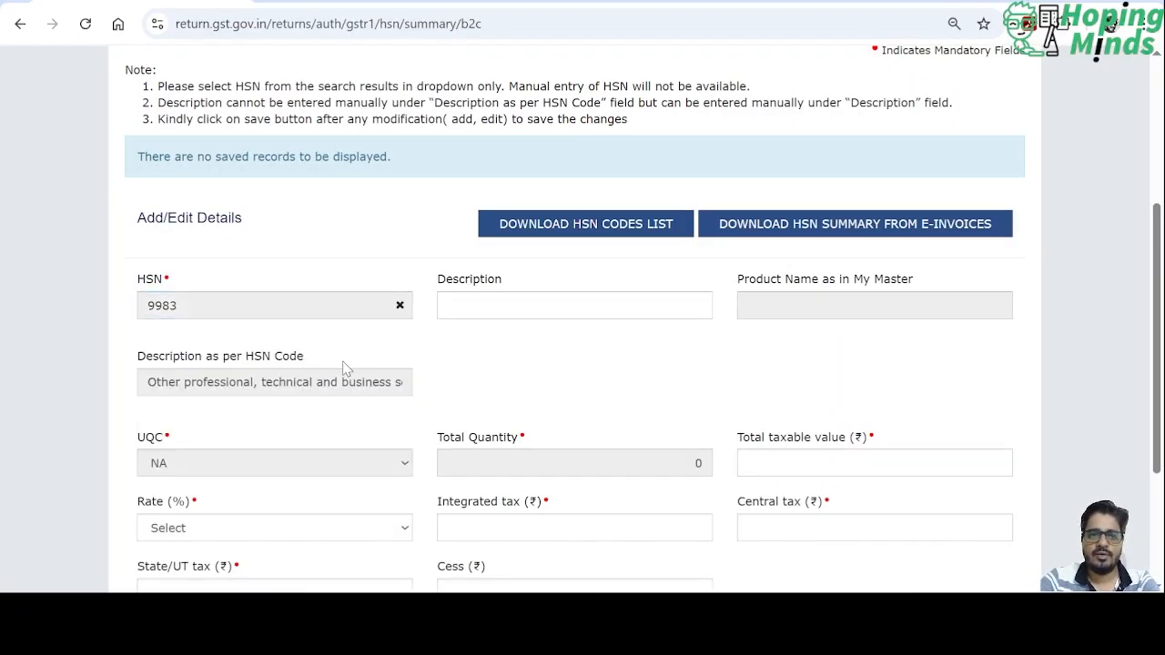
click(620, 305)
text(M)
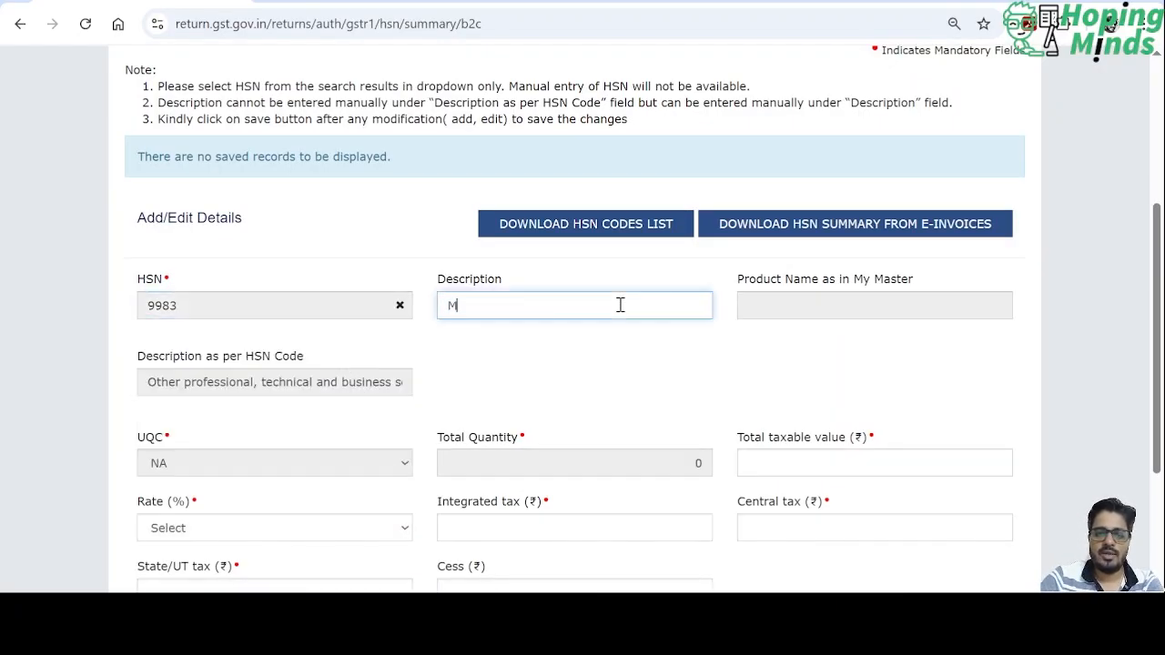
text(anagement Consulting)
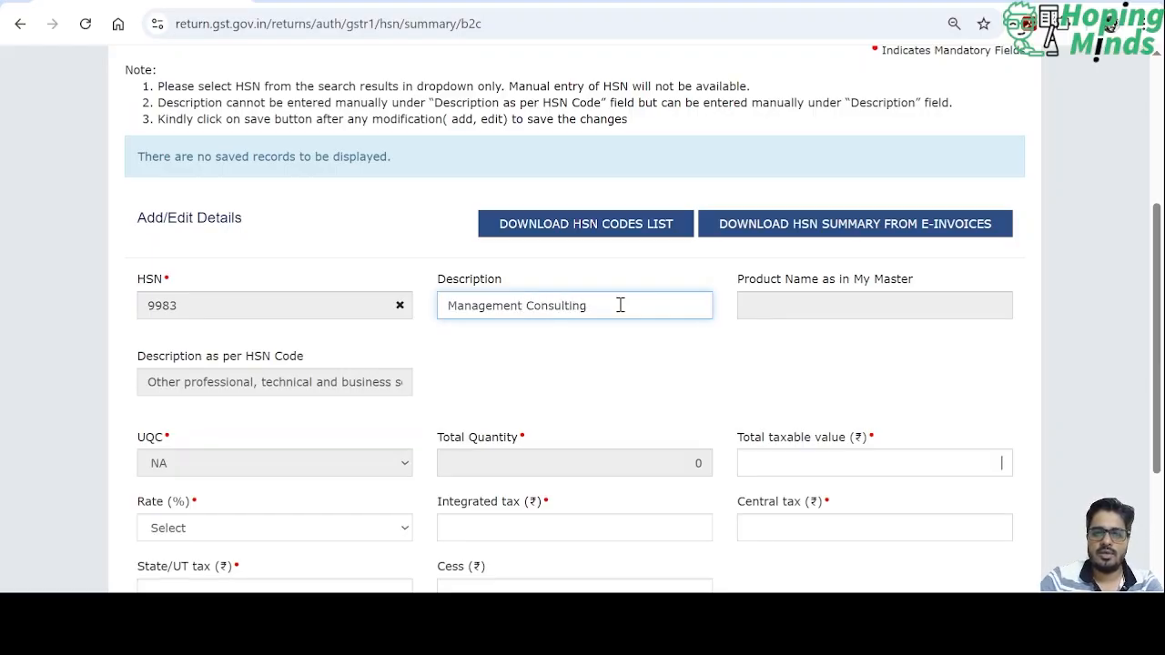
Step: Set the total taxable value of the B2C HSN entry to 1,00,000 and its rate to 18%
key(Tab)
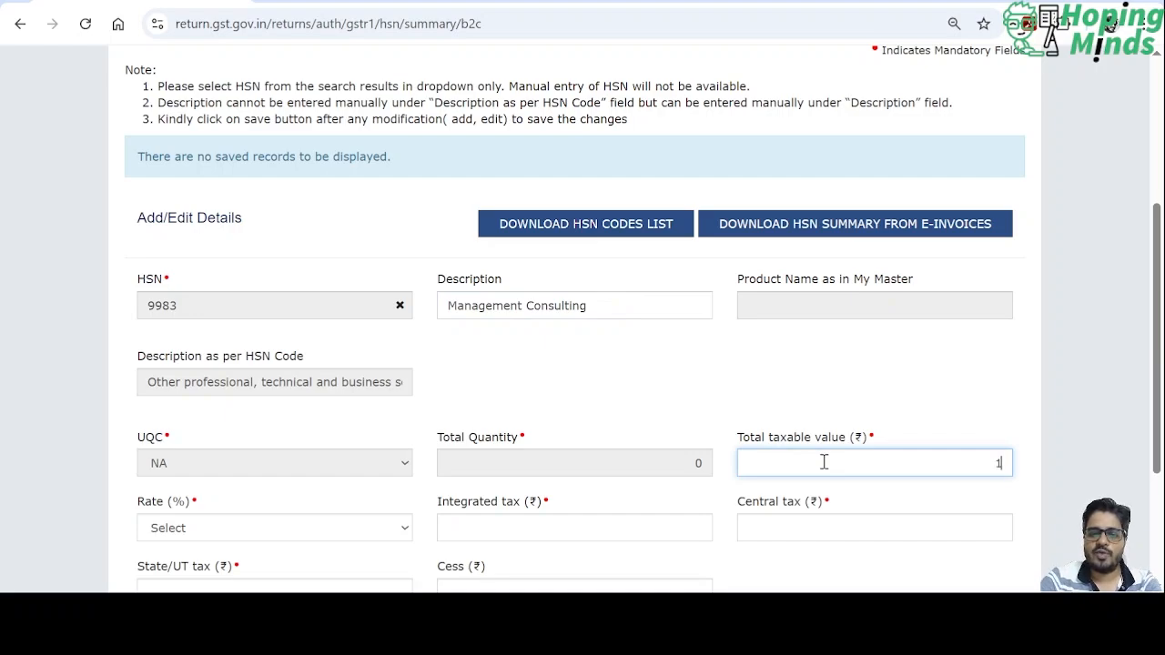
key(Tab)
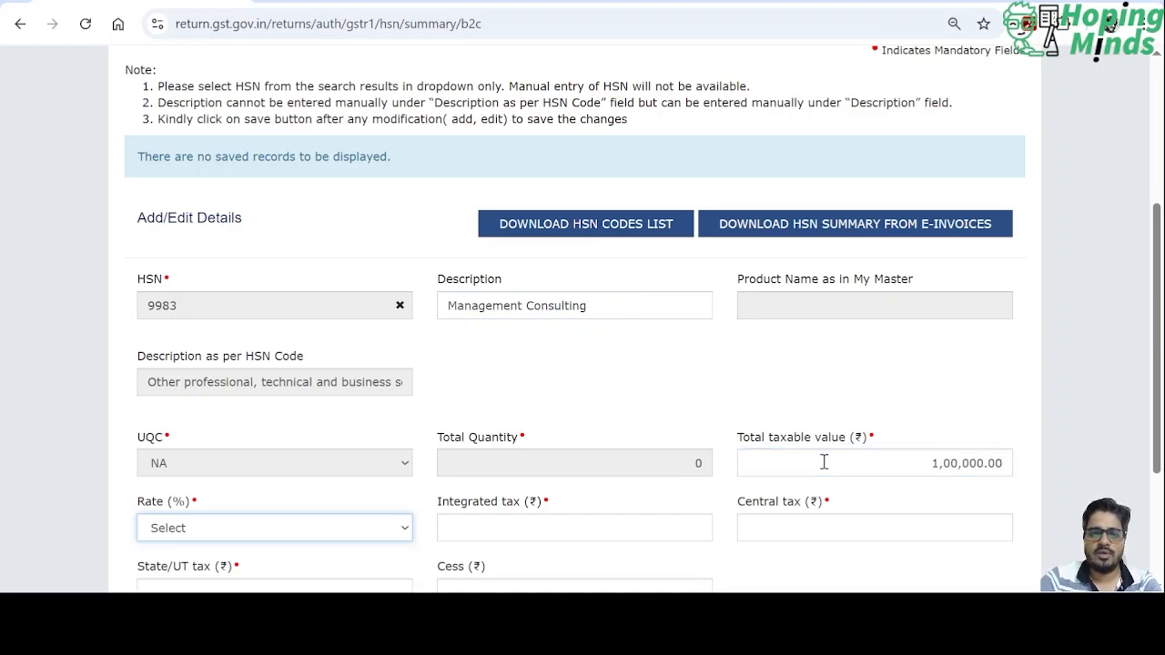
scroll(823, 462, down, 2)
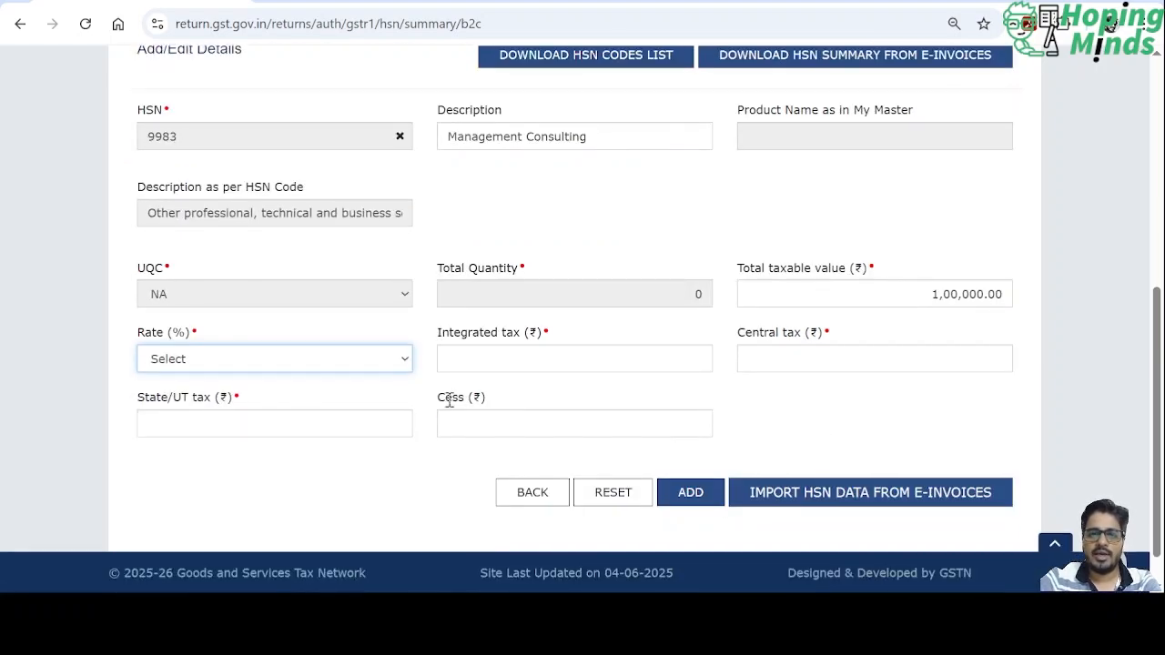
click(398, 362)
click(302, 313)
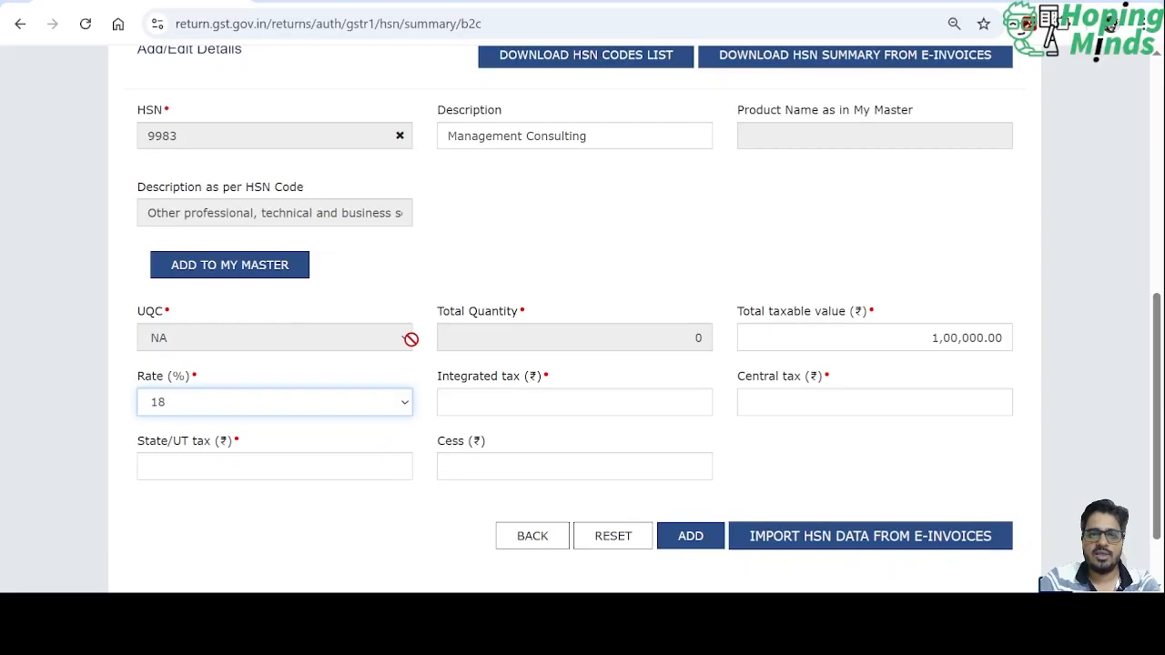
Step: Enter integrated tax 0, central tax 9,000 and State/UT tax 9,000, leave the cess blank, and add the B2C HSN record
click(532, 401)
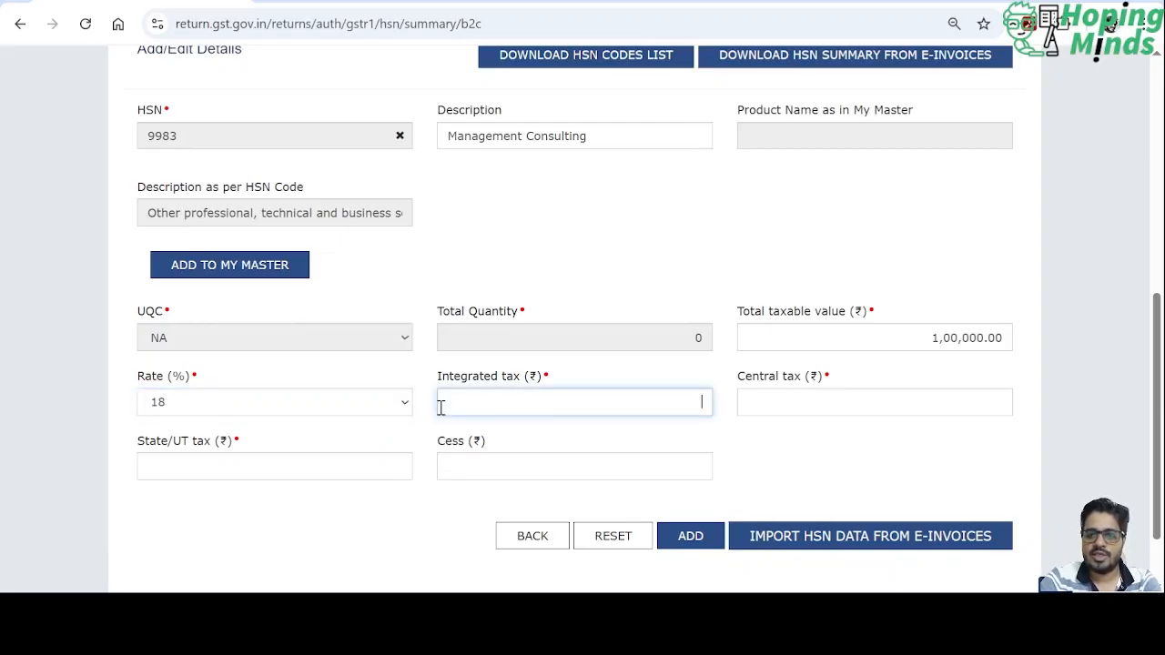
text(0)
key(Tab)
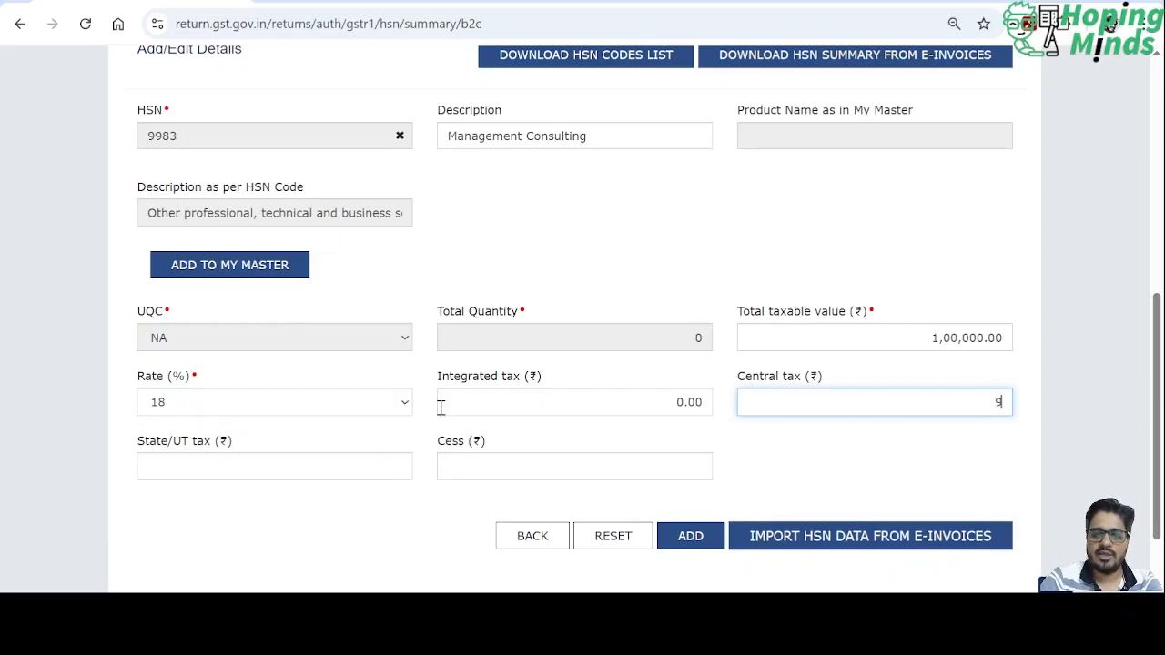
text(9,000)
key(Tab)
text(9,)
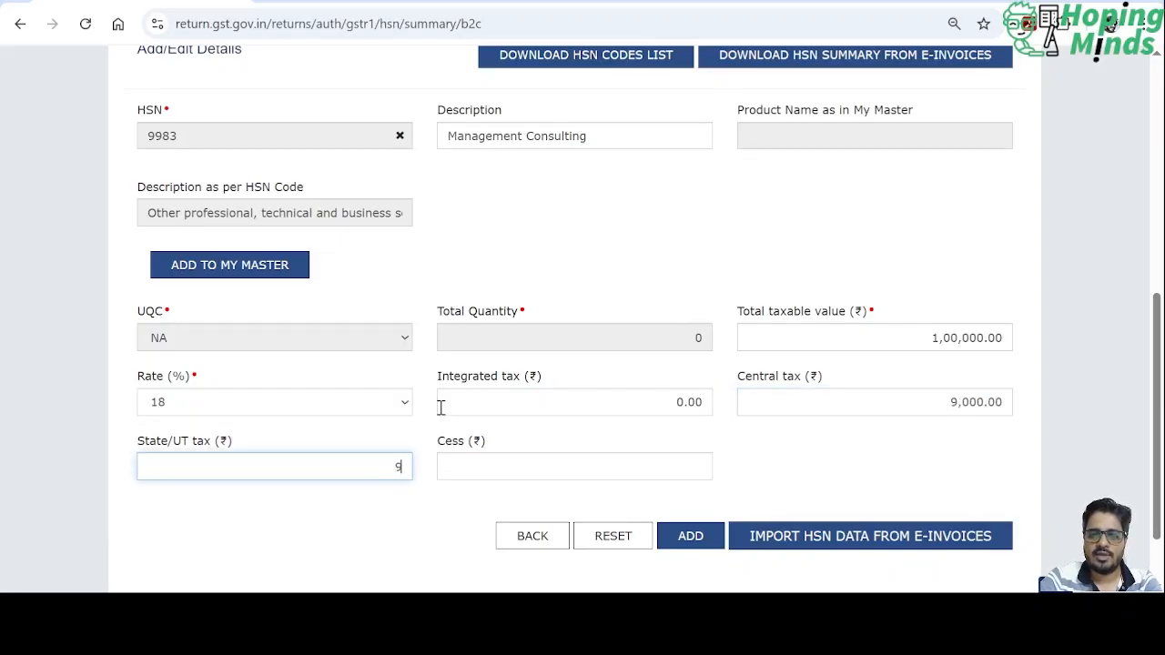
text(000)
key(Tab)
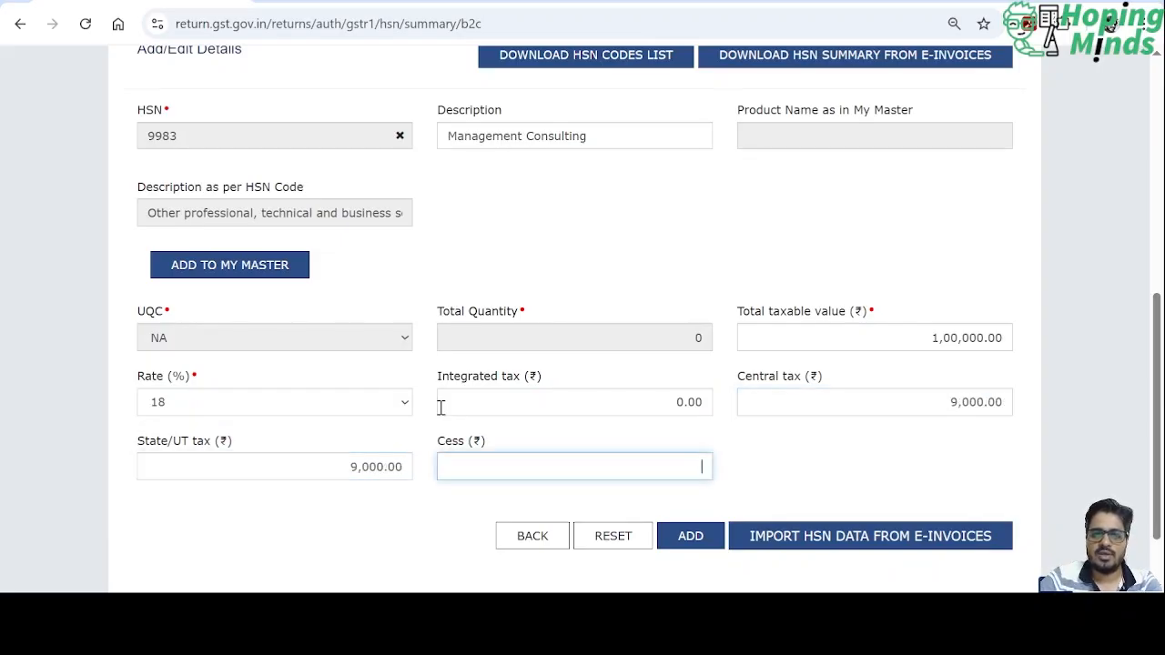
click(661, 541)
Step: Save the added B2C HSN record for code 9983
scroll(592, 506, down, 4)
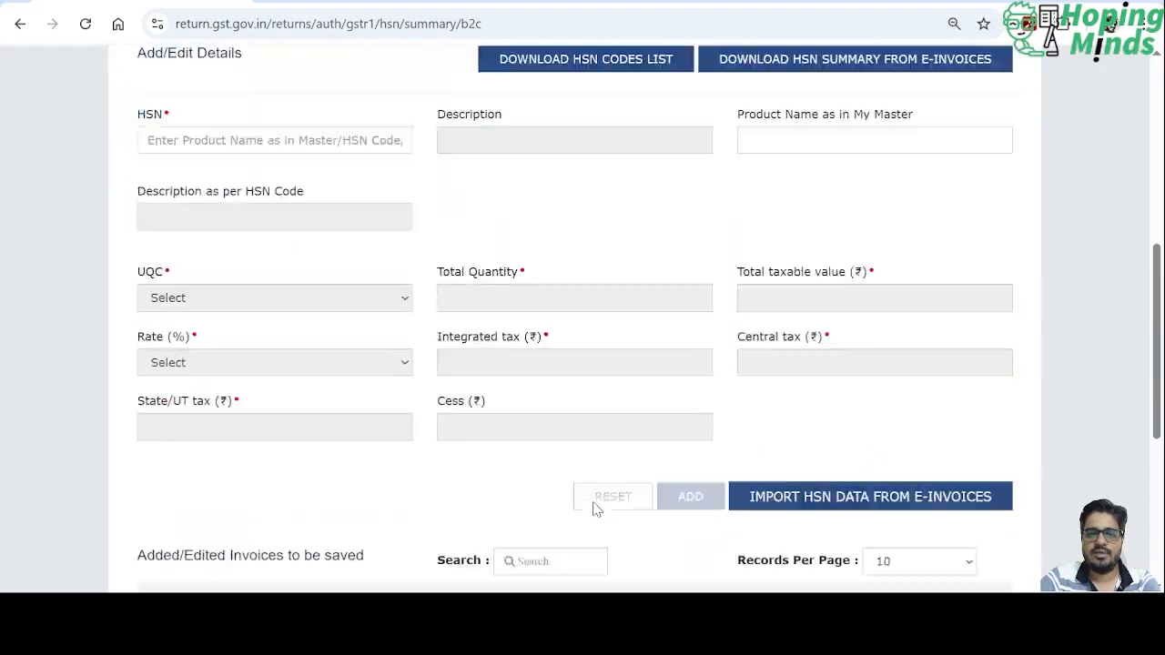
scroll(592, 506, down, 4)
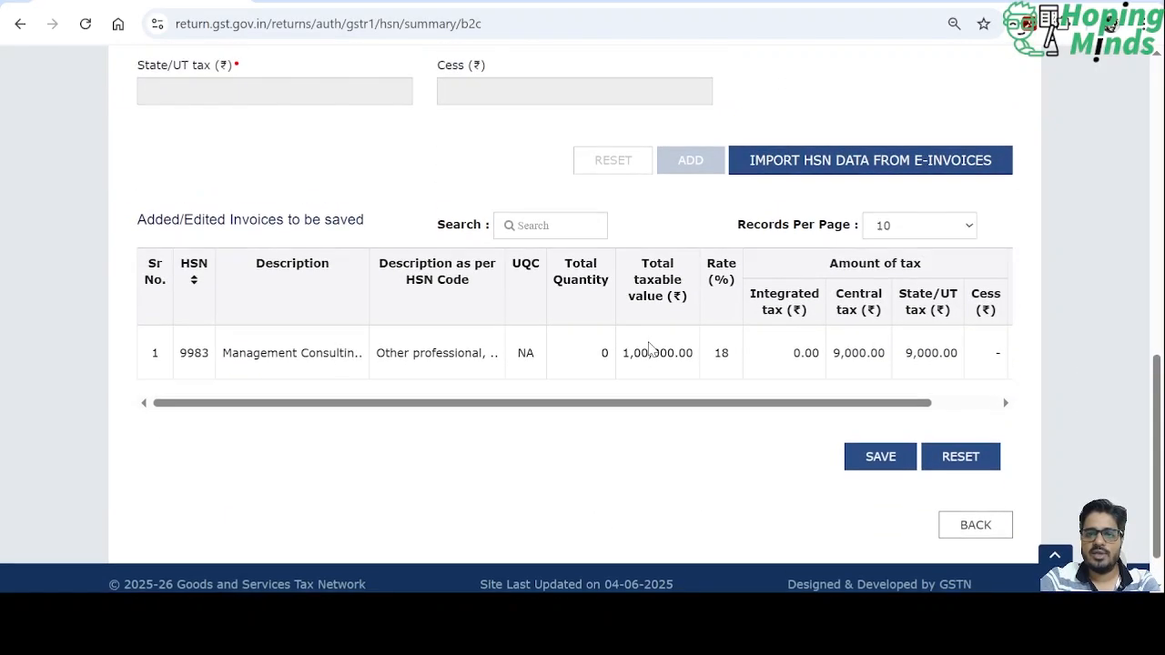
scroll(650, 348, down, 1)
click(887, 406)
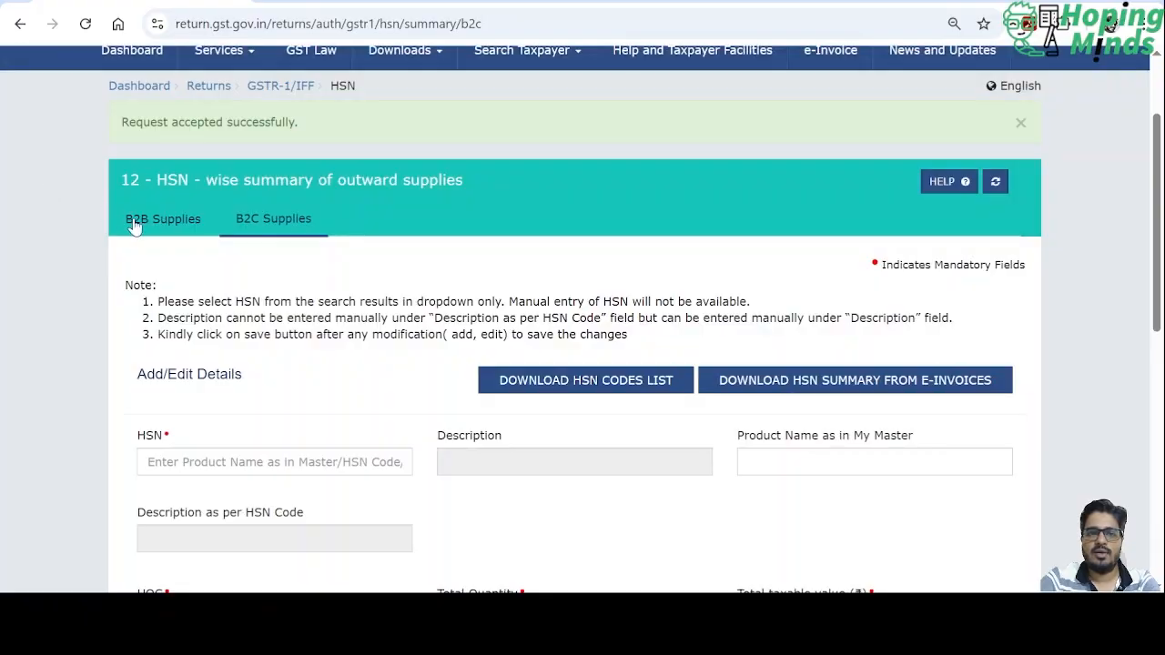
Step: Check the B2B and B2C supplies of the HSN-wise summary for saved records, along with the record counts in the GSTR-1 overview
click(134, 226)
scroll(469, 430, down, 4)
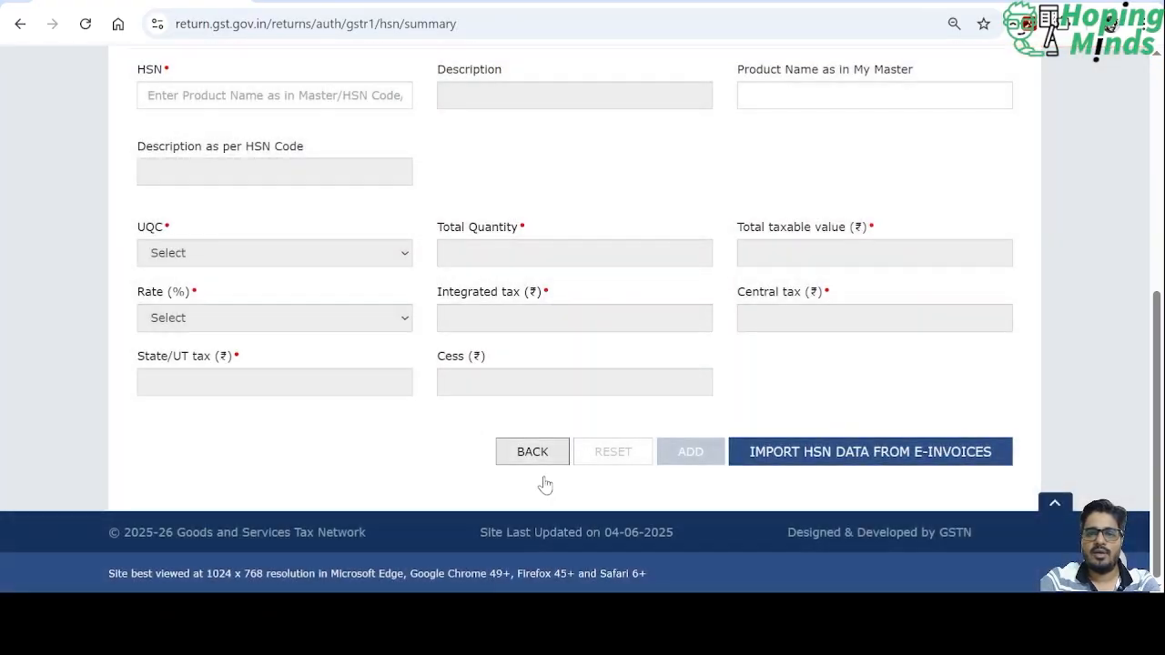
click(531, 450)
scroll(582, 455, down, 2)
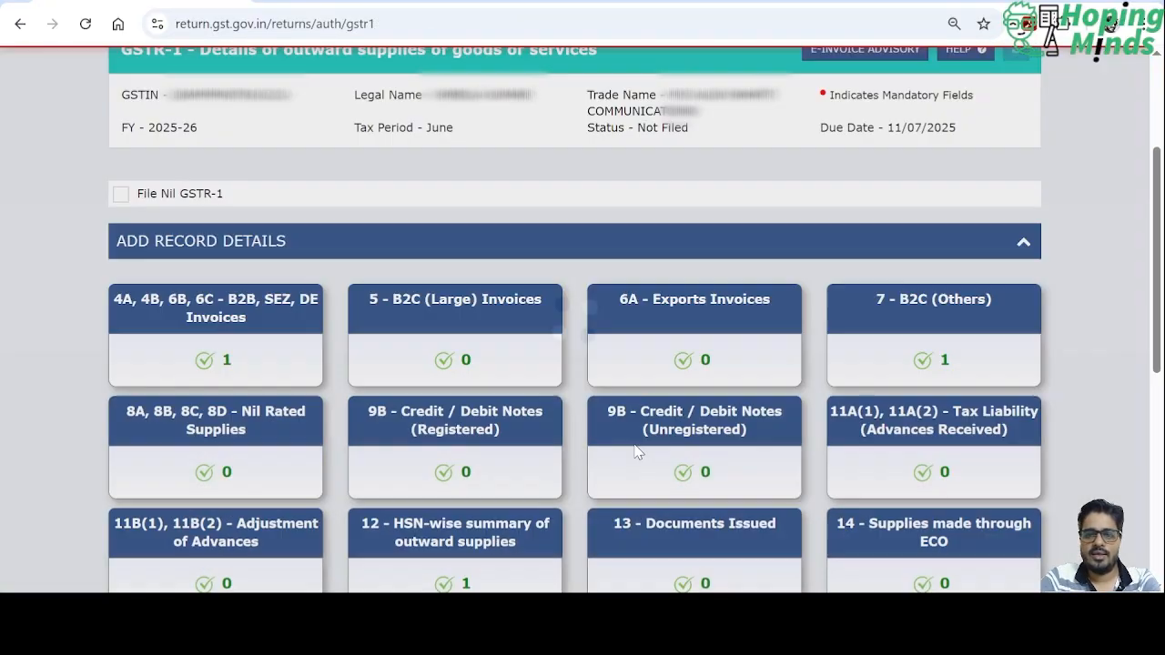
scroll(637, 452, down, 3)
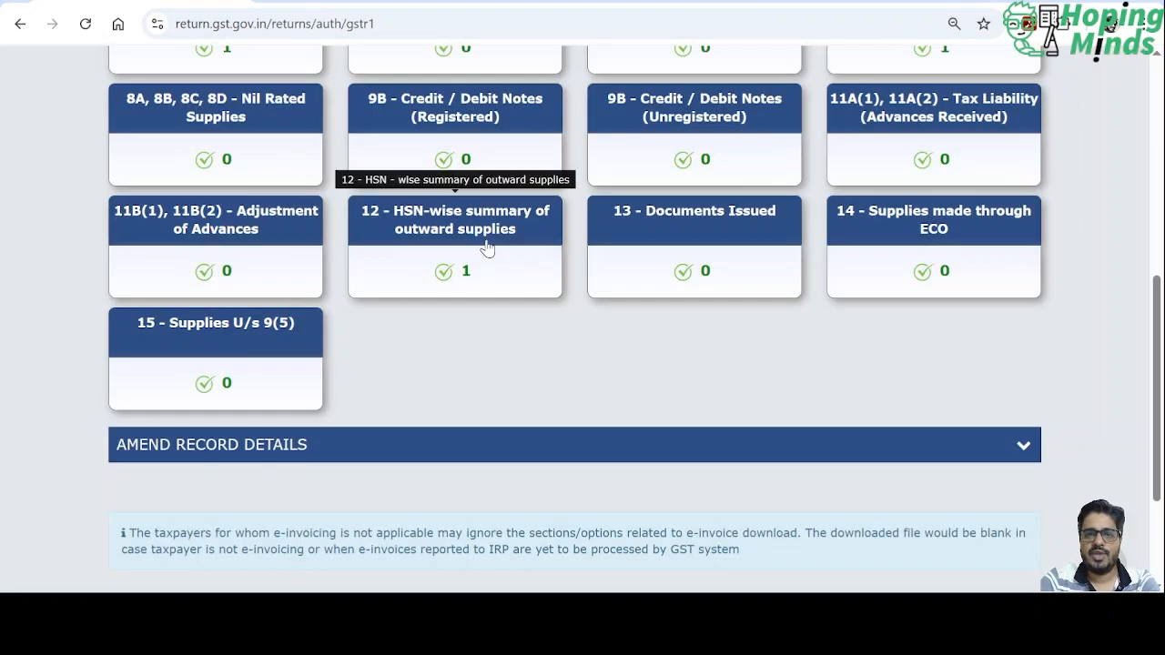
click(487, 248)
scroll(619, 428, down, 4)
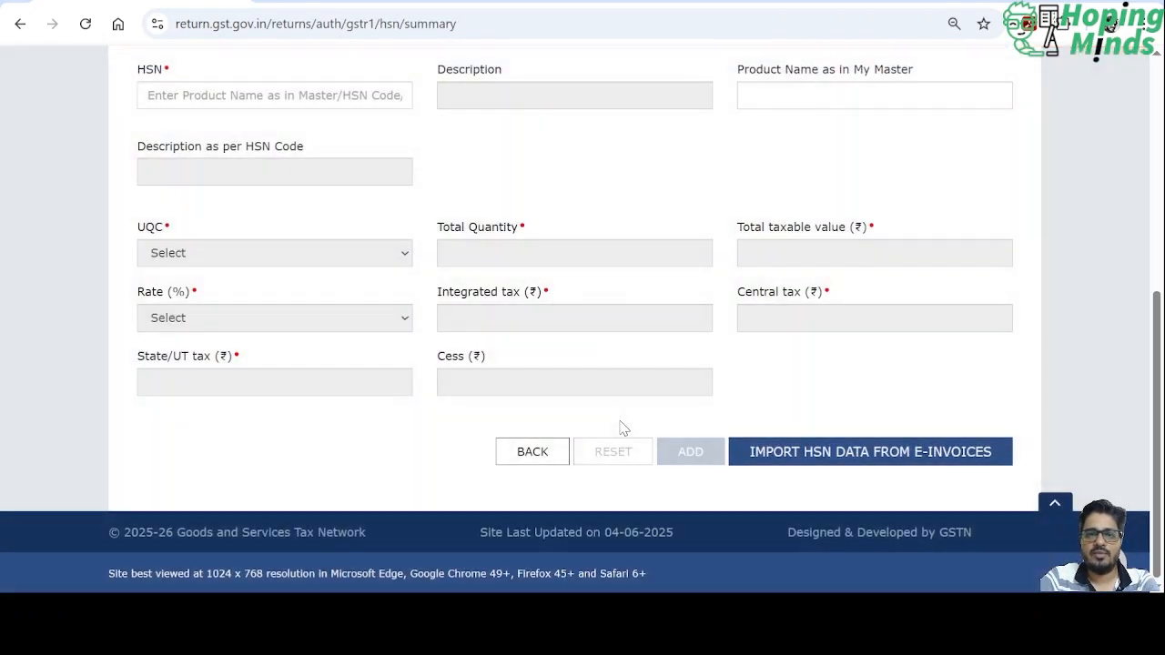
scroll(623, 428, up, 5)
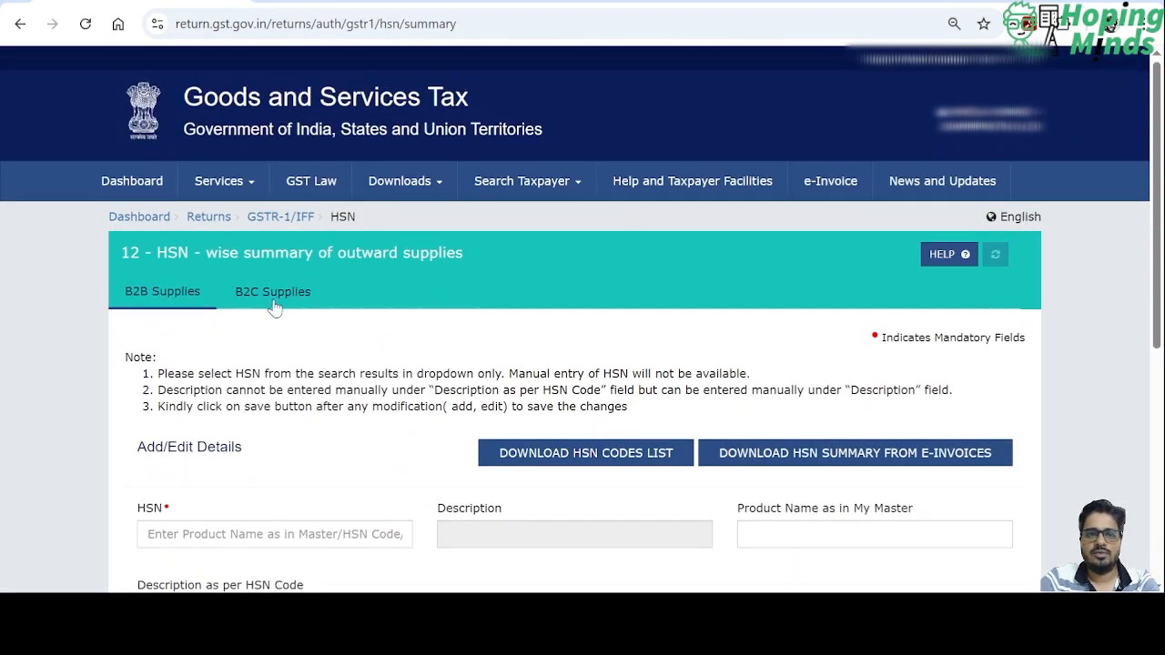
click(275, 300)
scroll(502, 467, down, 10)
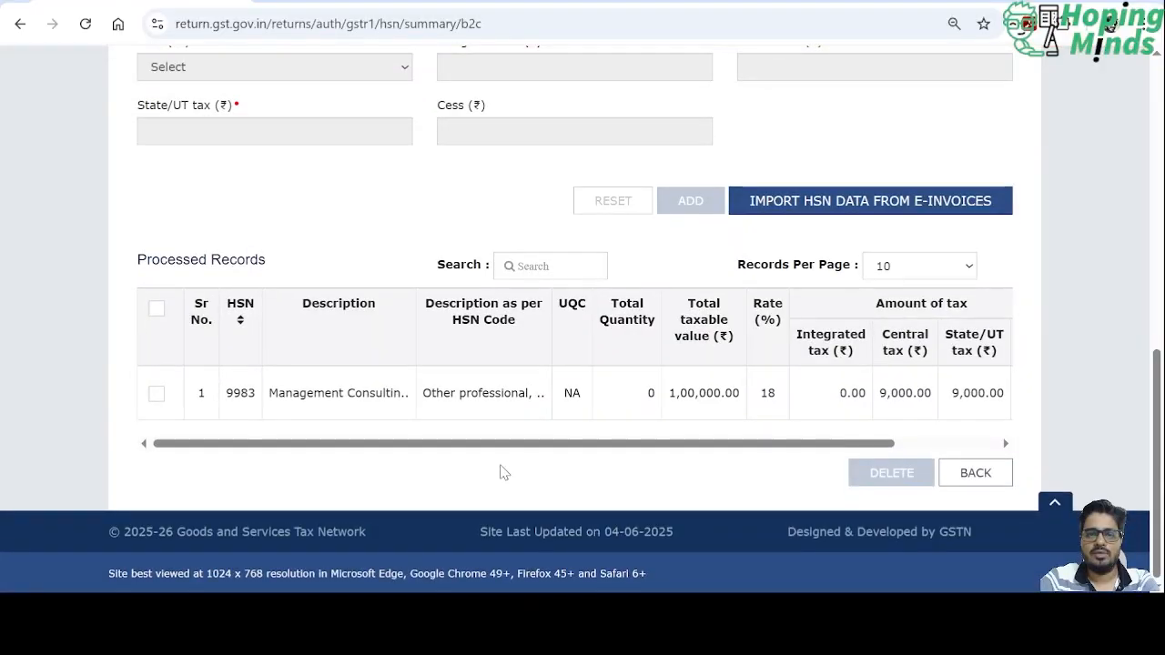
scroll(502, 470, up, 10)
Step: Return to B2B supplies, choose HSN 9983 again and enter Management Consulting as its description
click(153, 302)
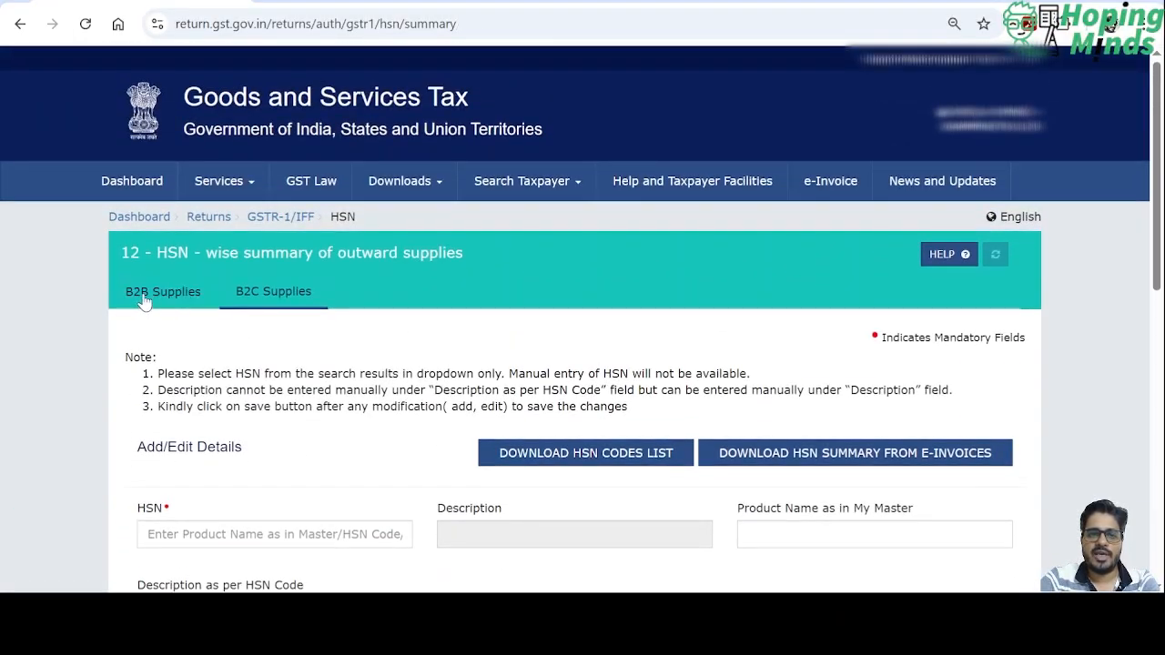
scroll(477, 512, down, 1)
scroll(475, 512, down, 4)
scroll(475, 510, up, 2)
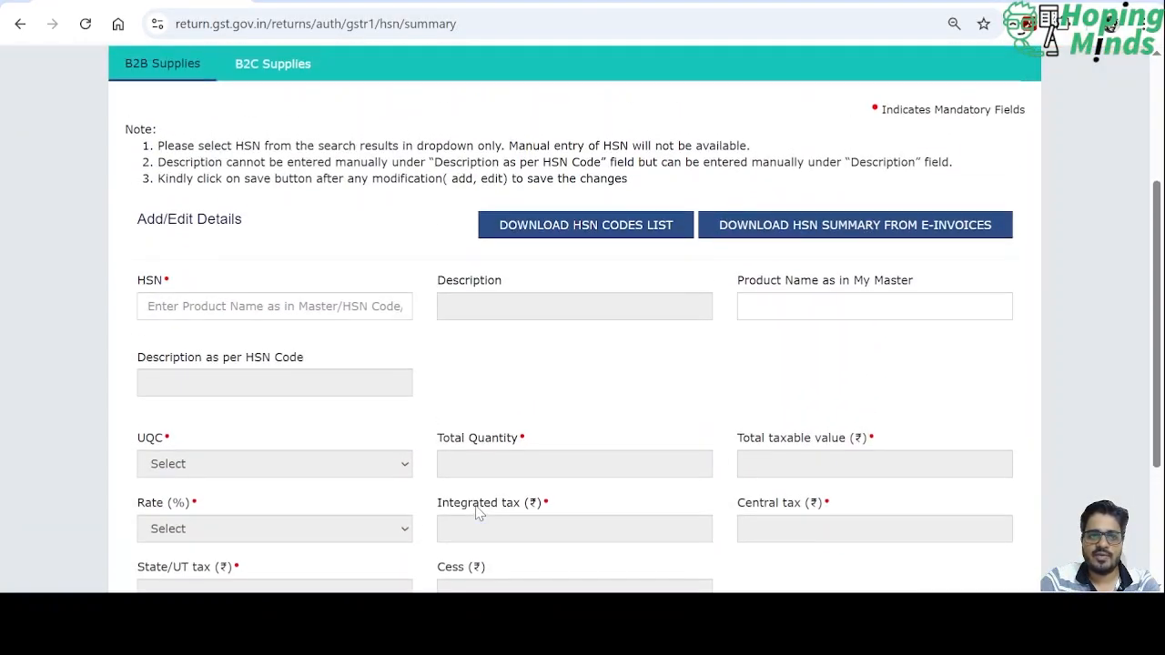
click(306, 302)
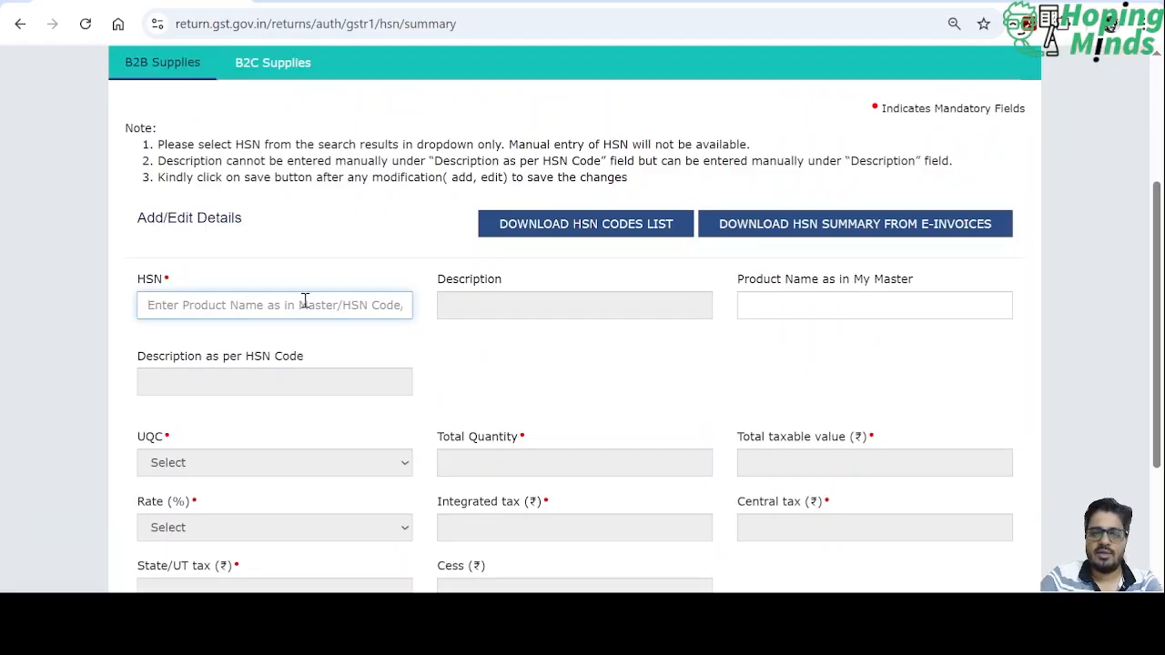
text(9983)
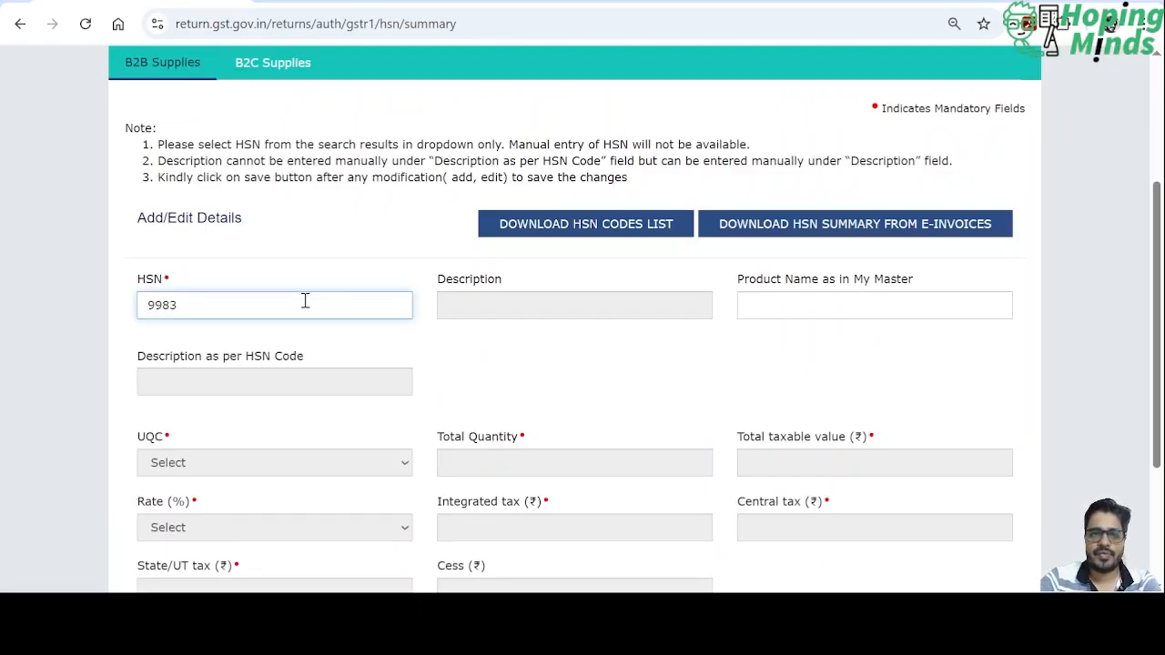
click(315, 353)
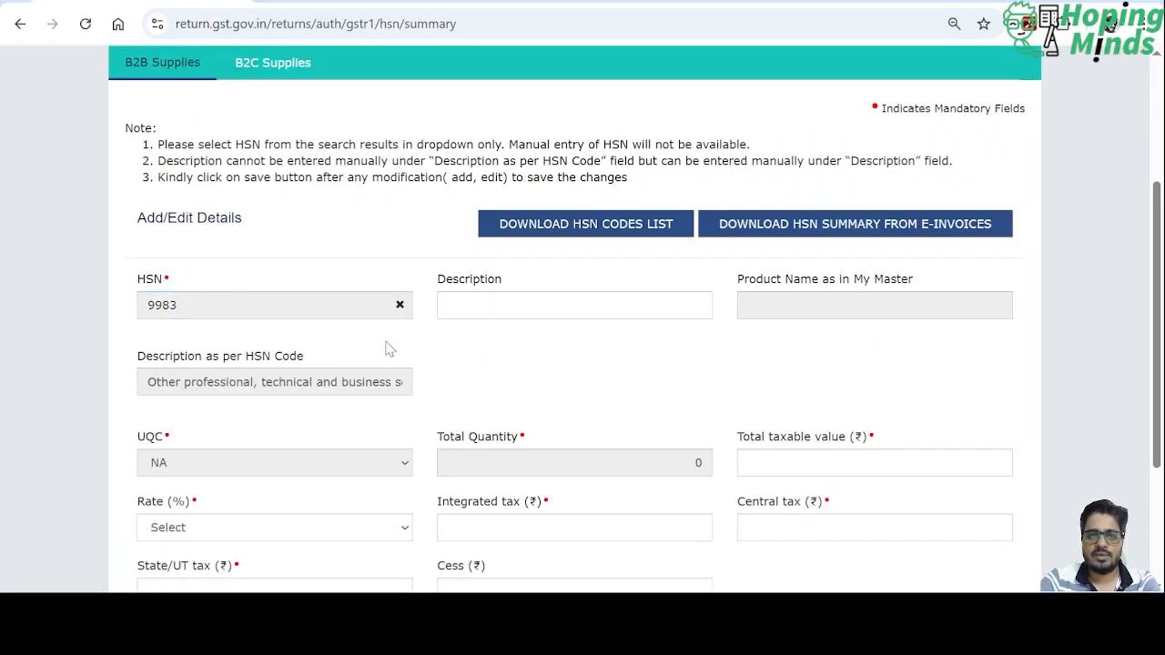
click(551, 306)
text(Man)
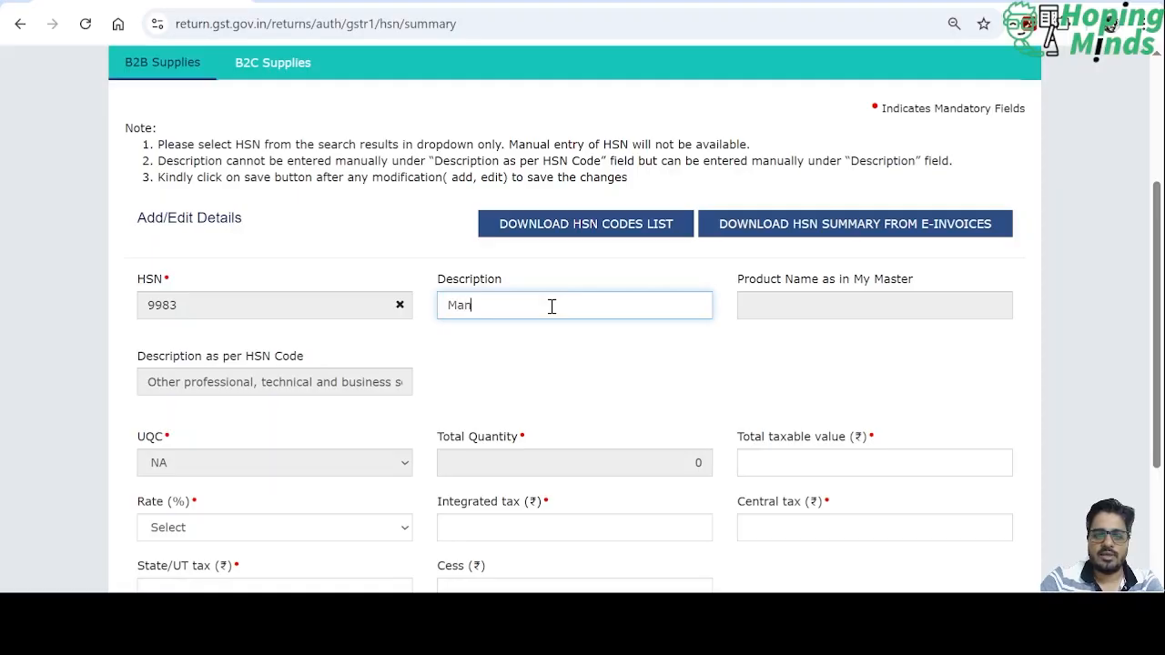
text(agement Consulting)
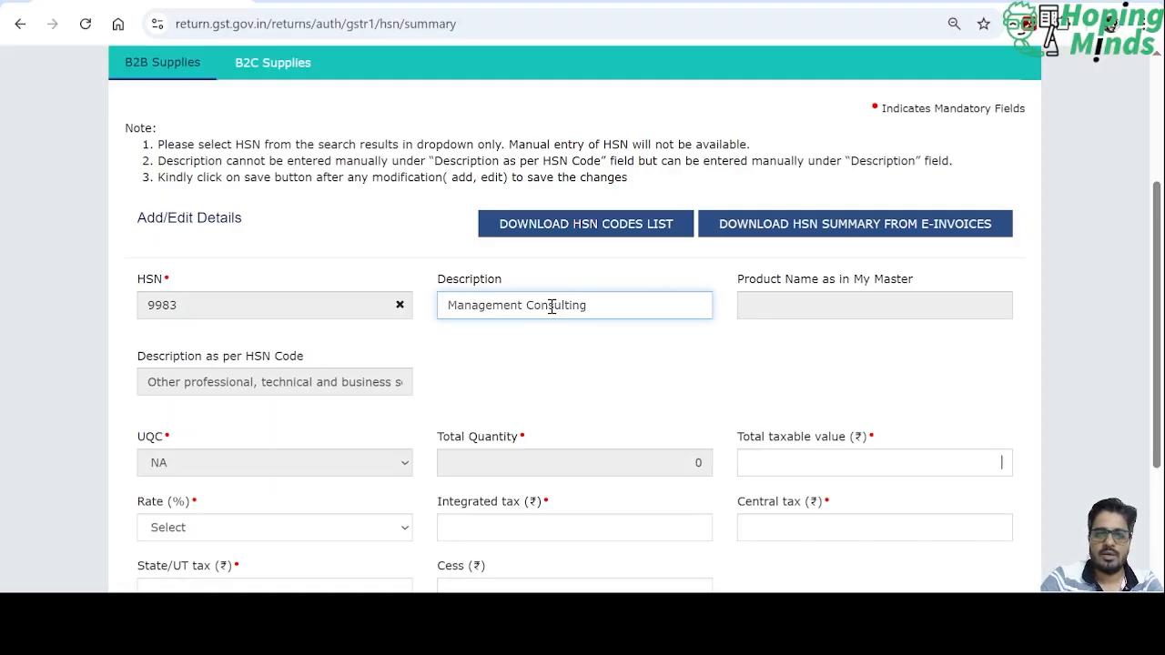
Step: Set the re-entered B2B HSN record's total taxable value to 10,000 and its rate to 18%
key(Tab)
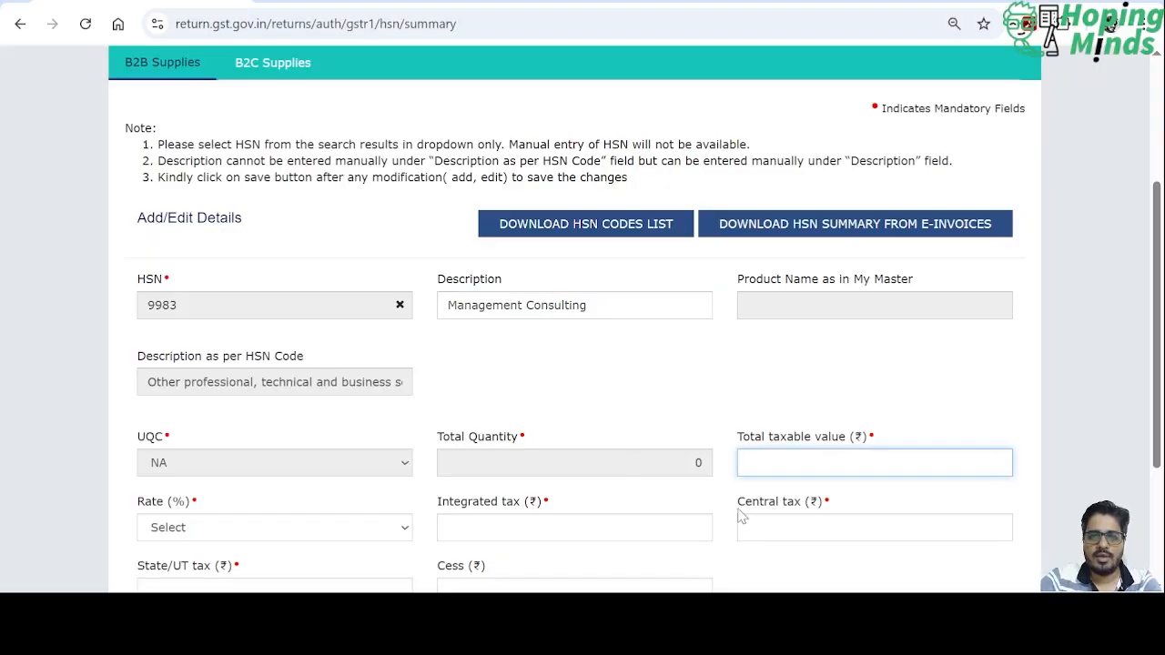
text(10,0)
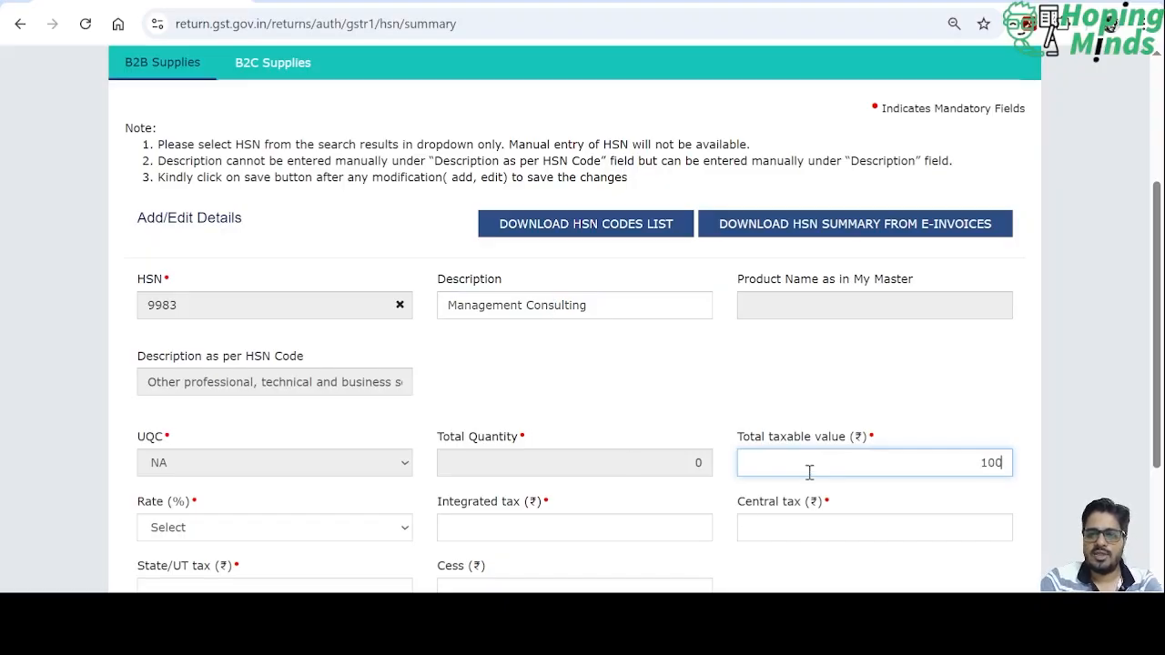
text(00)
key(Tab)
scroll(325, 325, down, 1)
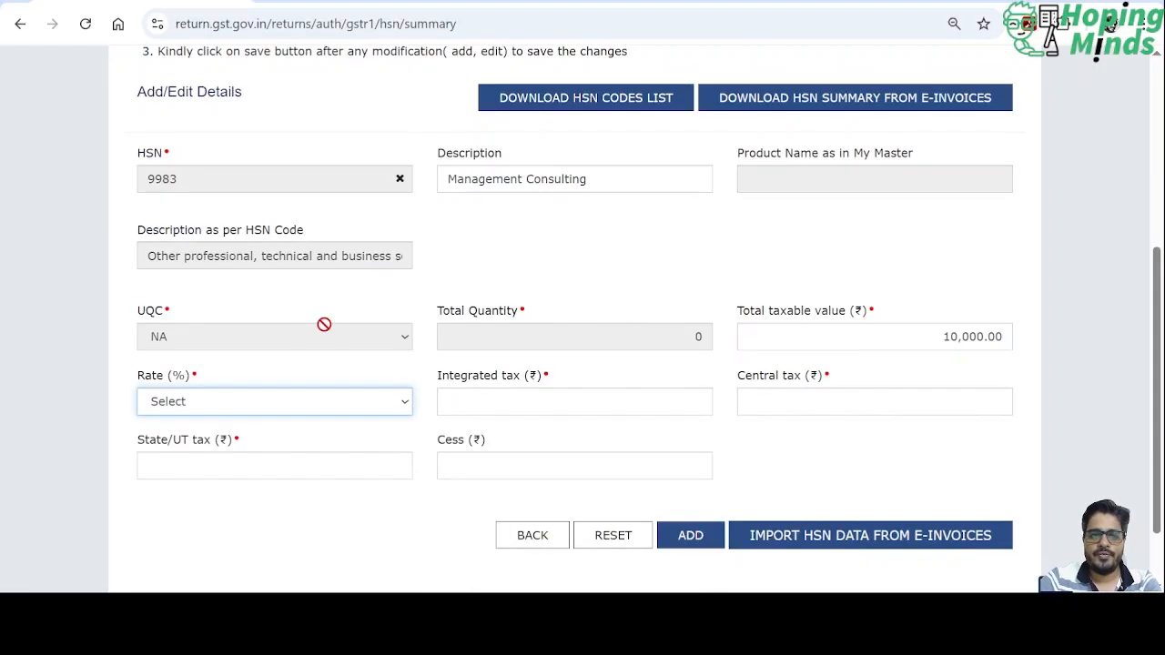
click(351, 399)
click(277, 353)
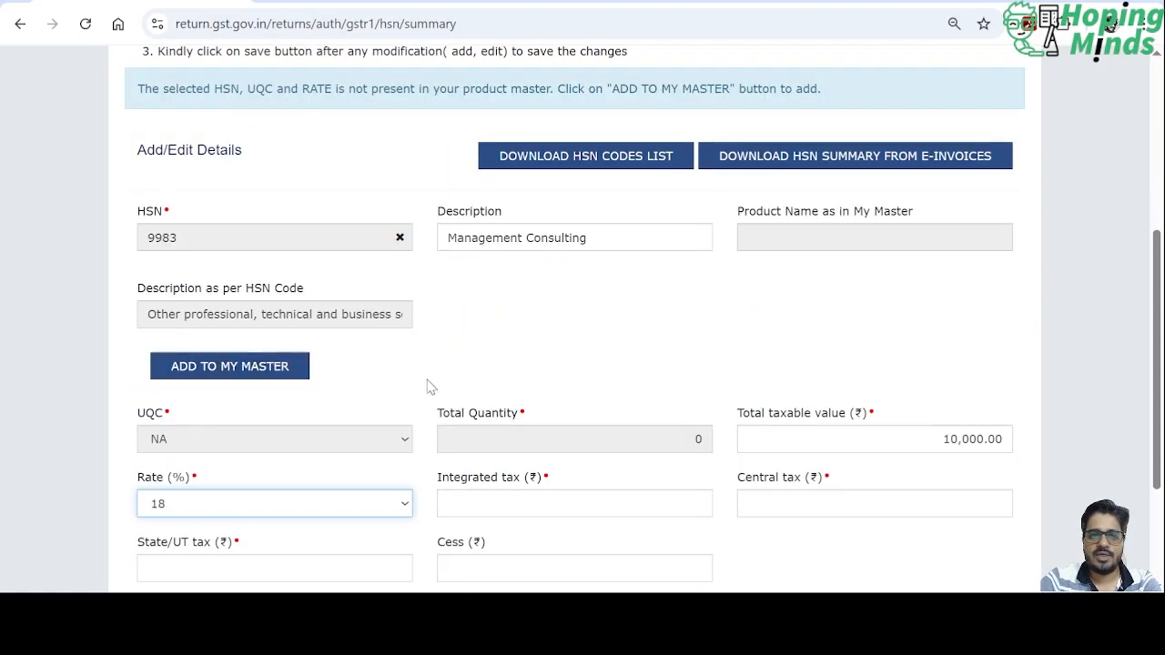
Step: Set the B2B HSN record's integrated tax to 0 and central tax to 900, and add the record
click(557, 493)
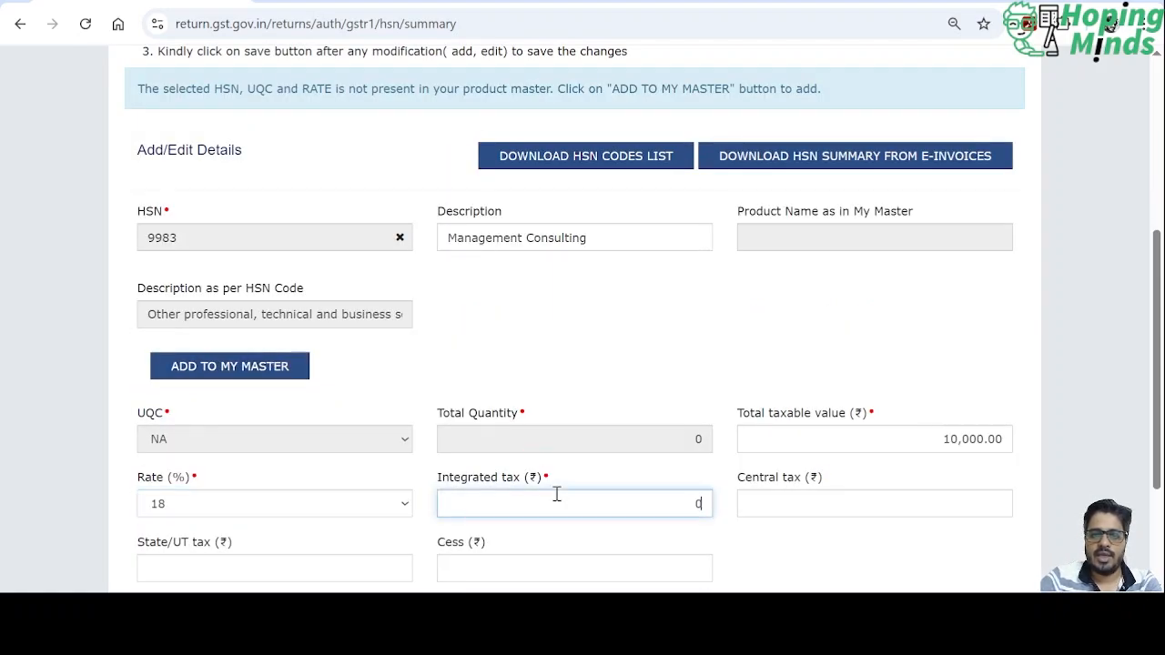
text(0)
key(Tab)
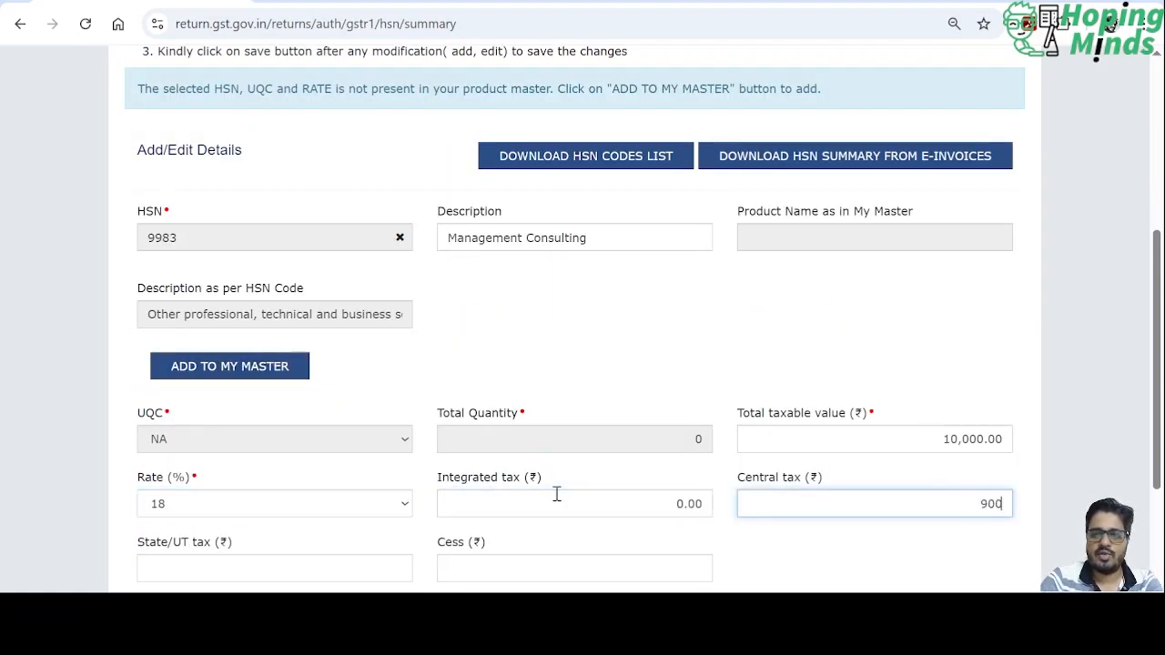
key(Tab)
text(900)
key(Tab)
scroll(557, 493, down, 3)
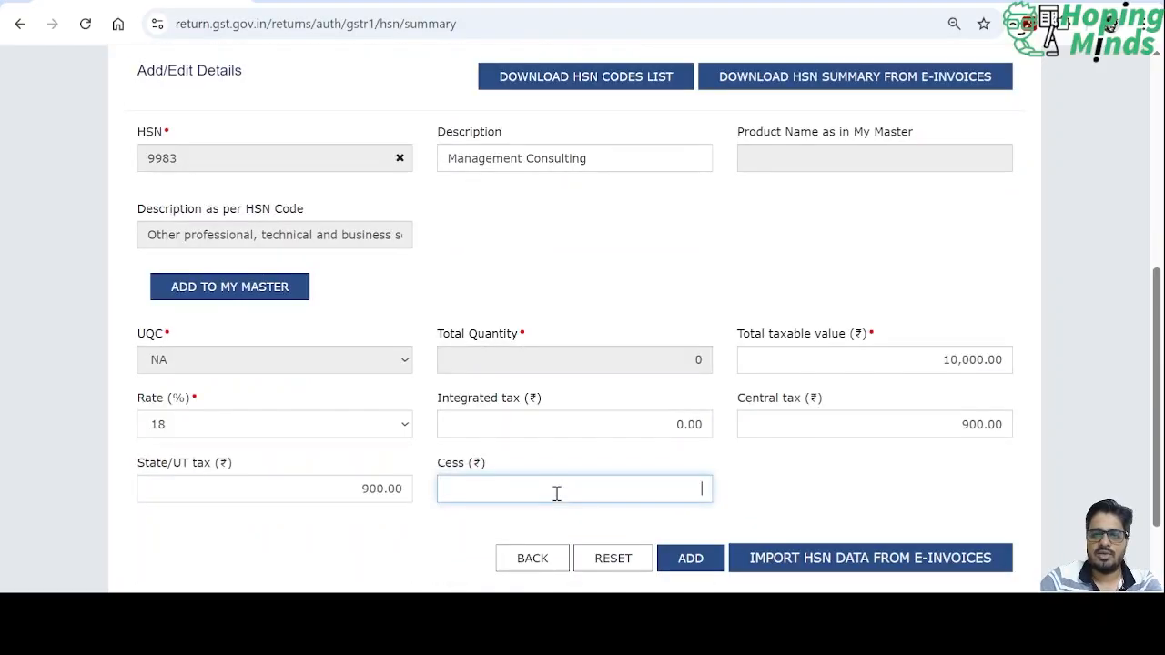
click(683, 515)
Step: Save the added B2B HSN record for code 9983 and return to the GSTR-1 overview
scroll(682, 519, down, 8)
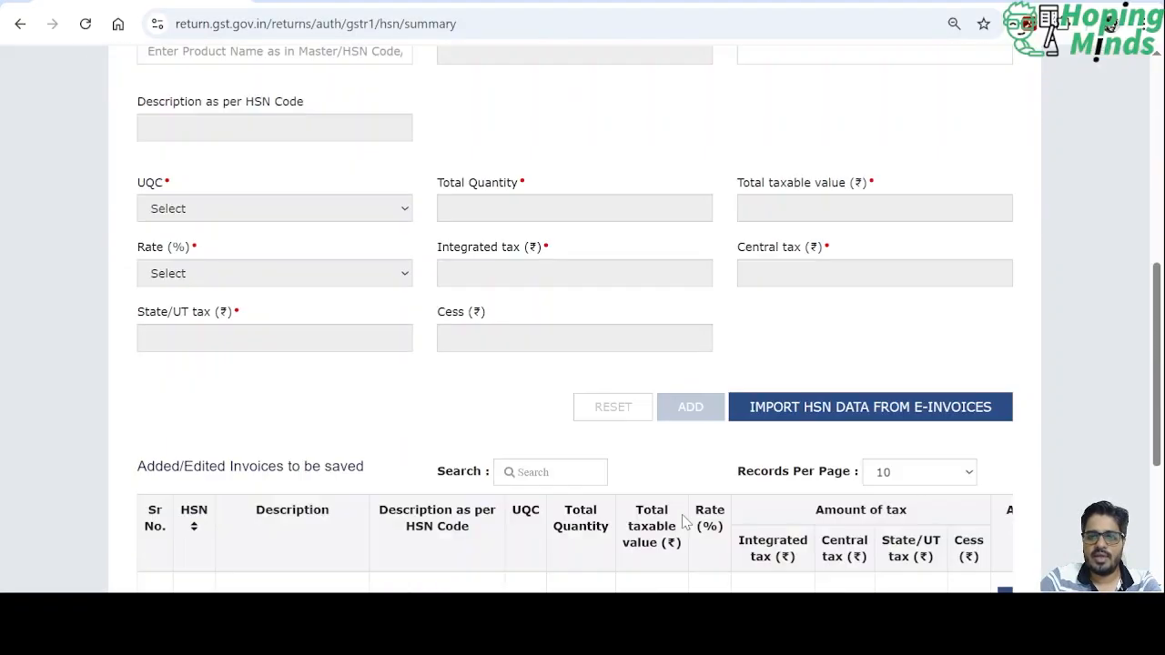
click(876, 405)
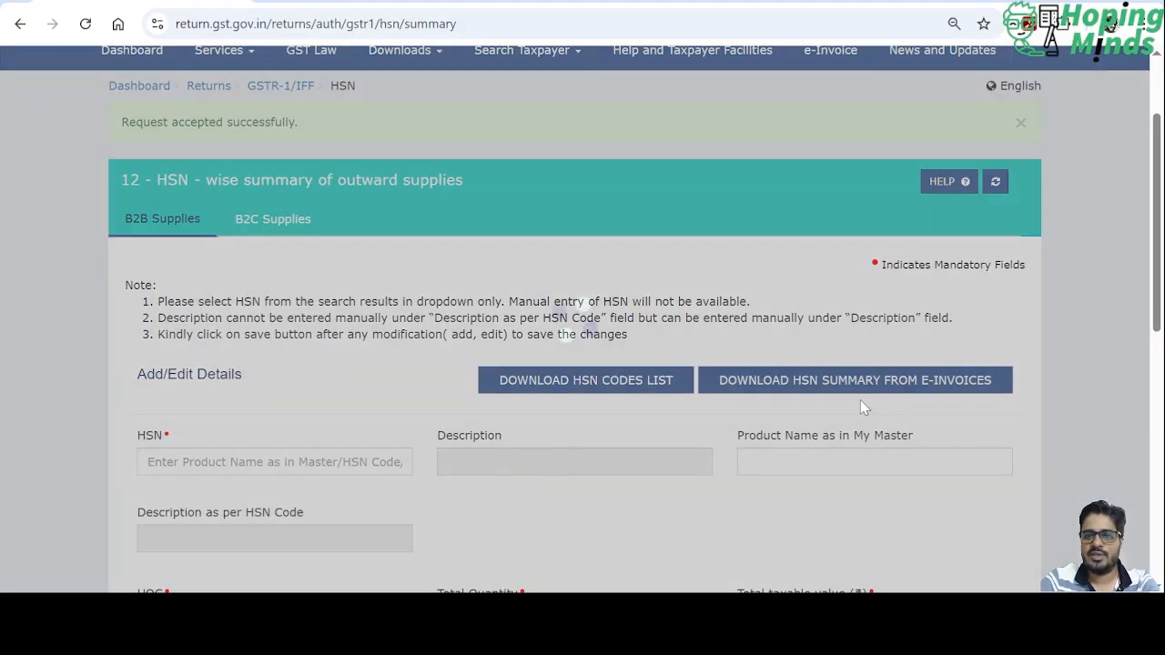
scroll(860, 399, down, 10)
click(972, 472)
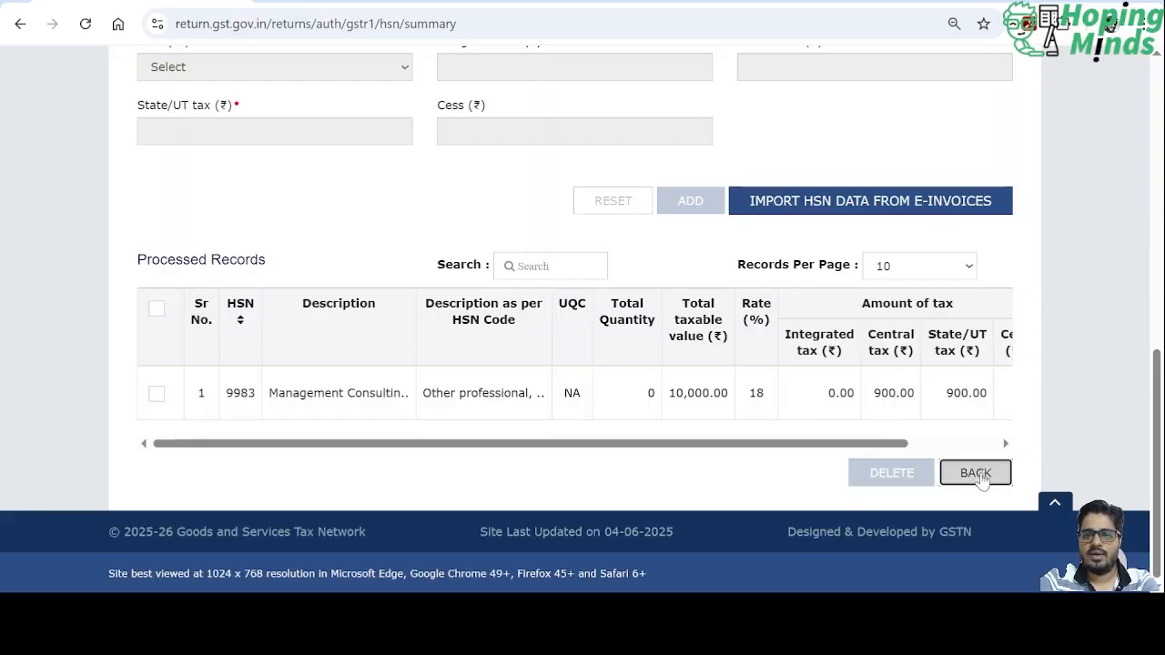
Step: Open Documents Issued and add an outward supply invoice row with serial numbers from ABC/25-26/20 to ABC/25-26/32
scroll(661, 391, down, 3)
scroll(660, 397, down, 5)
scroll(660, 397, up, 3)
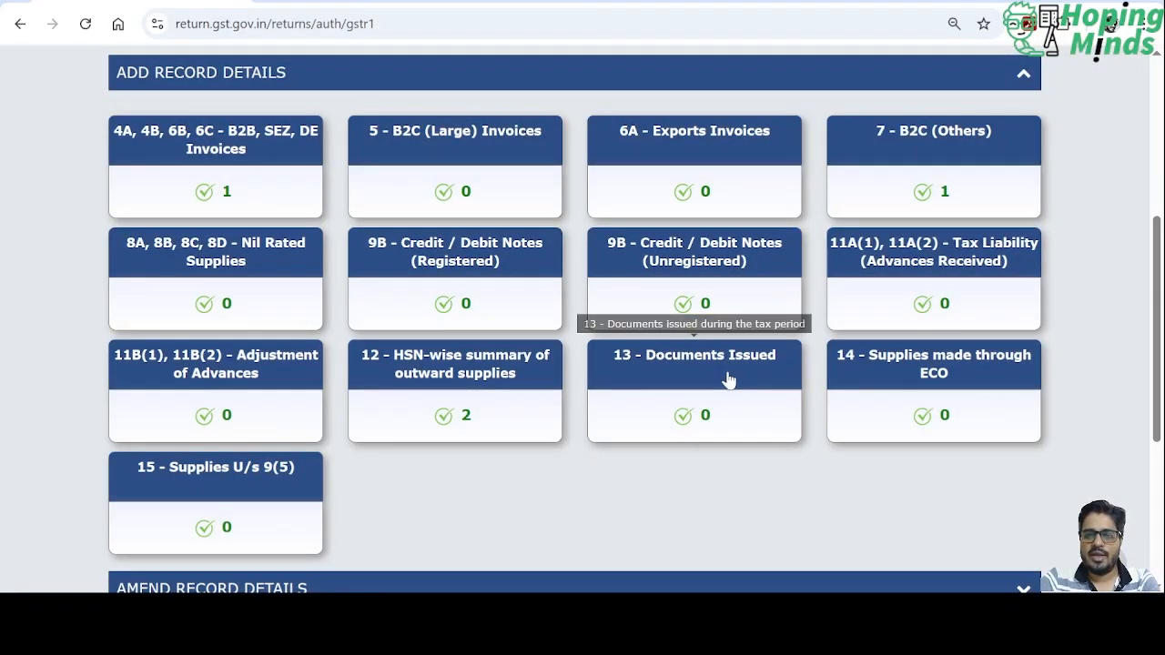
click(710, 376)
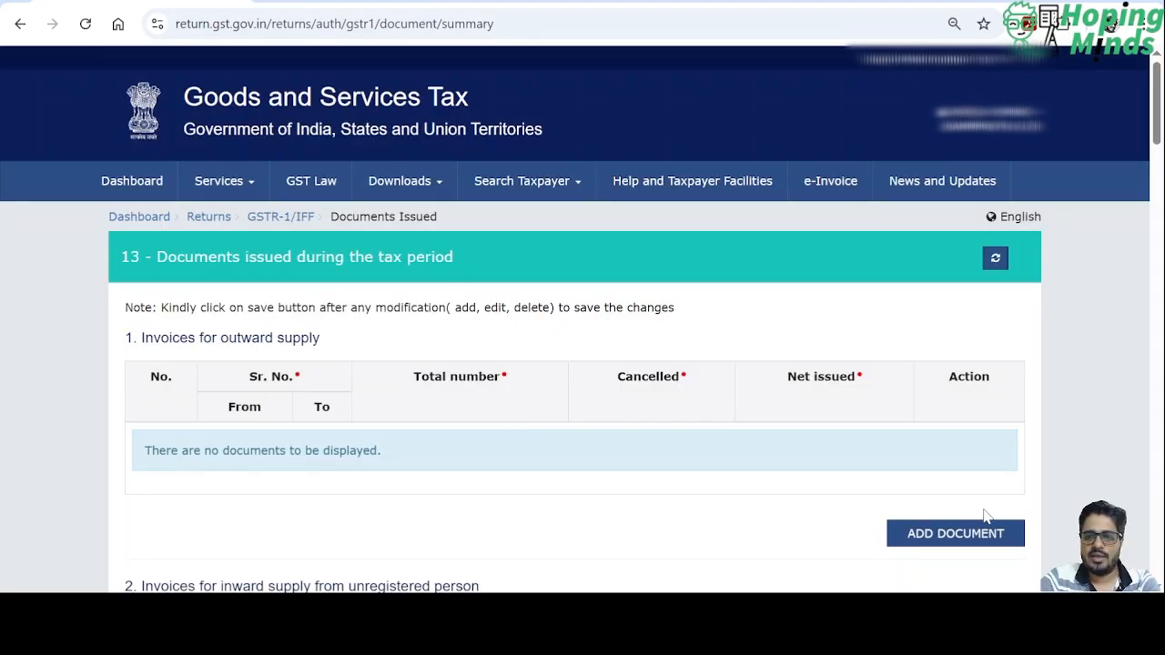
click(951, 543)
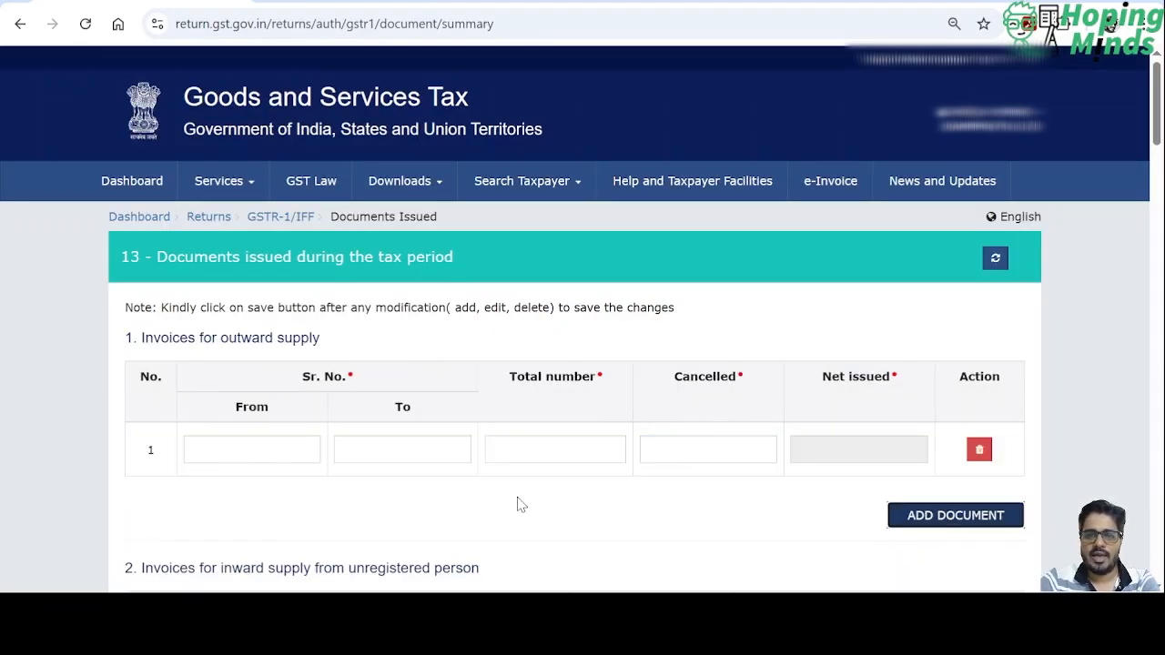
click(224, 453)
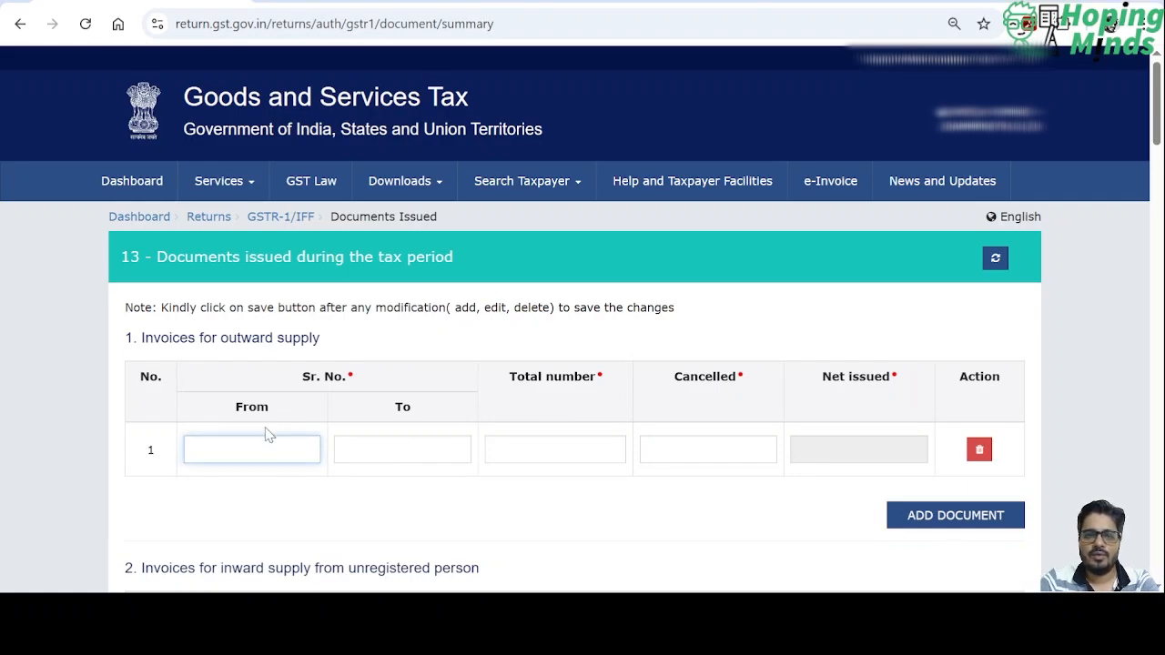
text(ABC/25-26/10)
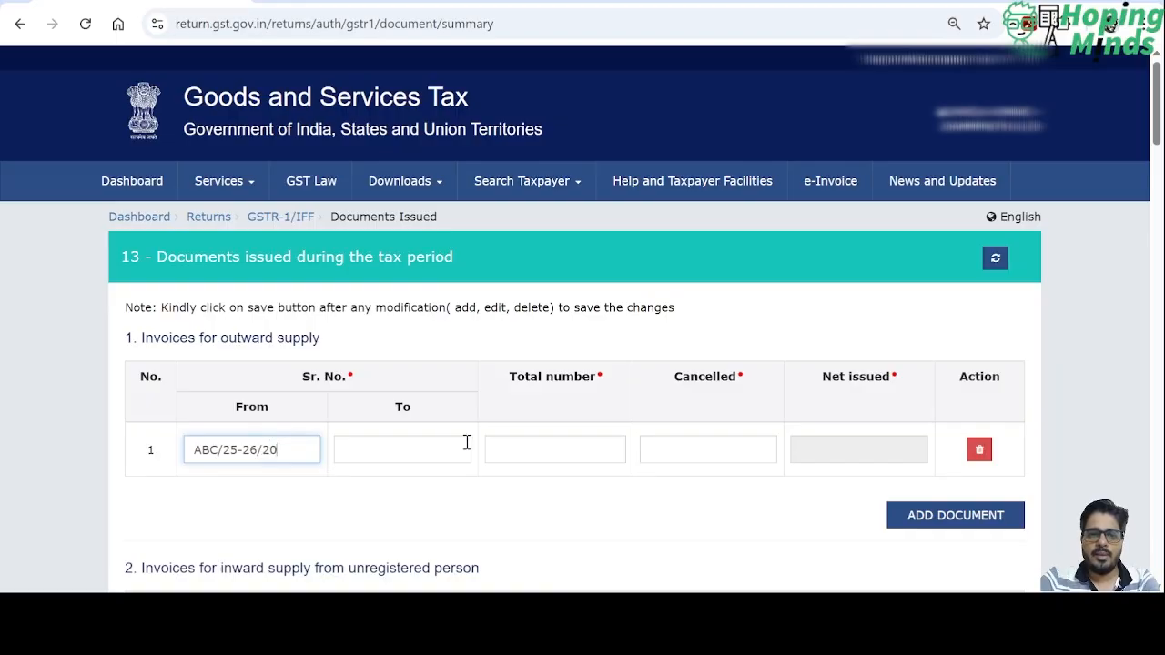
click(434, 450)
text(ABC/25-26/20)
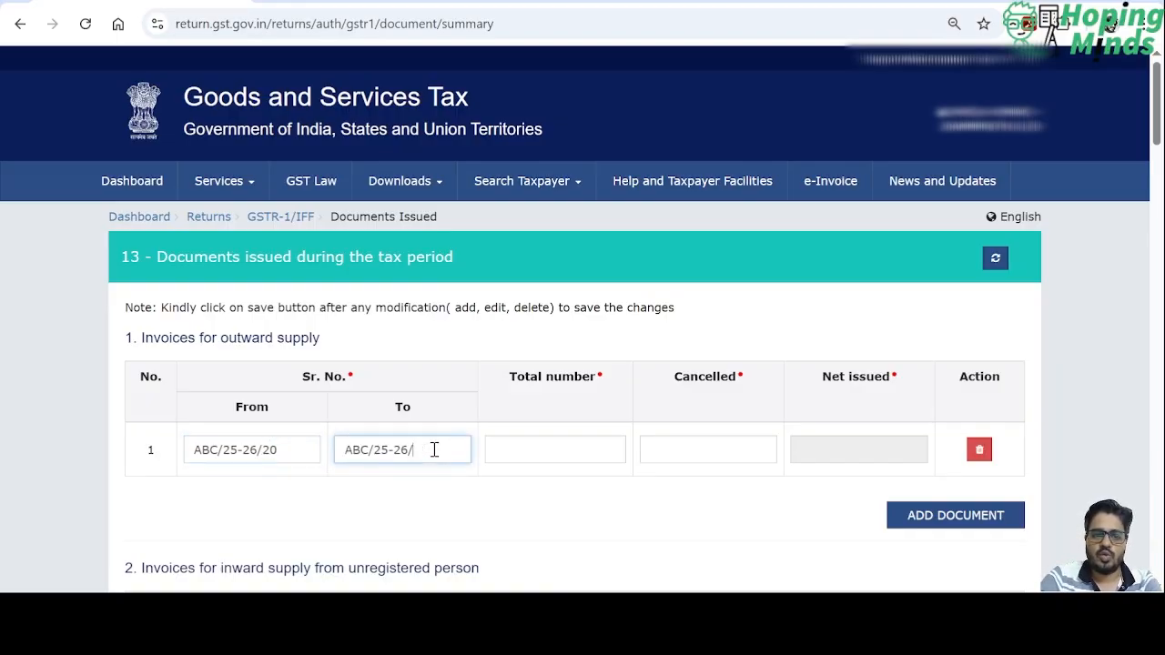
Step: Set the outward supply invoice row's total number to 13 and its cancelled count to 0
key(Tab)
text(1)
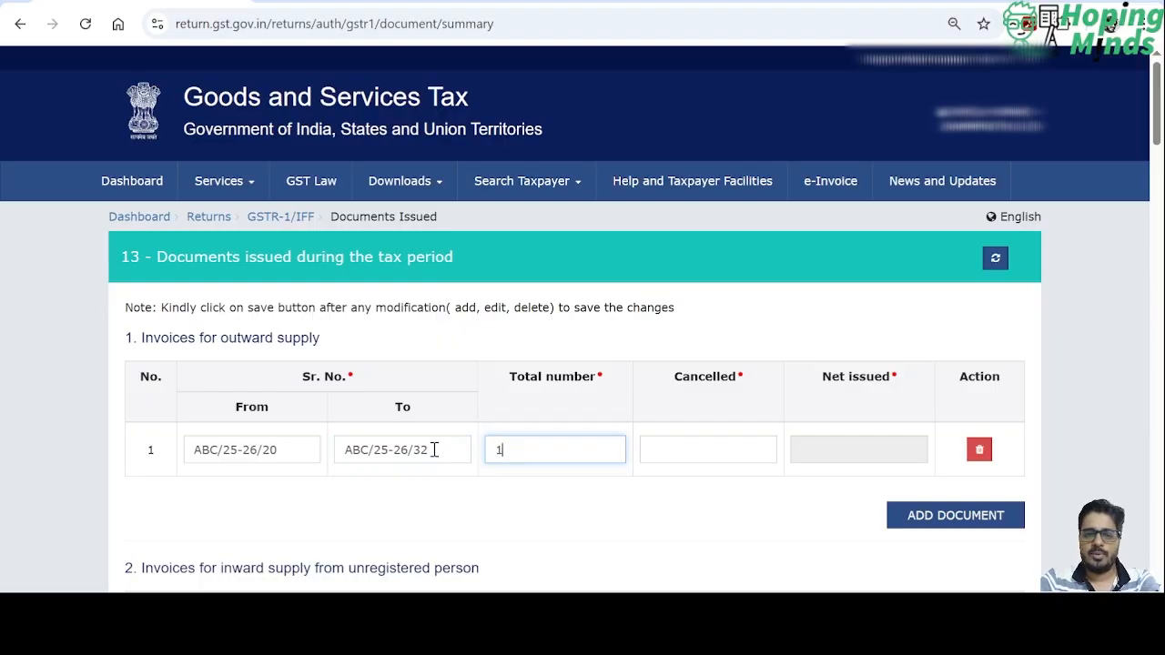
text(3)
key(Tab)
text(0)
key(Tab)
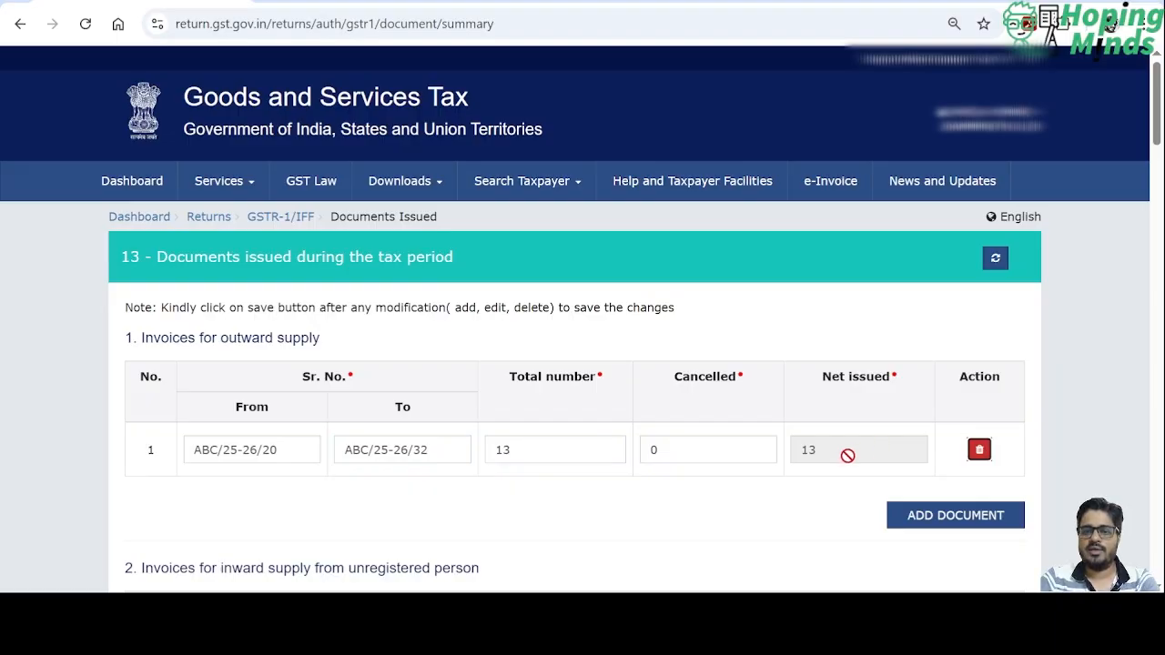
Step: Save the issued documents details and return to the GSTR-1 overview
scroll(847, 462, down, 20)
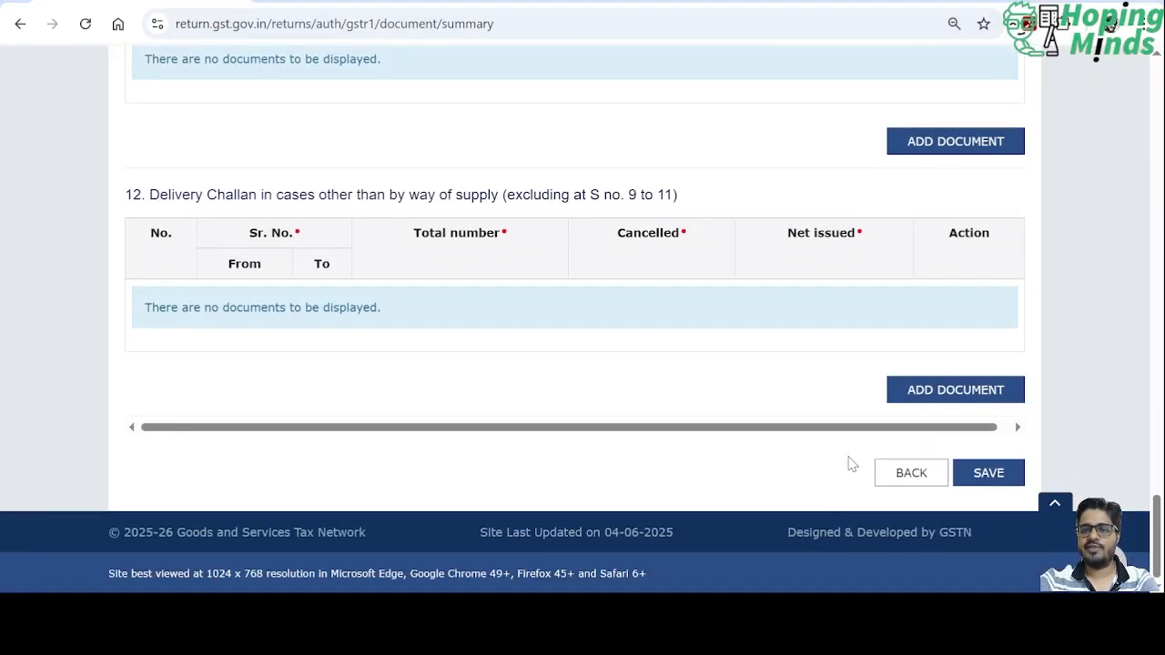
click(988, 475)
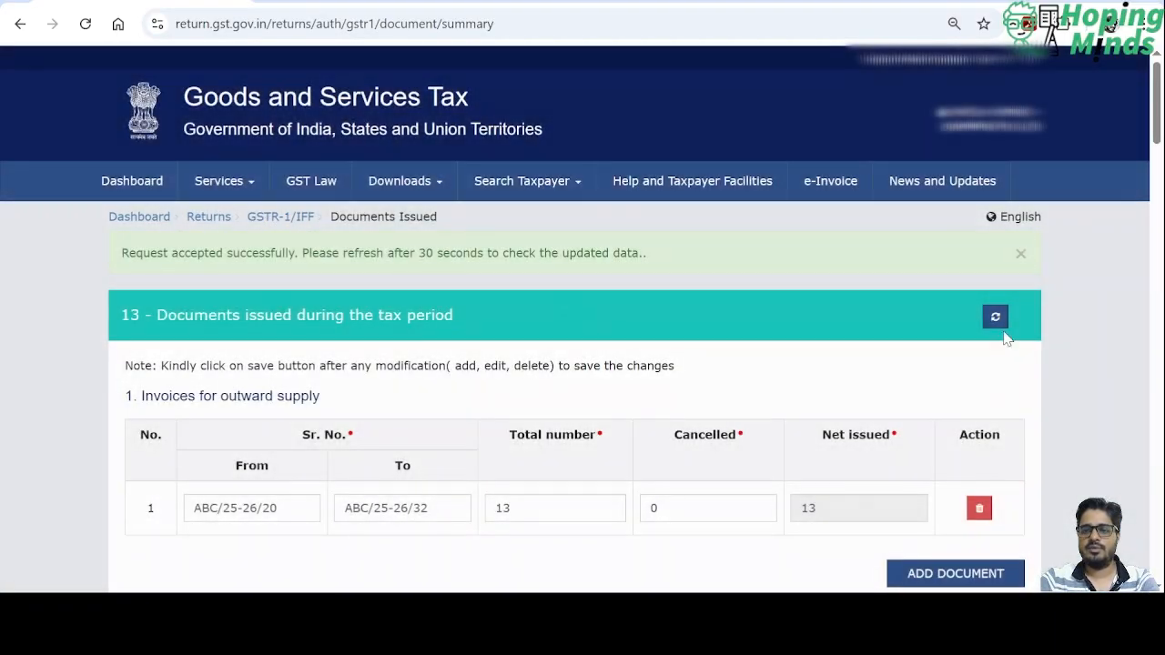
scroll(996, 213, down, 15)
scroll(996, 212, down, 6)
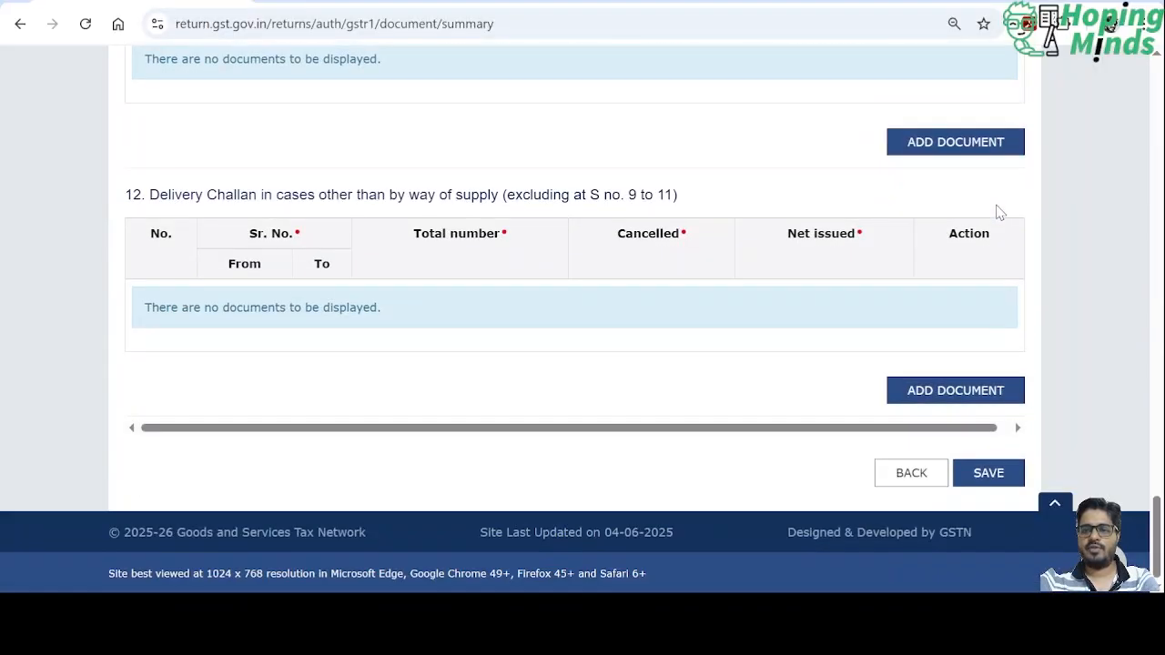
click(912, 474)
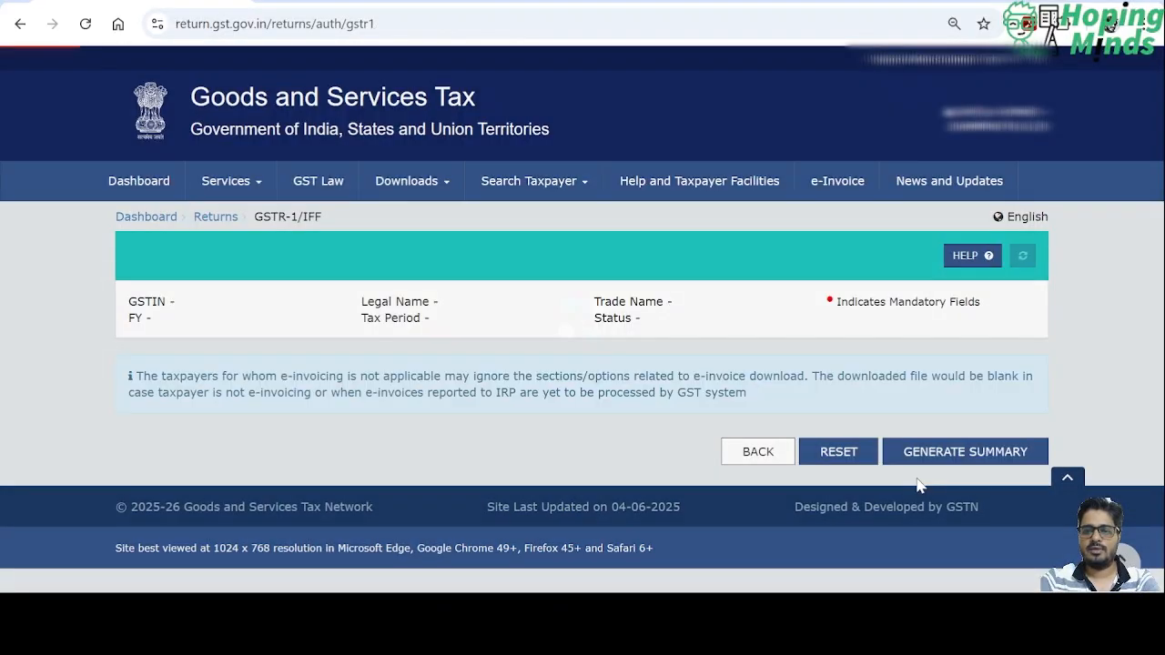
Step: Check the record counts in the overview, generate the GSTR-1 summary and refresh the return's status
scroll(916, 483, down, 10)
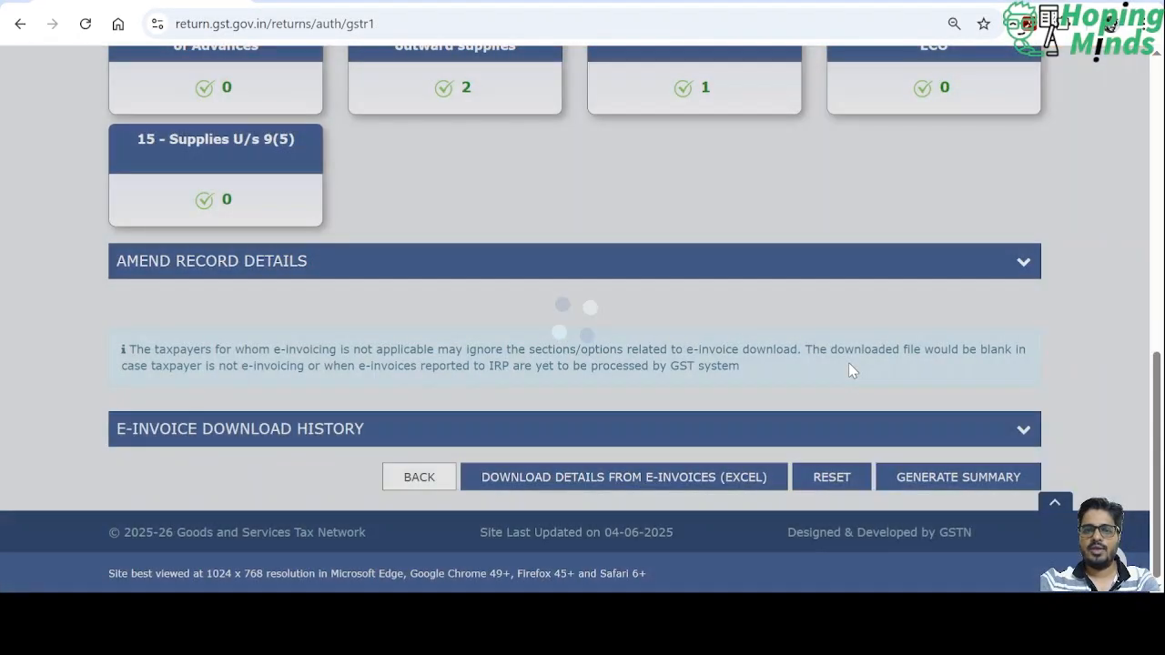
scroll(848, 364, up, 3)
scroll(848, 369, up, 3)
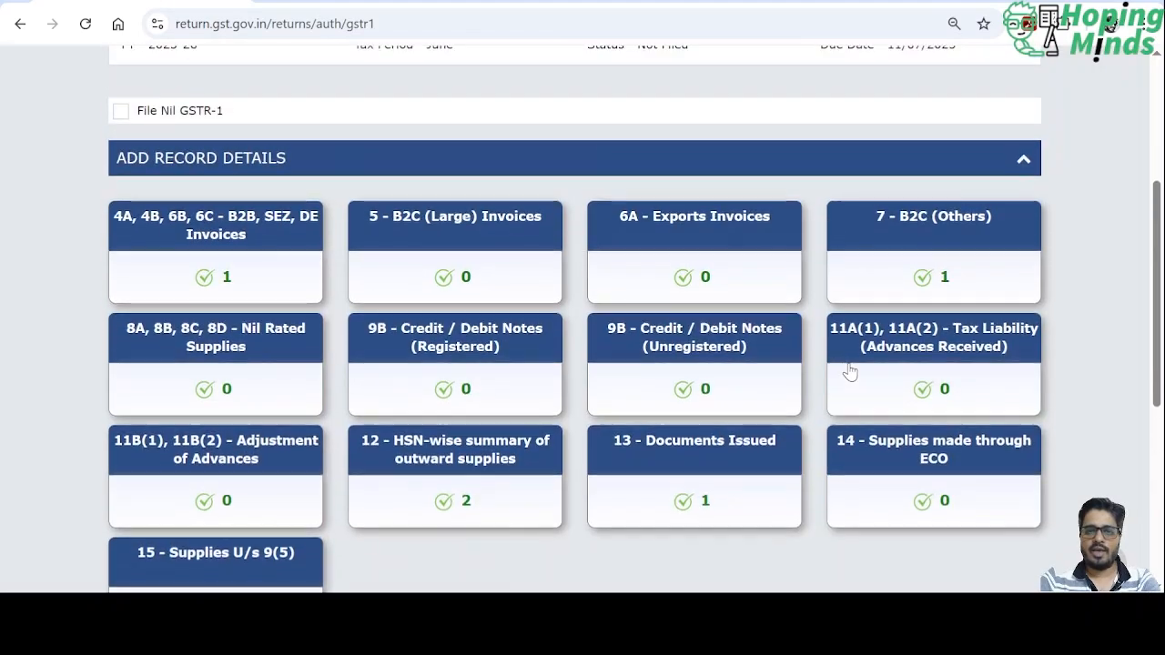
scroll(848, 368, down, 3)
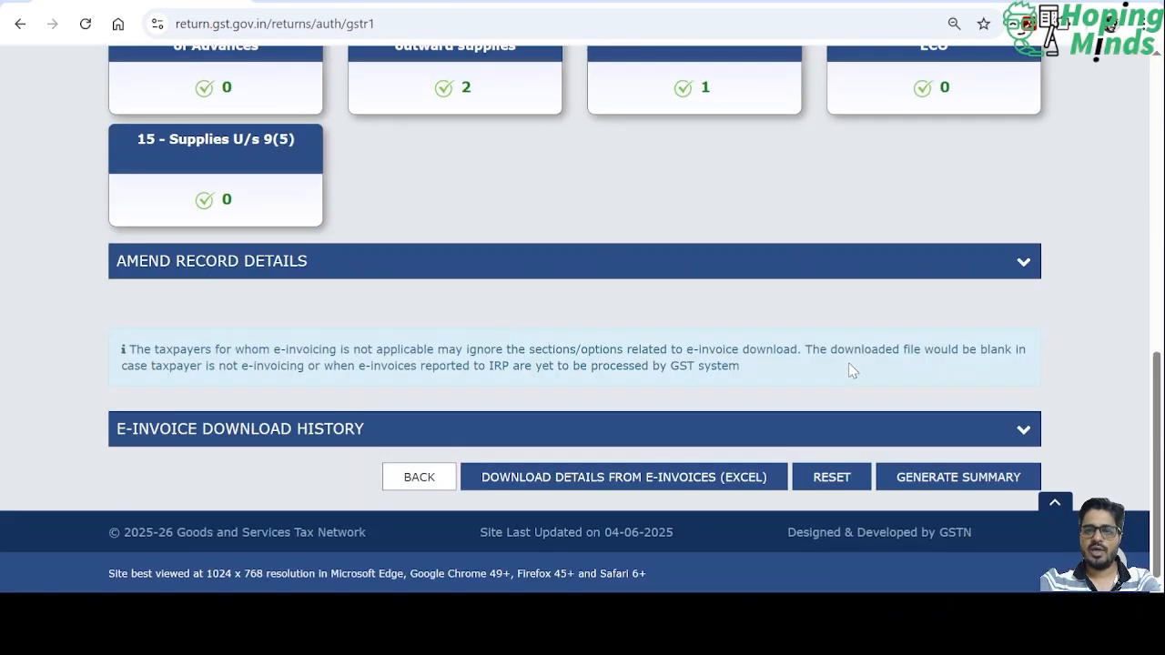
click(914, 477)
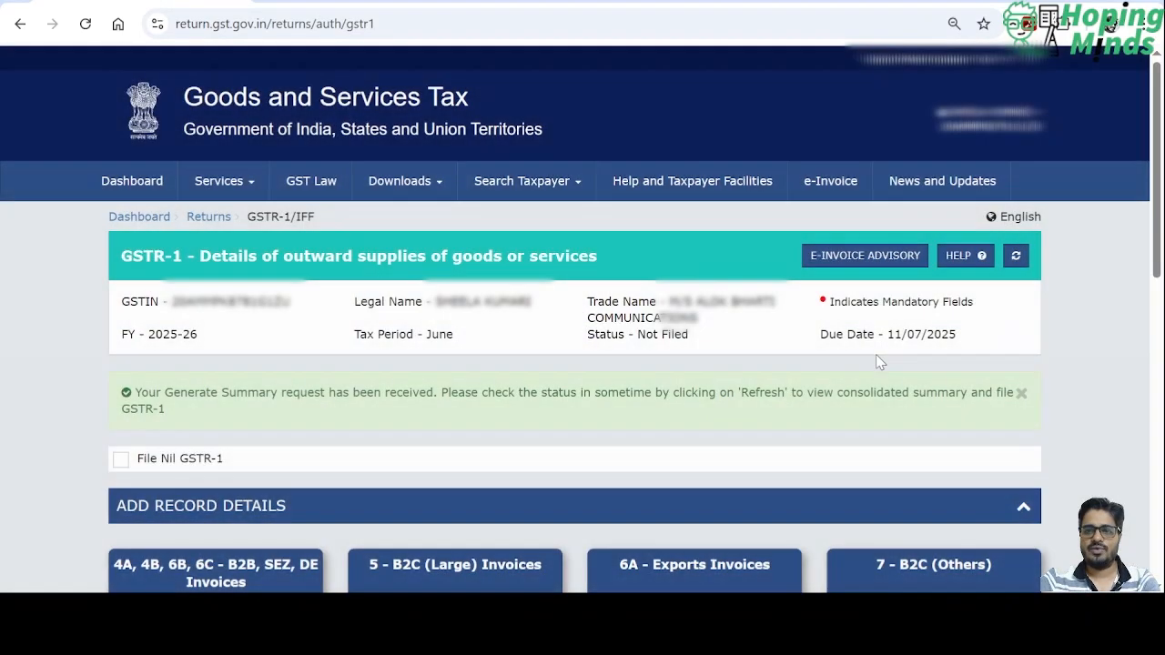
click(1015, 259)
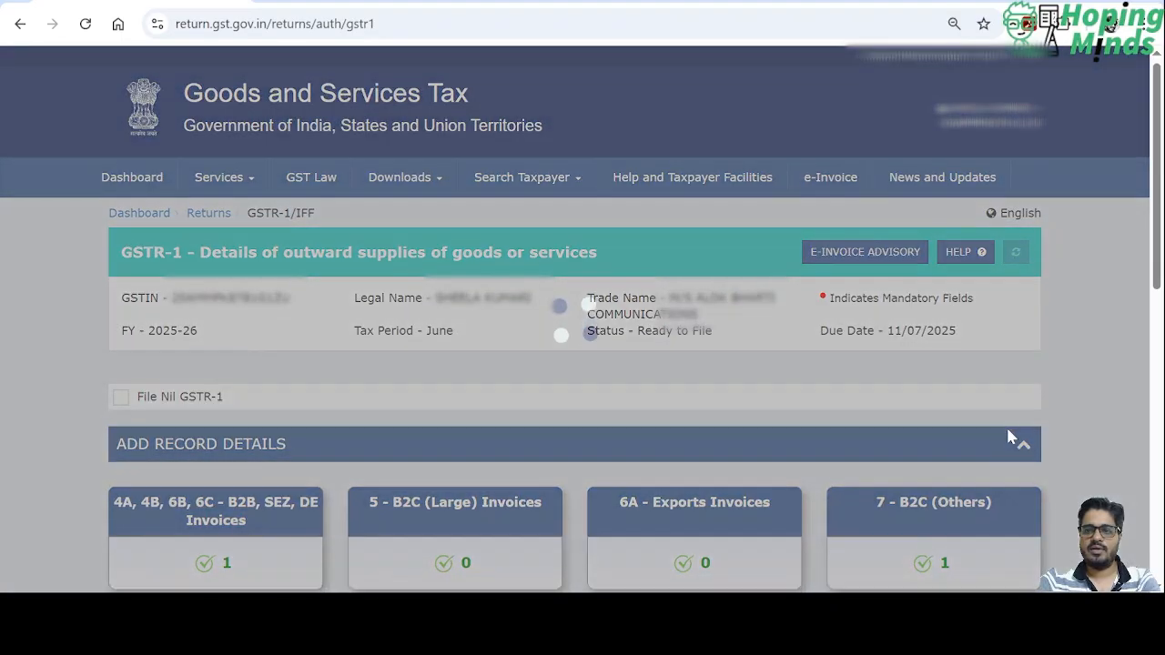
Step: Proceed to the filing summary and review the consolidated figures from B2B supplies through the HSN-wise summary
scroll(924, 455, down, 10)
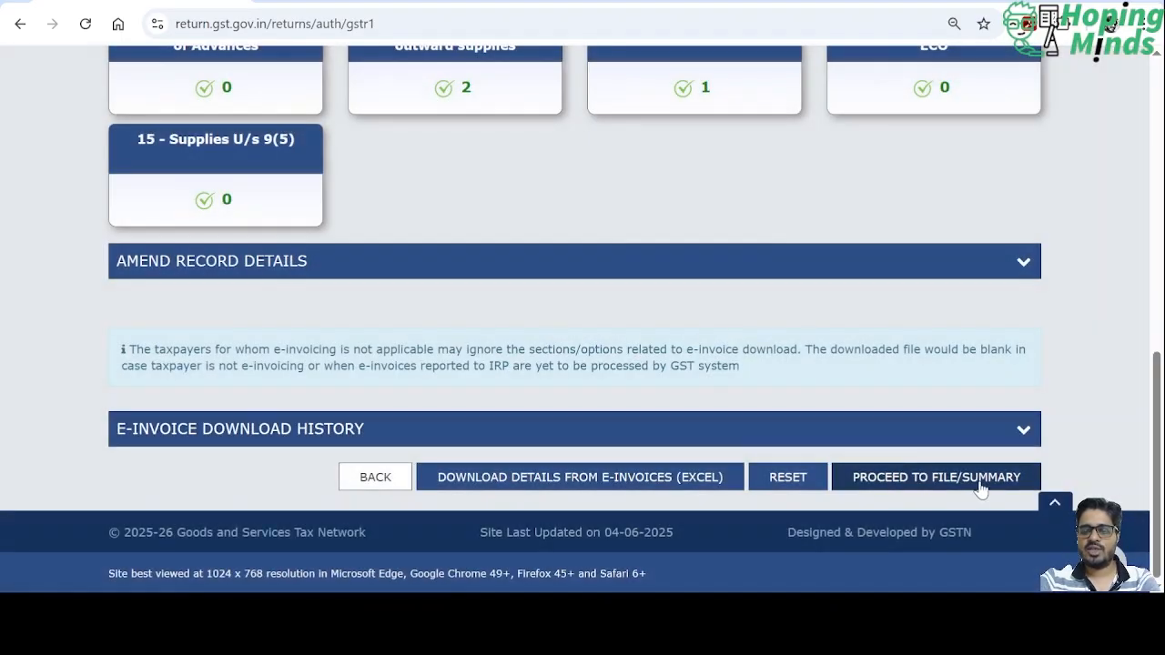
click(923, 491)
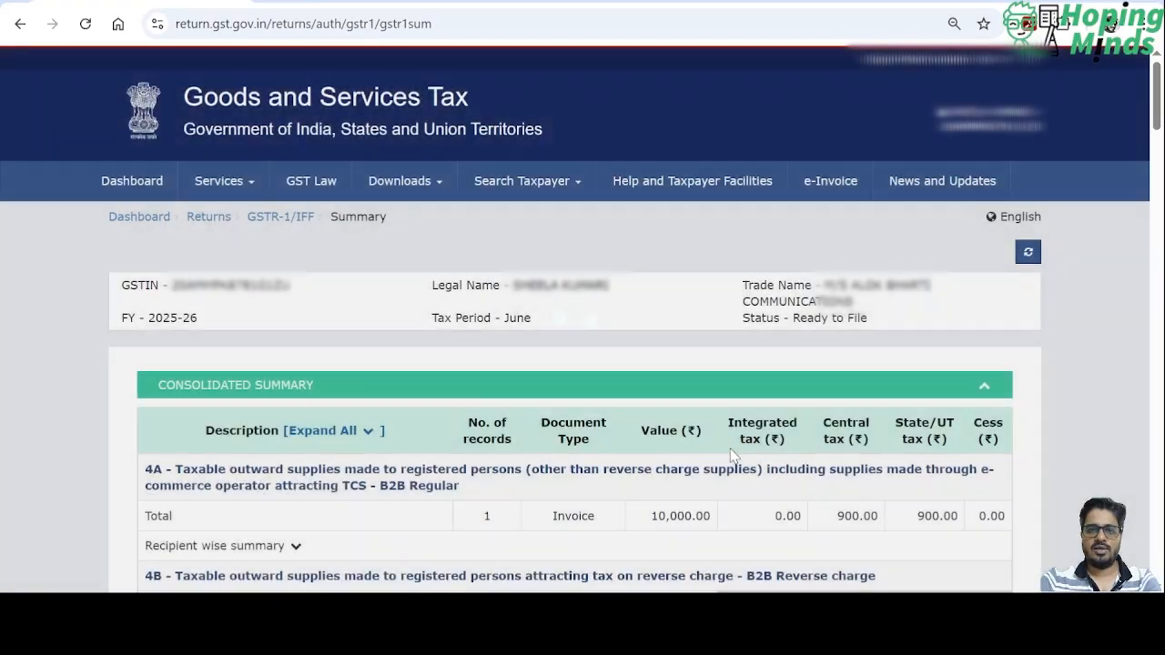
scroll(729, 455, down, 3)
scroll(730, 456, down, 1)
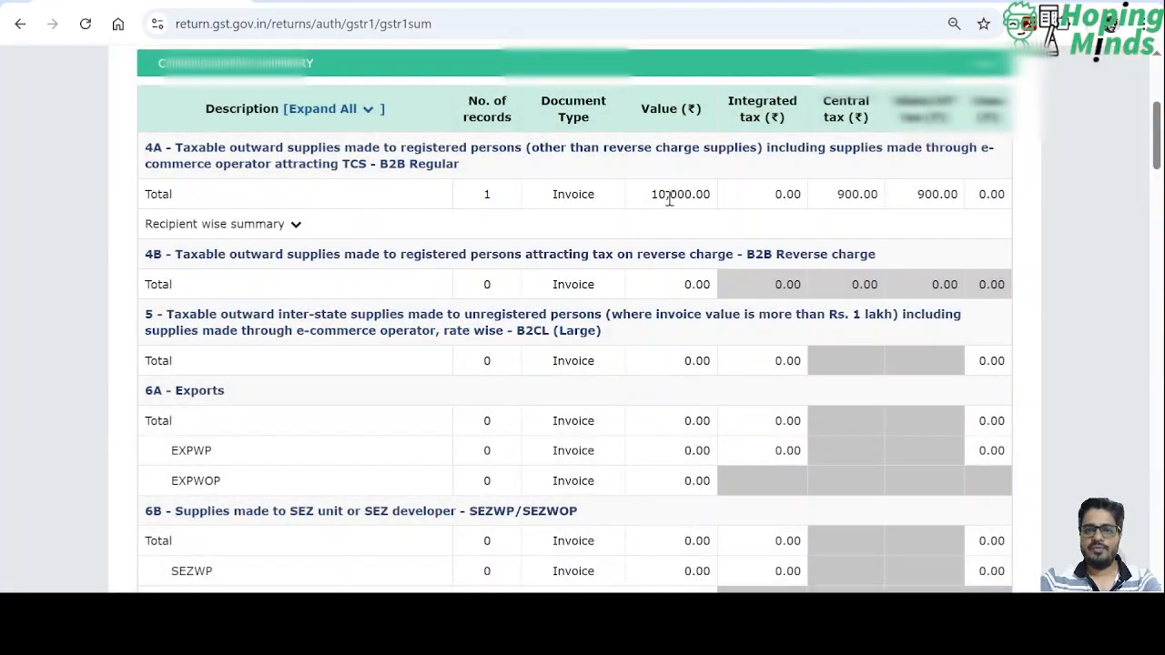
scroll(667, 204, down, 3)
scroll(671, 205, down, 2)
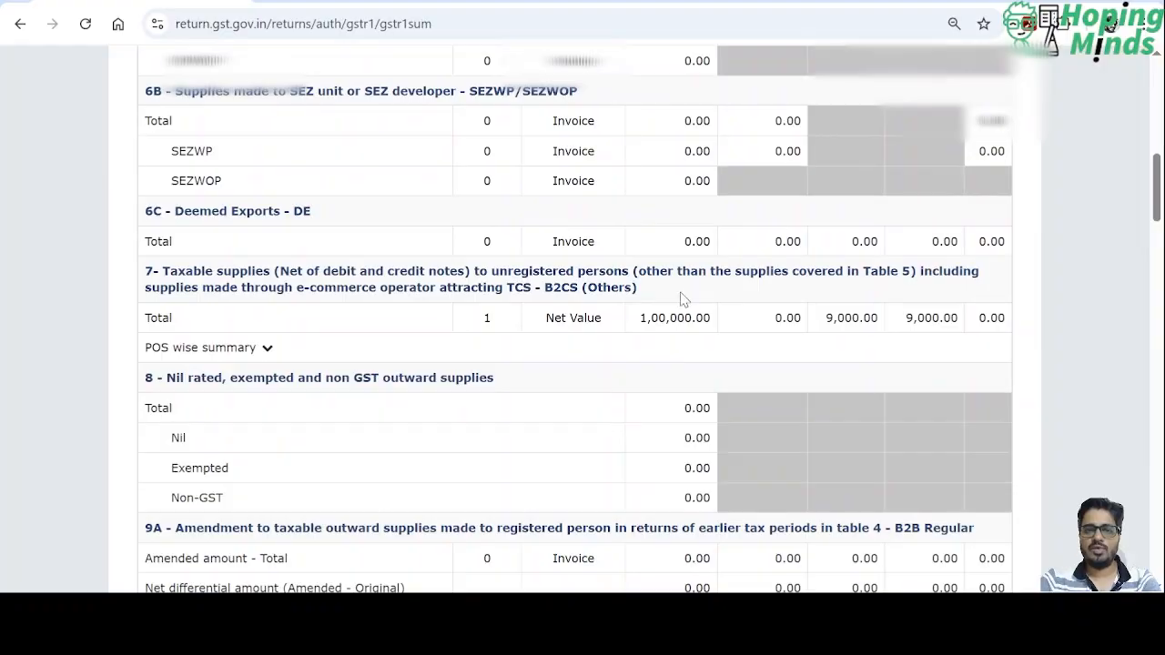
scroll(684, 310, down, 8)
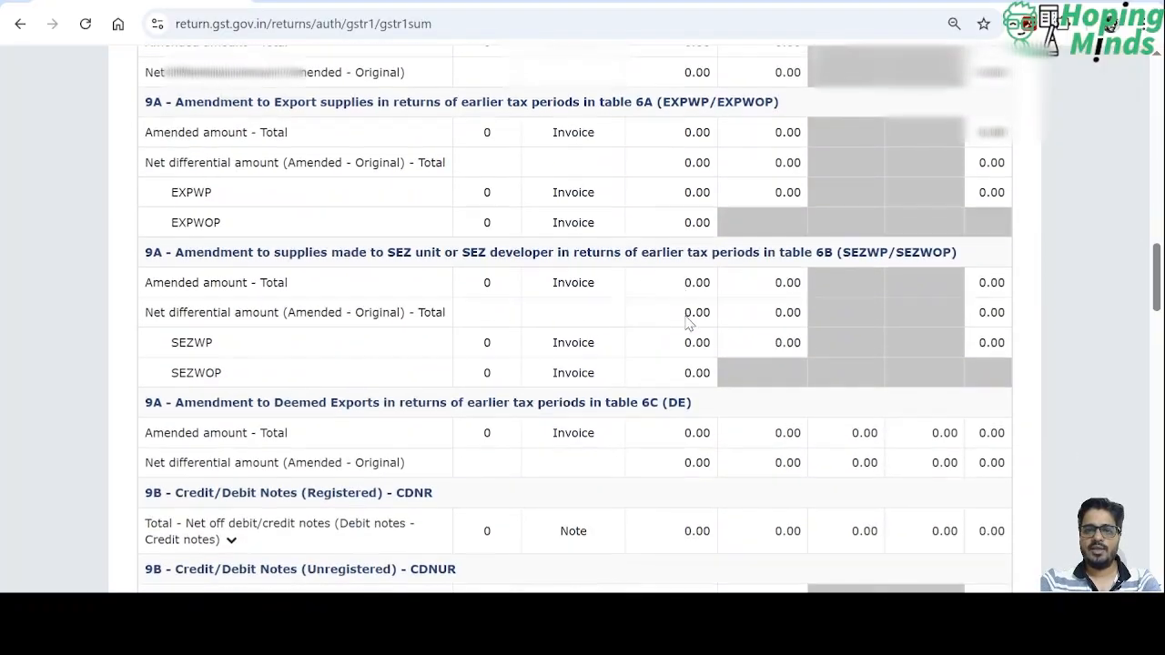
scroll(689, 321, down, 10)
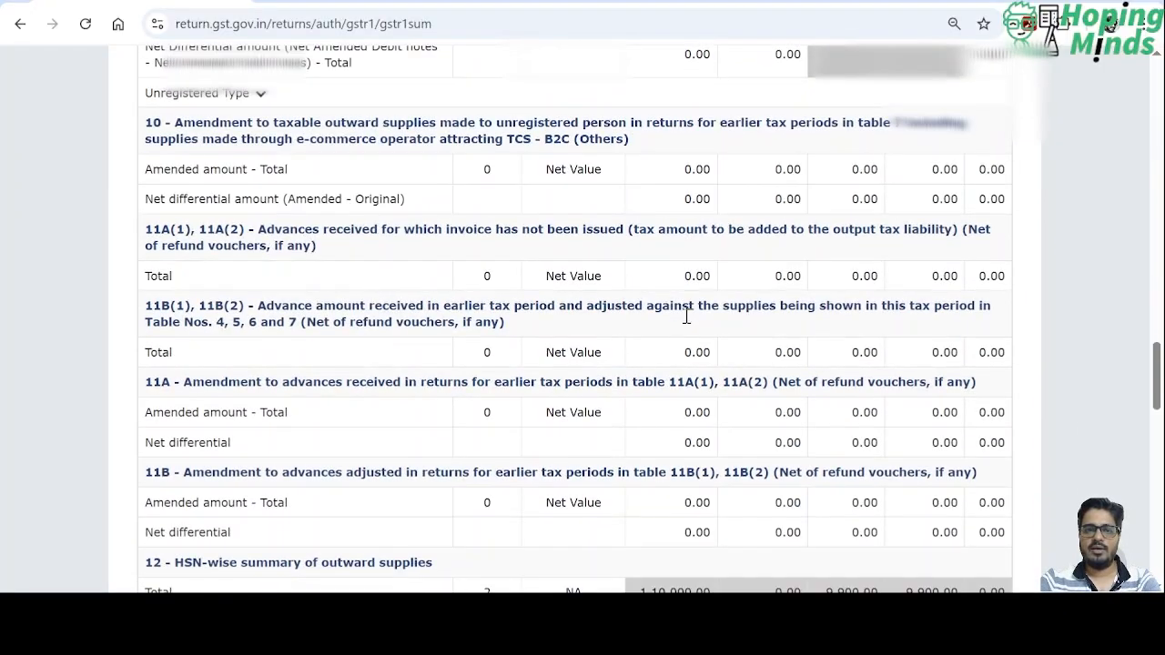
scroll(687, 318, down, 4)
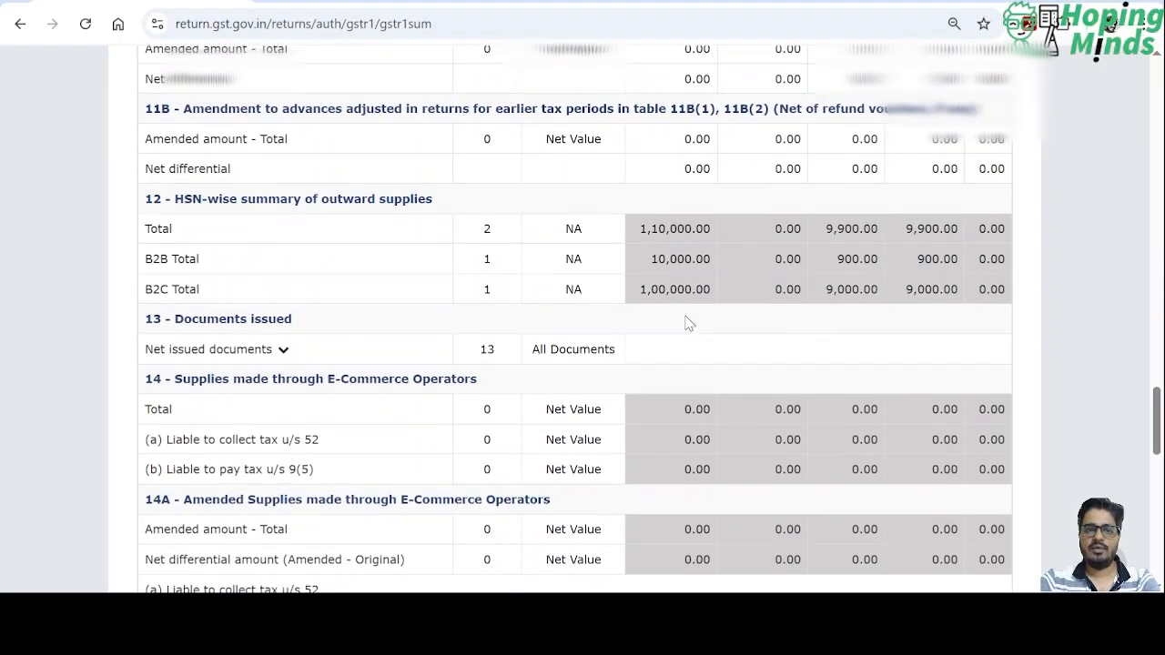
Step: Expand the net issued documents and examine the remaining summary sections, the HSN-wise totals and the total liability
click(280, 338)
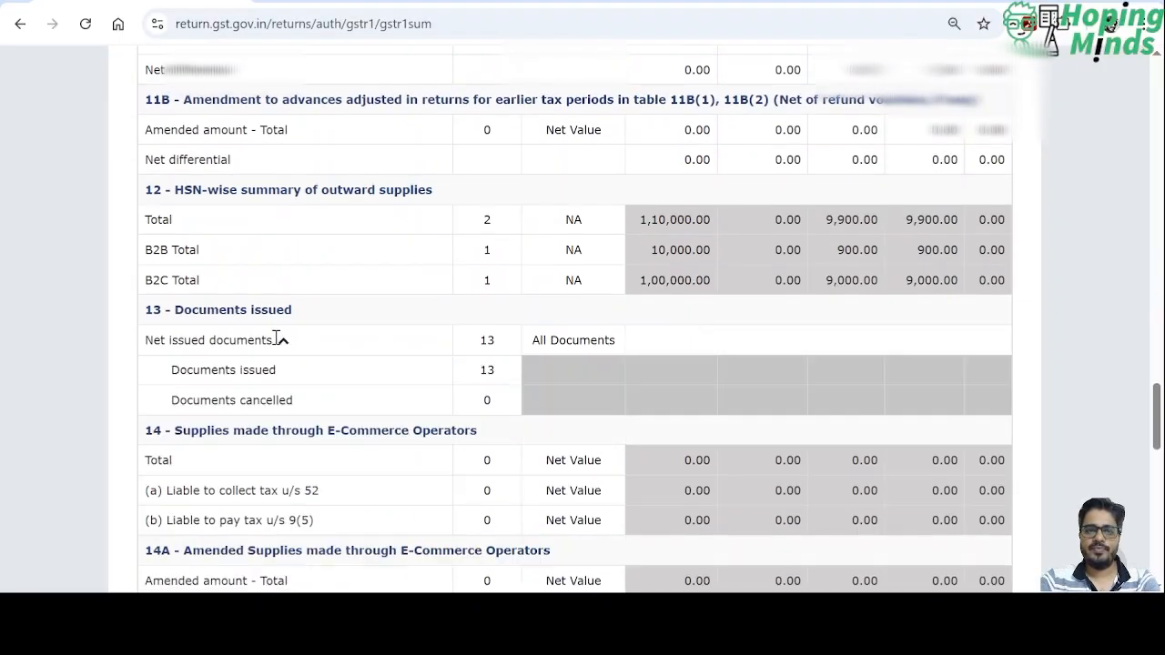
scroll(535, 381, down, 7)
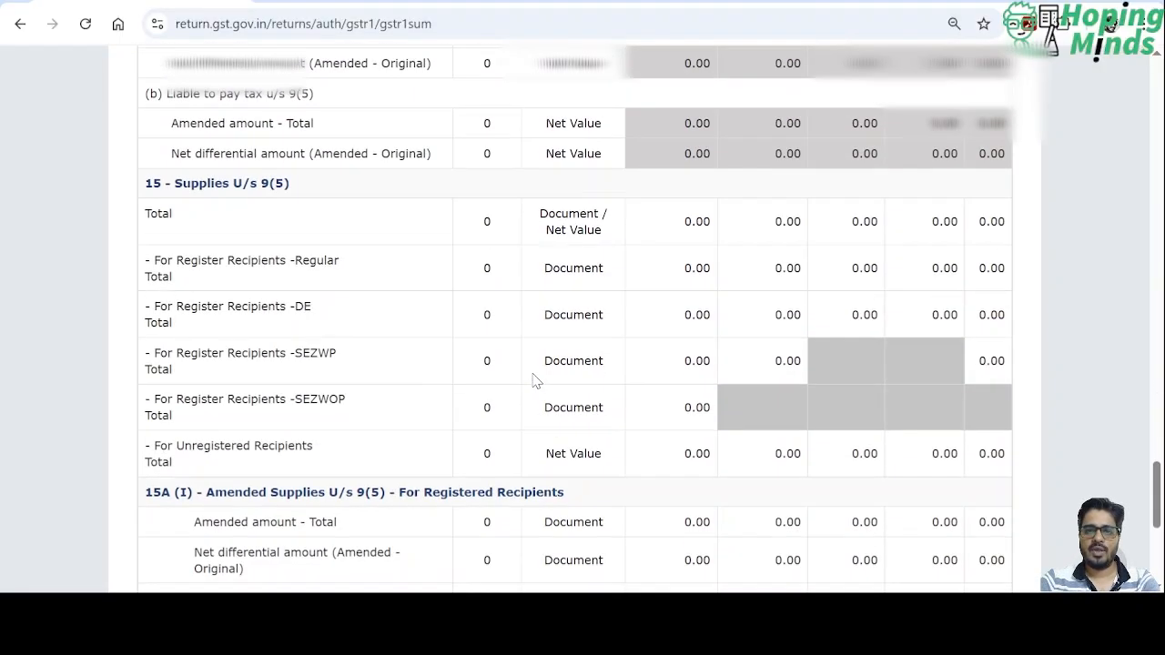
scroll(535, 380, down, 4)
scroll(535, 380, up, 7)
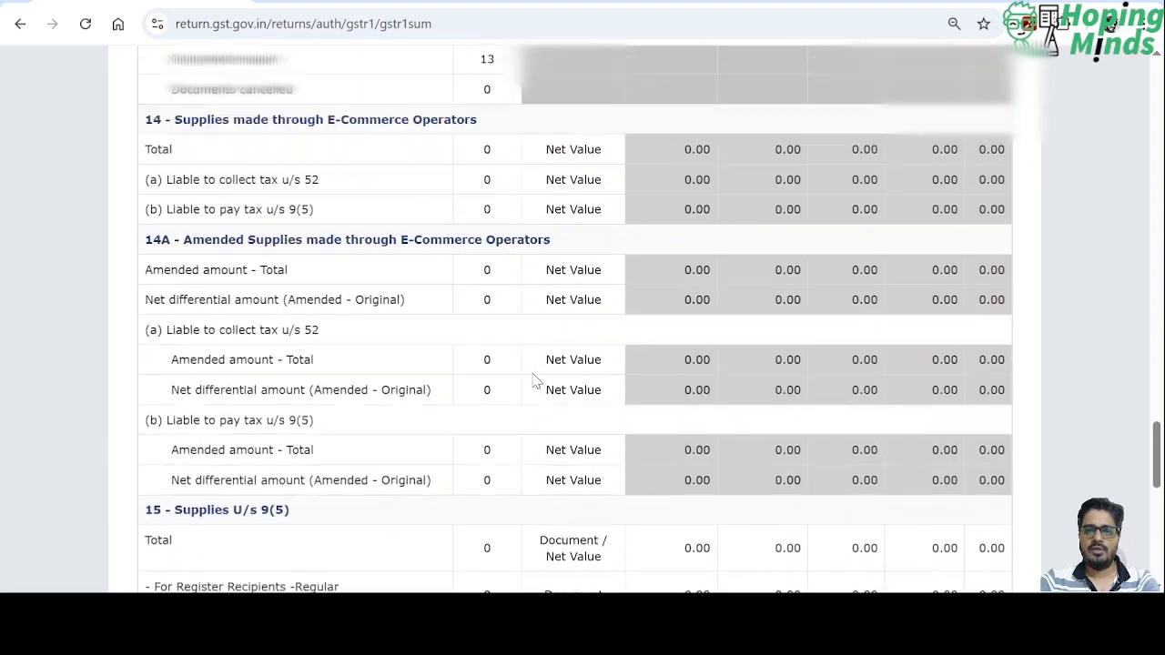
scroll(534, 379, up, 3)
scroll(499, 351, up, 2)
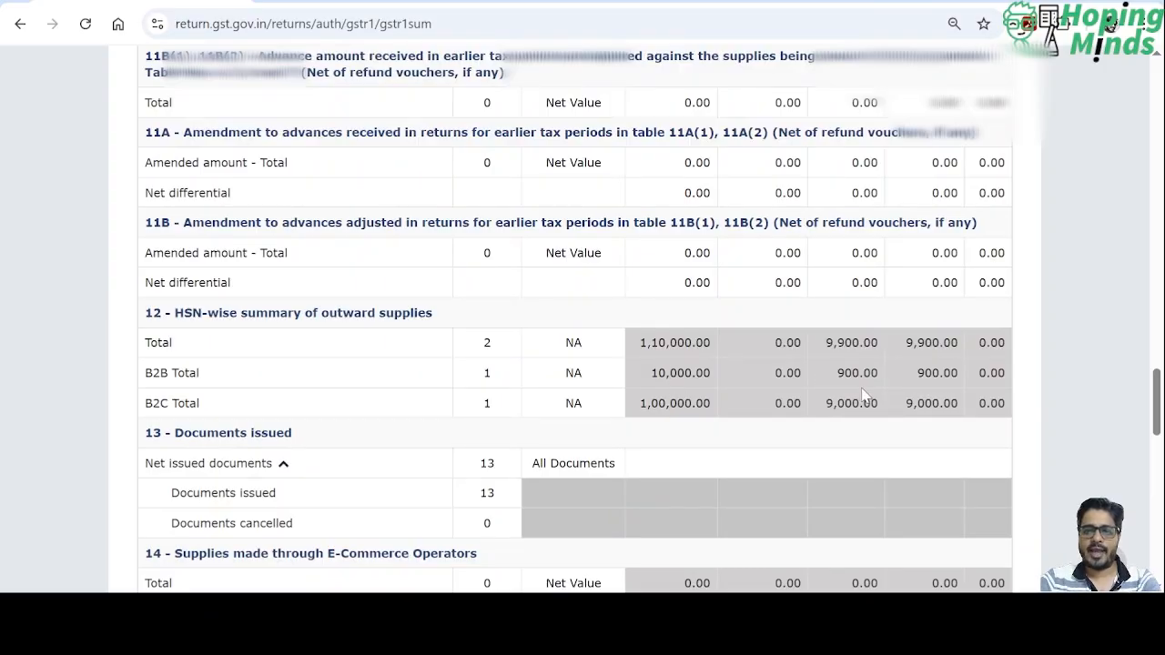
scroll(864, 396, down, 10)
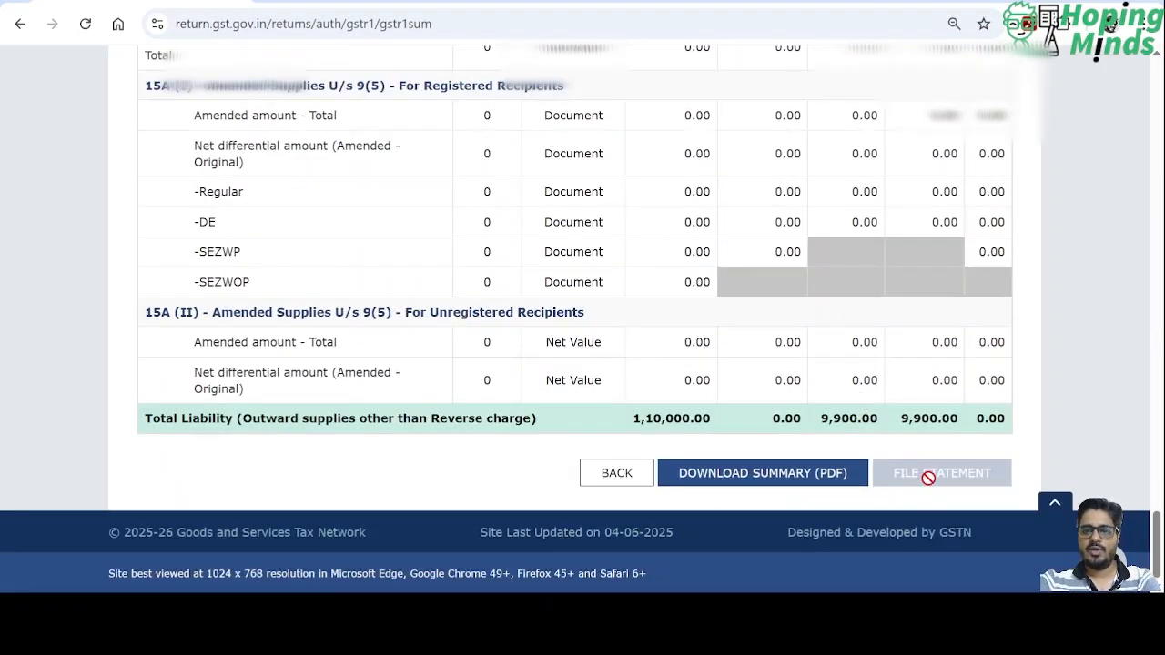